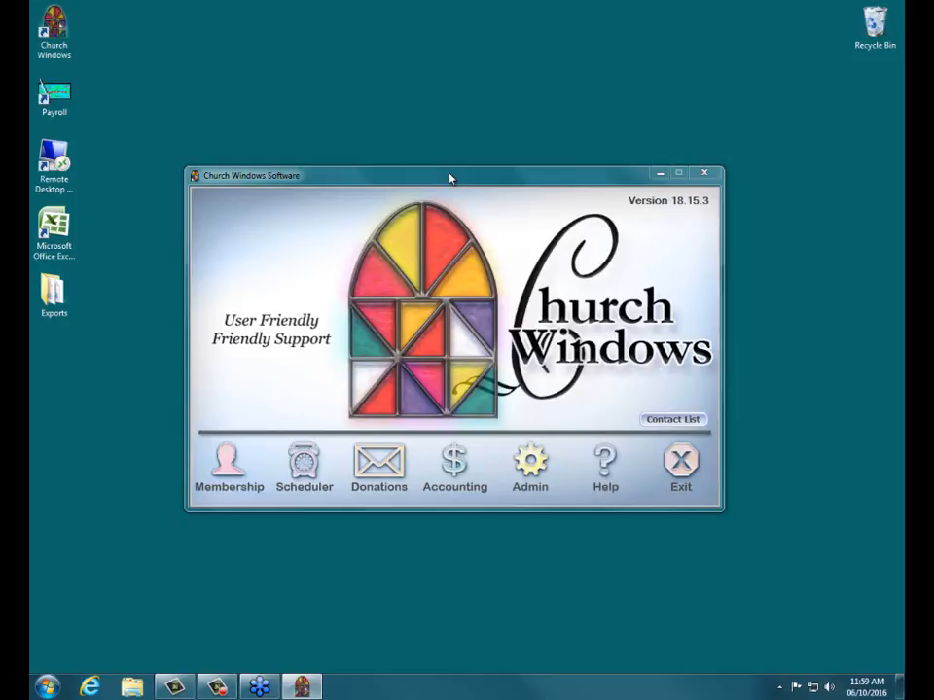
Open the member records in the Membership module and activate the individual record, followed by the family record
left_click(231, 461)
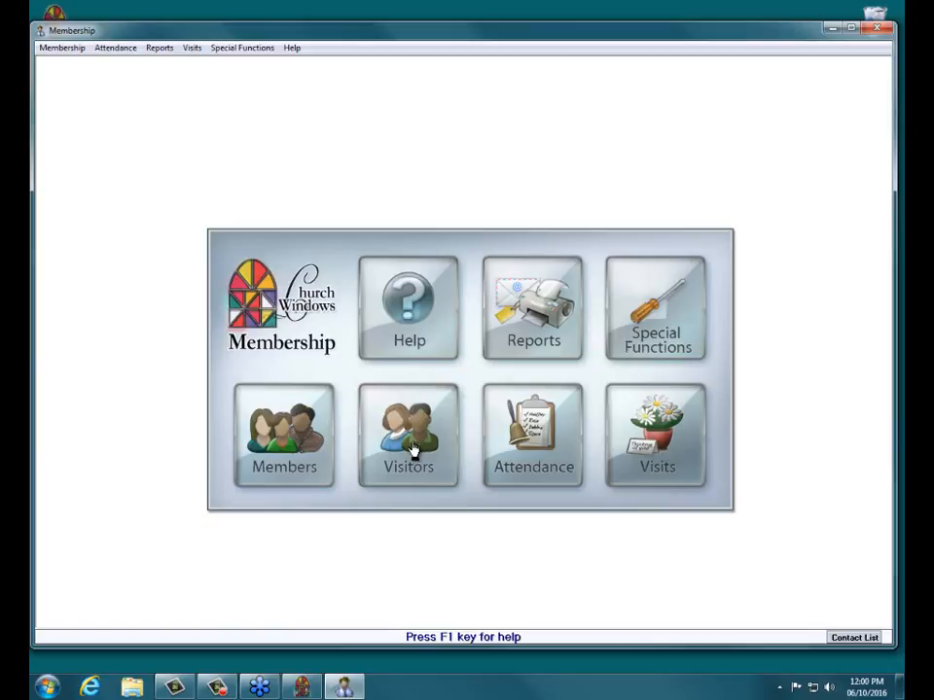
left_click(284, 441)
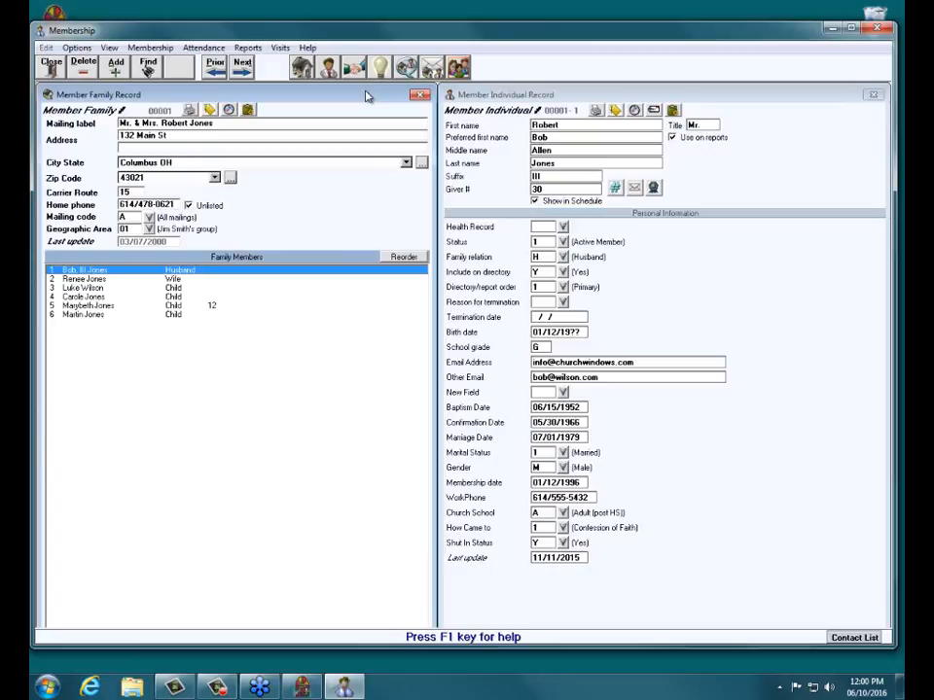
left_click(514, 95)
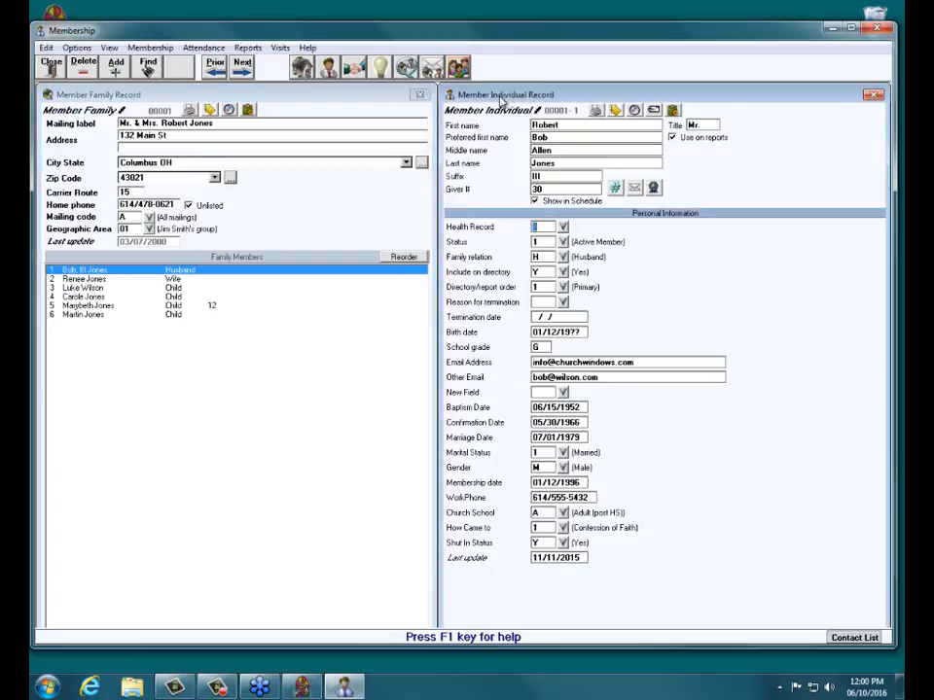
left_click(170, 98)
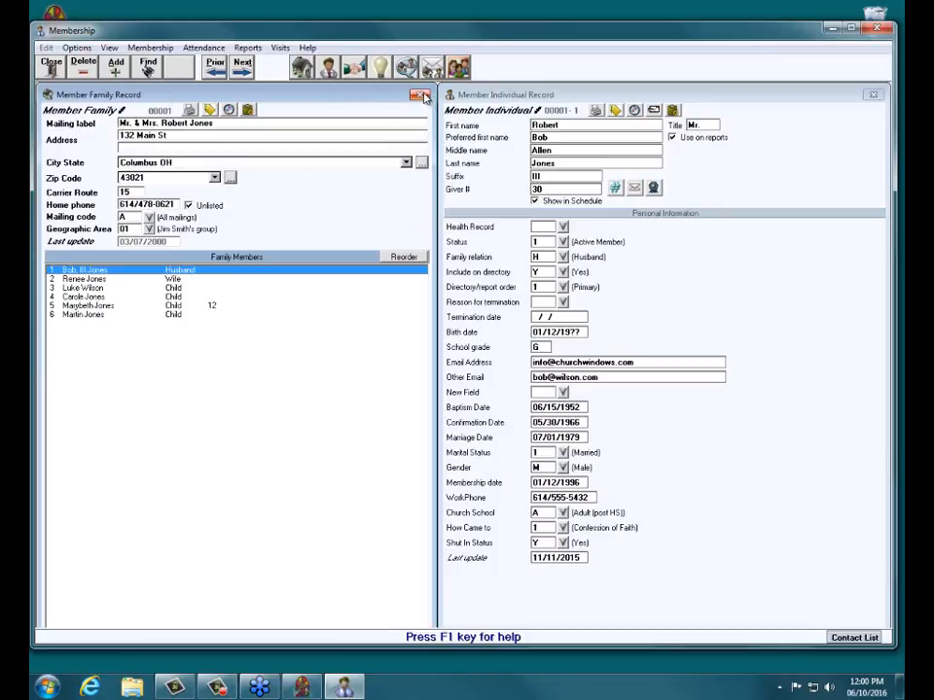
Start a new member family record and enter the family's mailing label, street address and home phone number
left_click(115, 65)
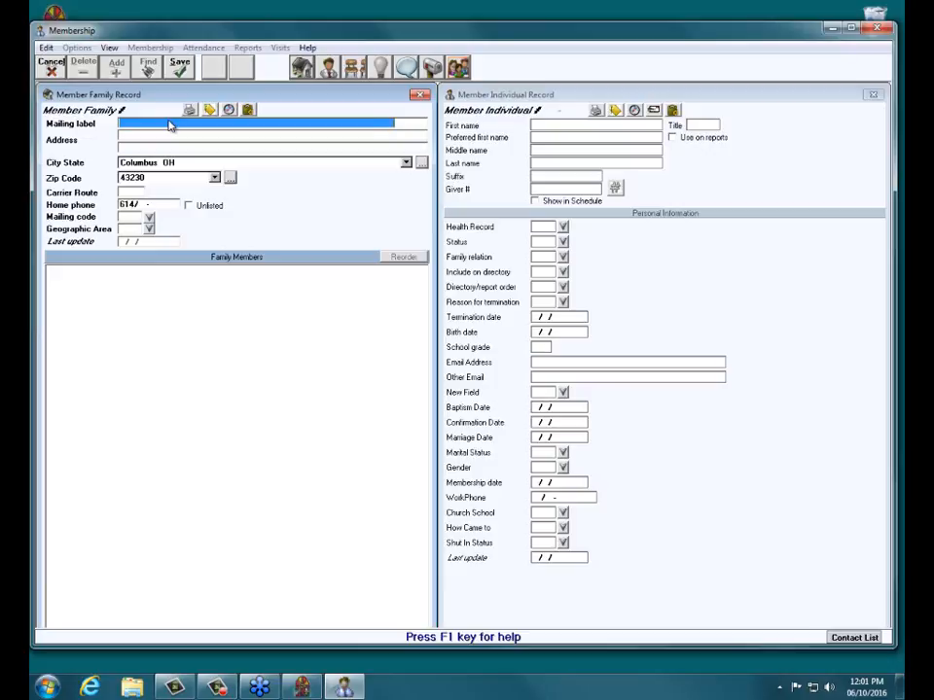
type("Ross Ma")
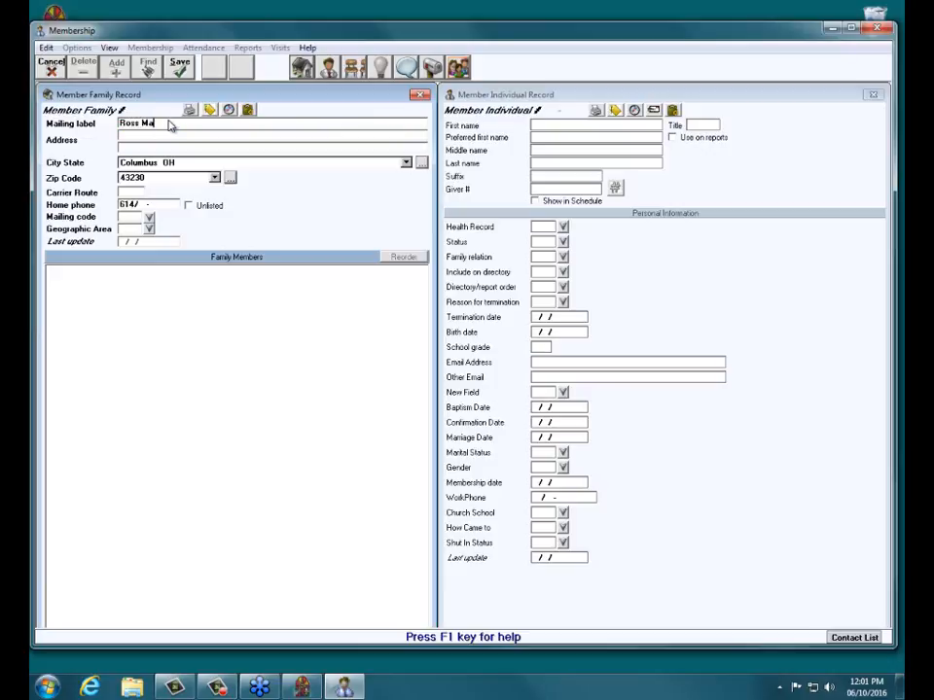
type("therson")
type("and Family")
left_click(182, 135)
type("123 Main Street")
left_click(154, 203)
type("5551234")
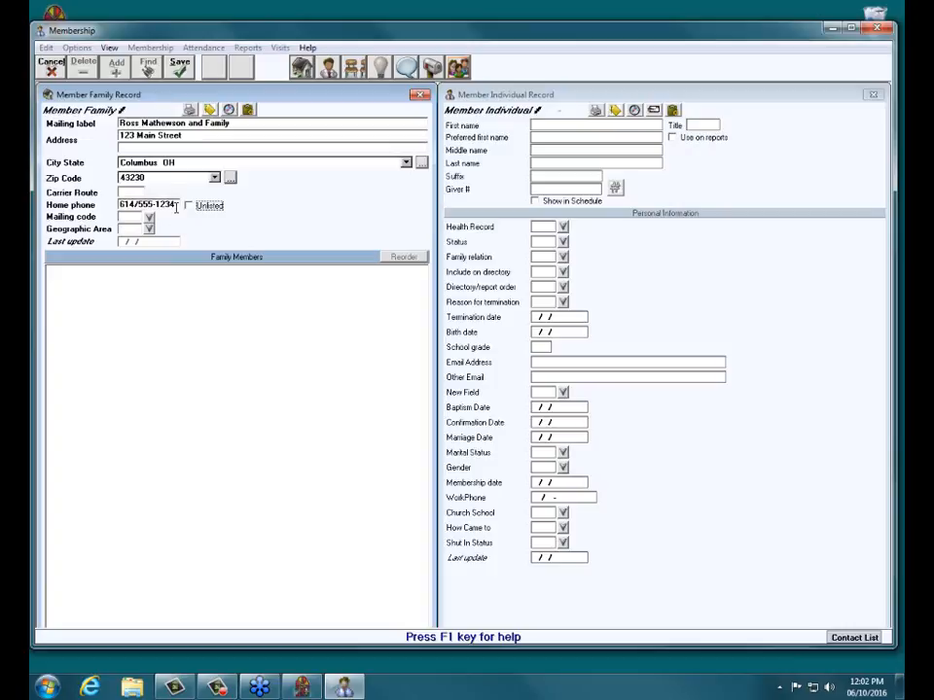
Fill in the first family member's first name, last name and birth date in the individual record
left_click(537, 127)
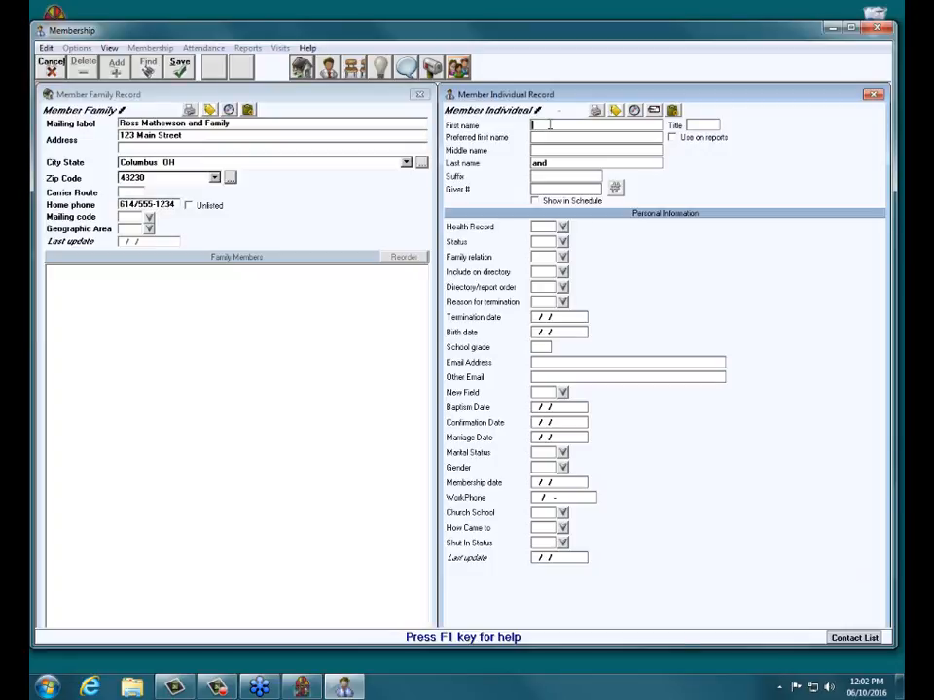
type("Ross")
left_click(576, 163)
type("Mathewson")
left_click(535, 332)
type("12/31/")
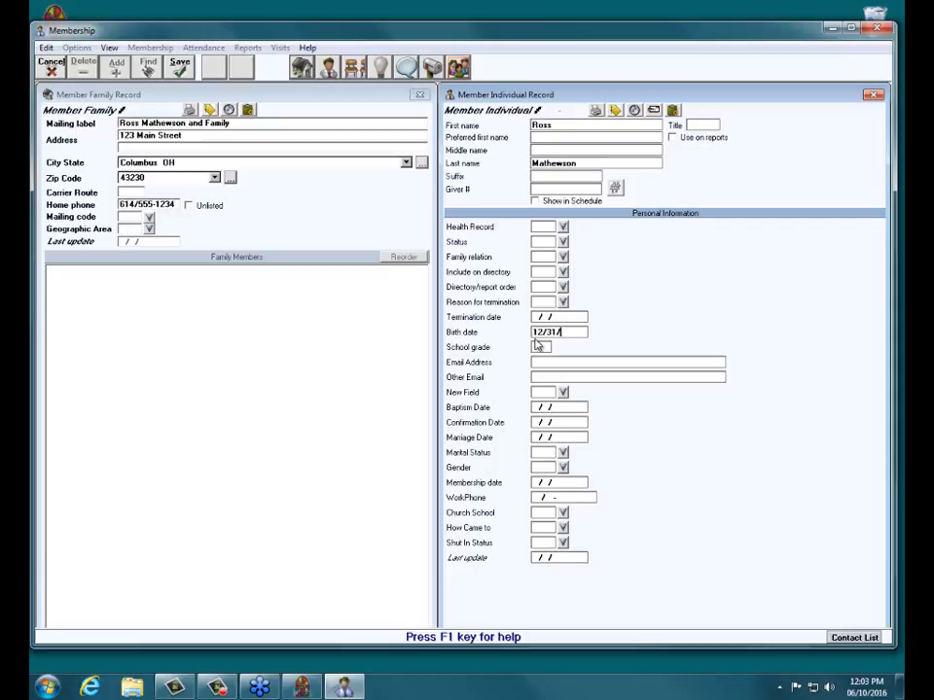
type("1990")
Set the first member's directory/report order to 1 (Primary) and save the new family and individual records
left_click(562, 286)
left_click(181, 231)
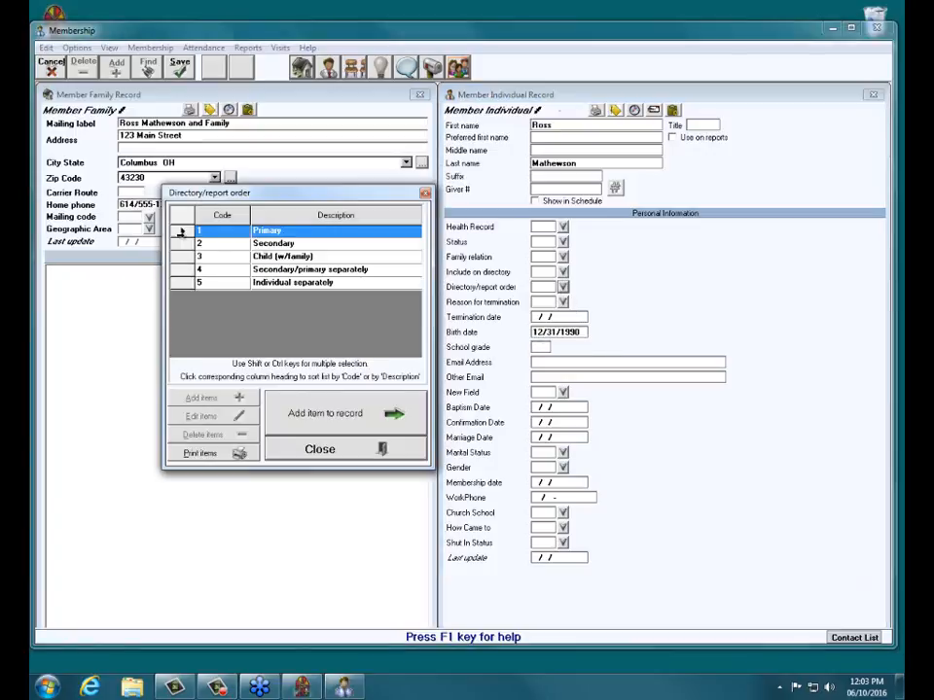
left_click(380, 416)
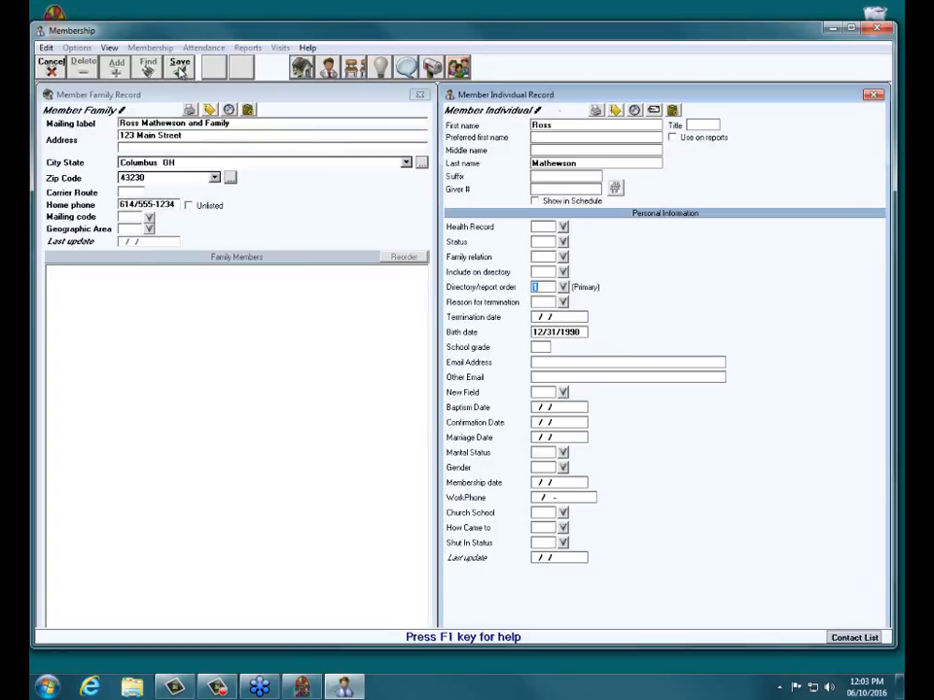
left_click(180, 70)
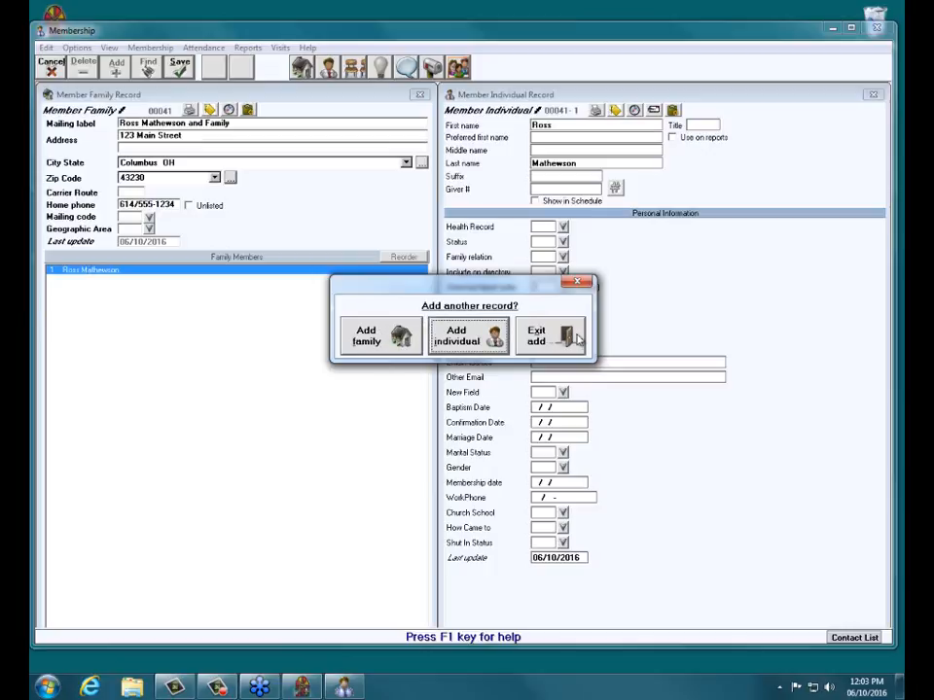
Add another individual to the same family and enter the second member's first name and corrected last name
left_click(459, 338)
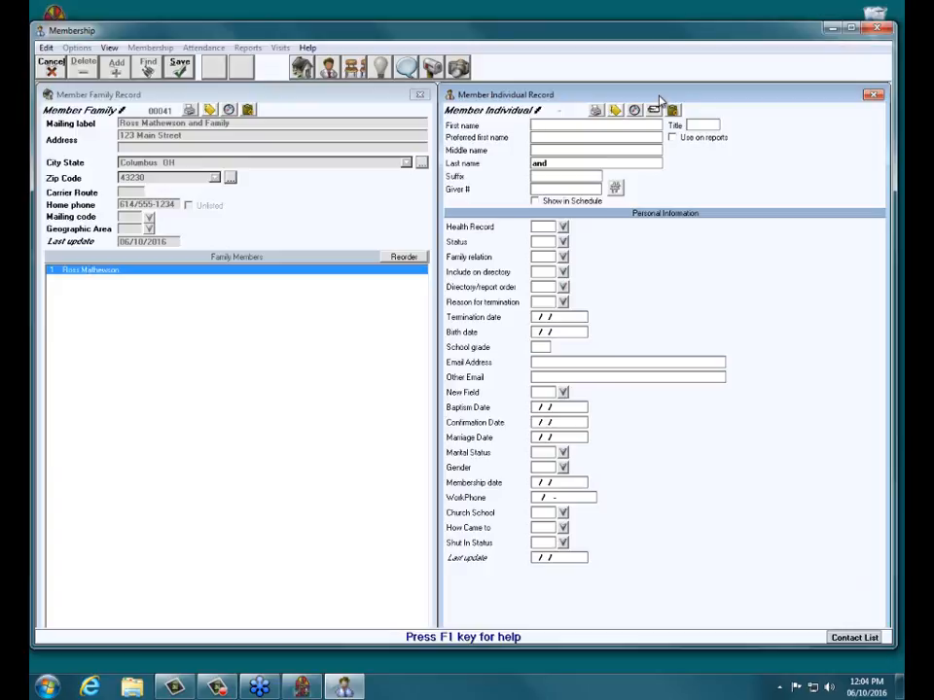
type("Kathy")
left_click(569, 165)
double_click(569, 167)
type("Mathewson")
Set the second member's directory/report order to 2 (Secondary) and enter the member's birth date
left_click(562, 287)
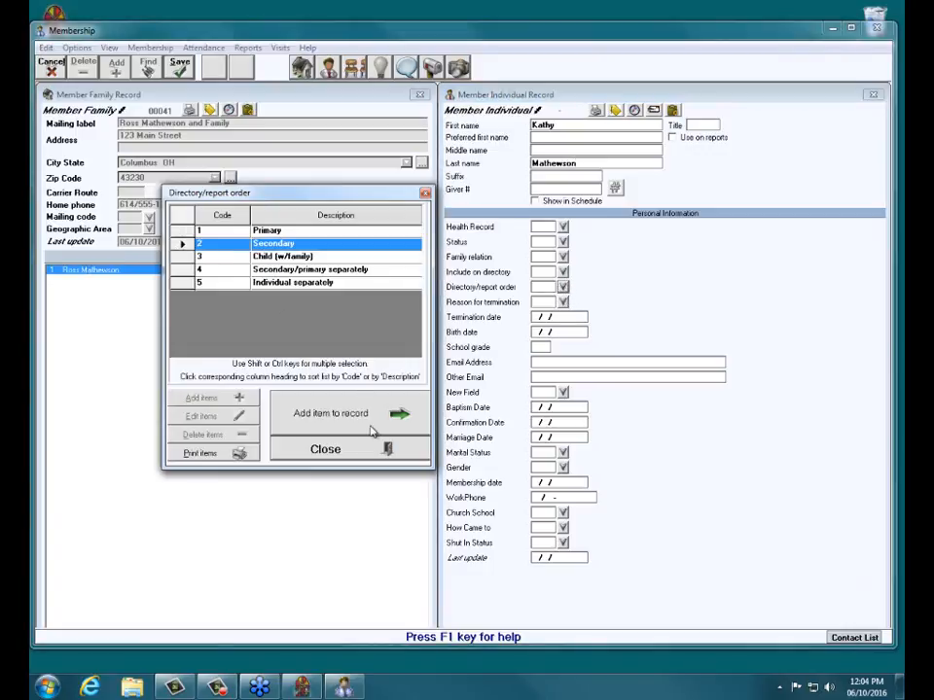
left_click(325, 414)
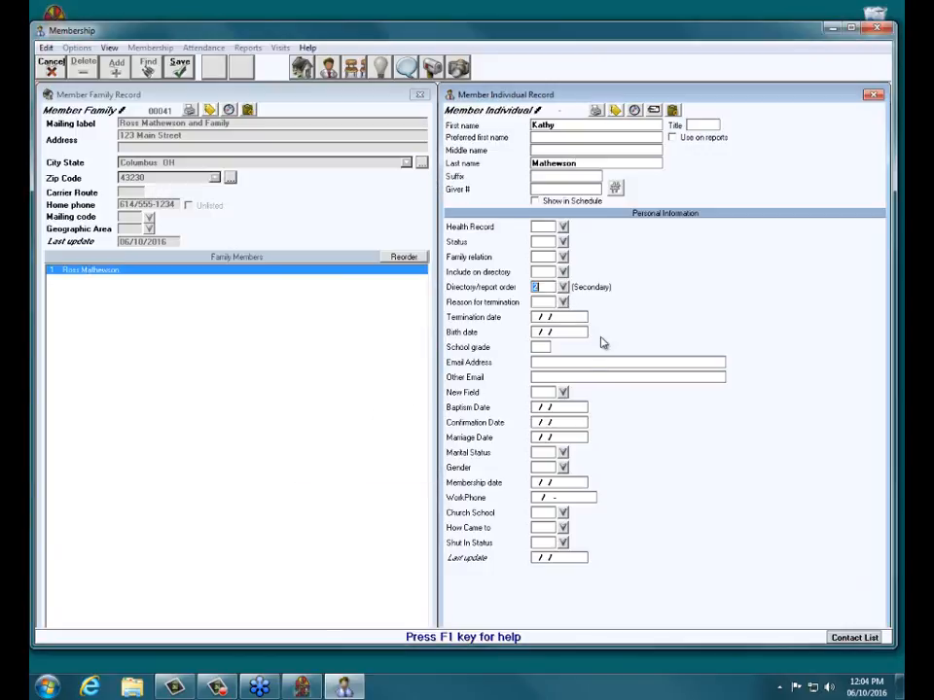
left_click(535, 332)
type("1/22/1991")
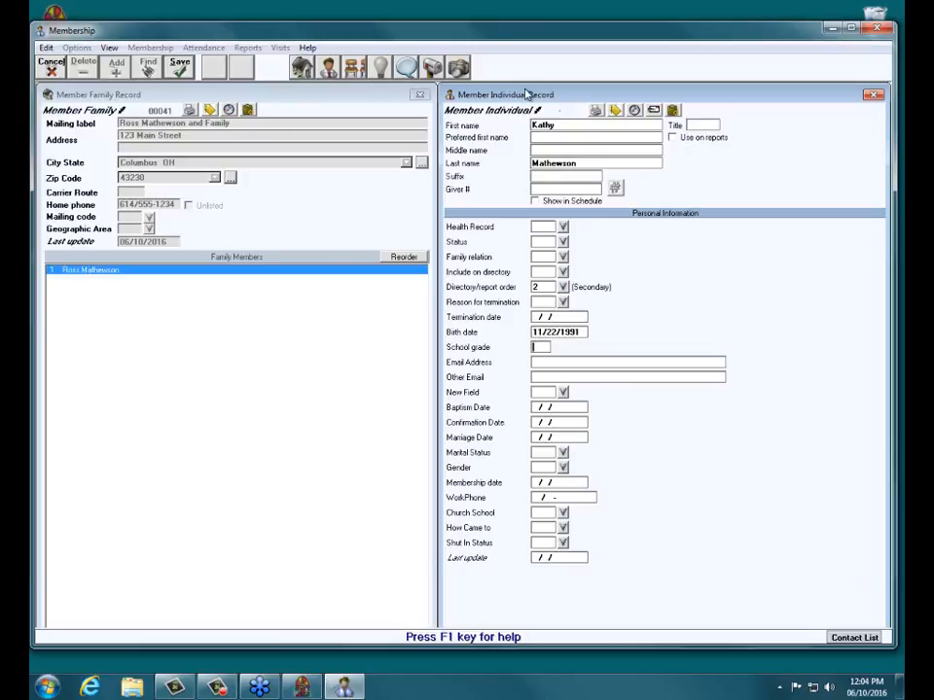
Save the second member's record, exit adding records and close the member records
left_click(181, 68)
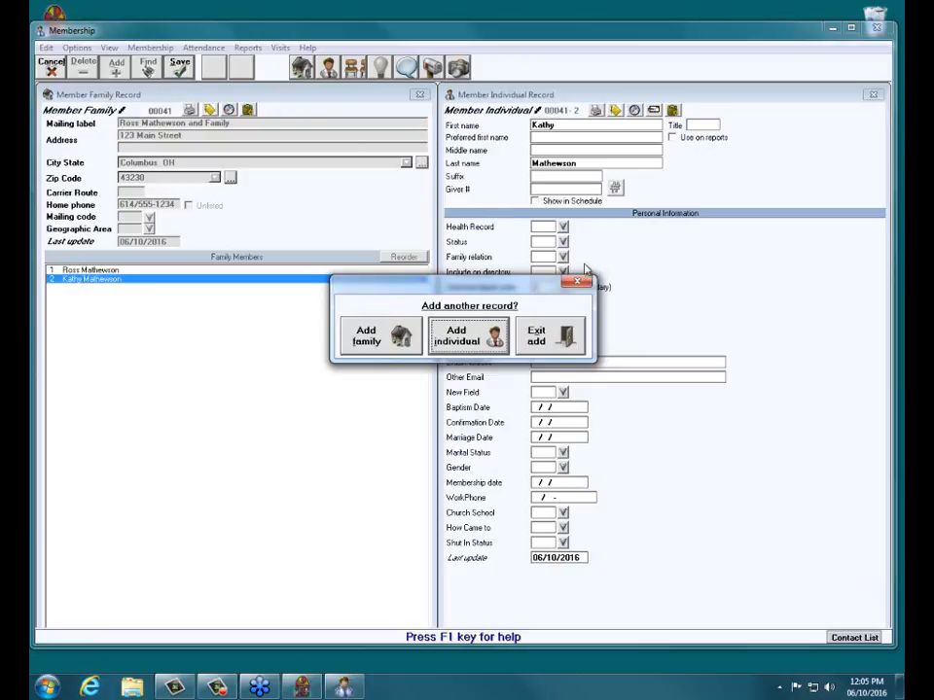
left_click(551, 344)
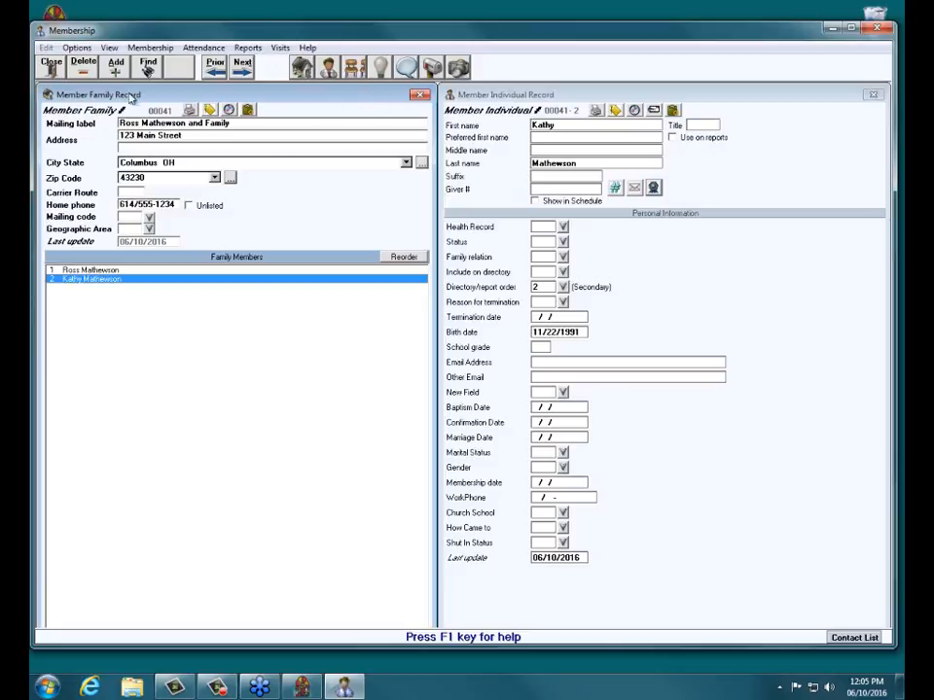
left_click(51, 65)
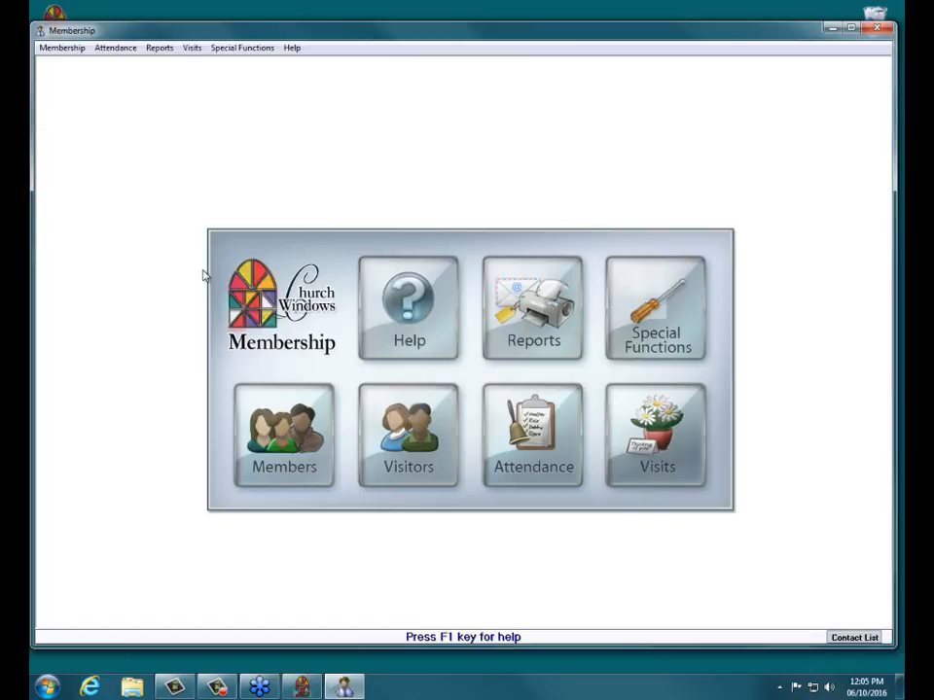
Reopen the member records and find the new family's primary member by the beginning of the last name
left_click(286, 420)
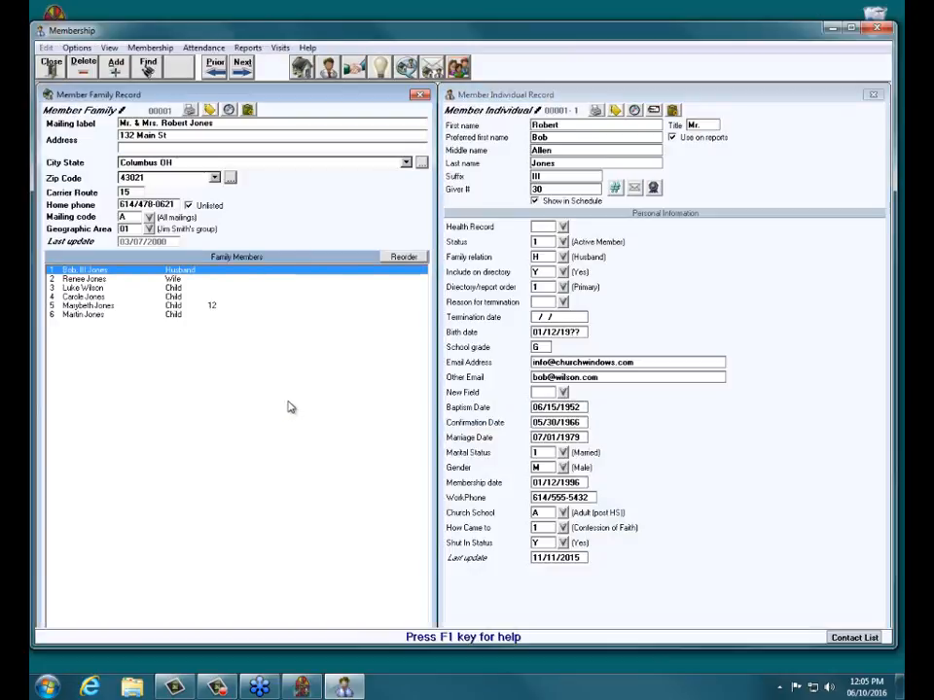
left_click(148, 68)
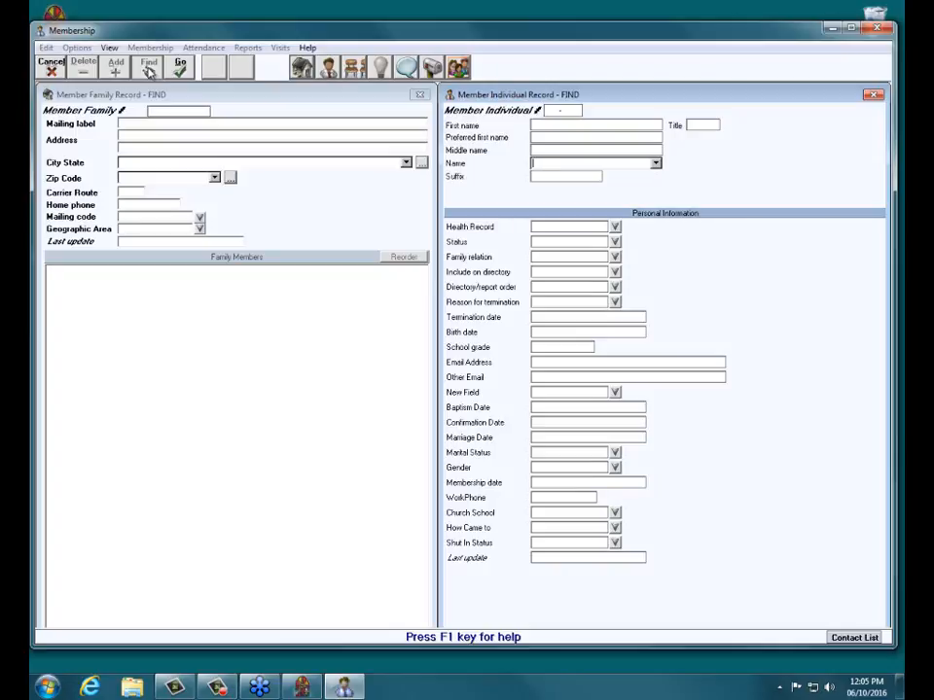
type("math")
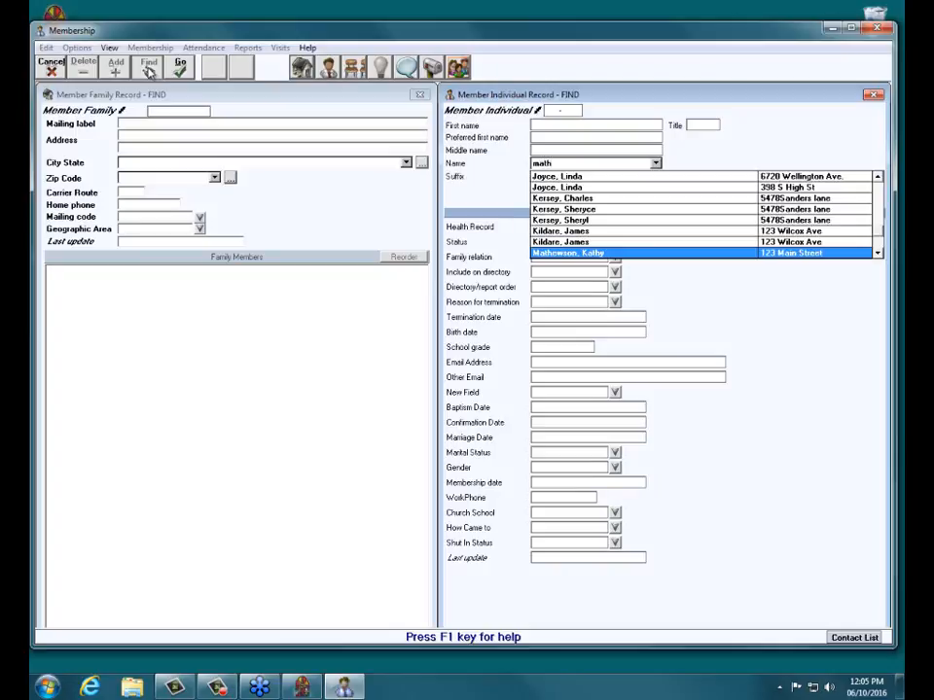
left_click(877, 253)
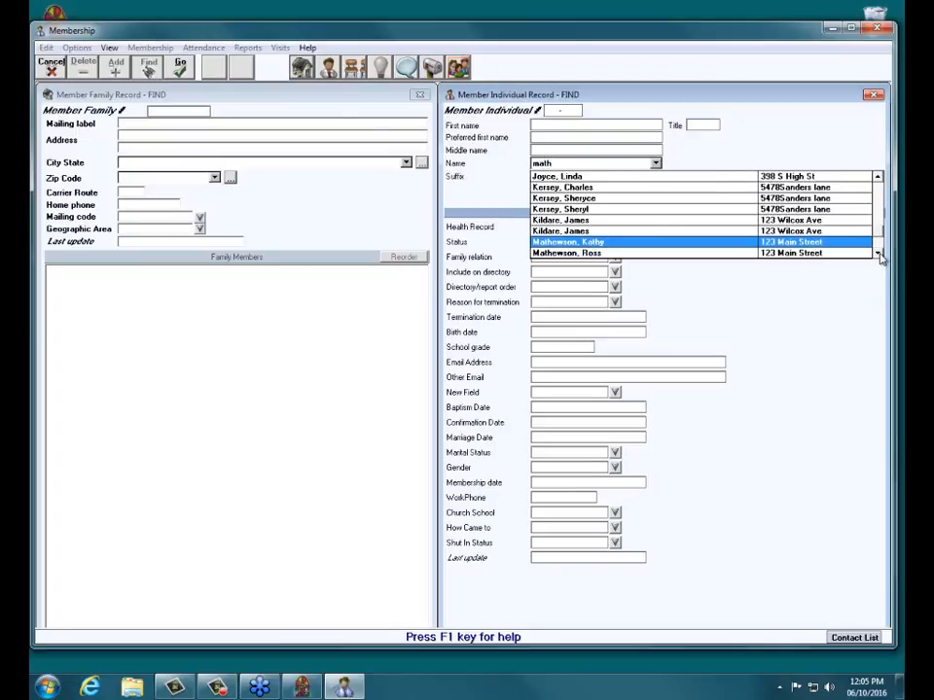
left_click(878, 252)
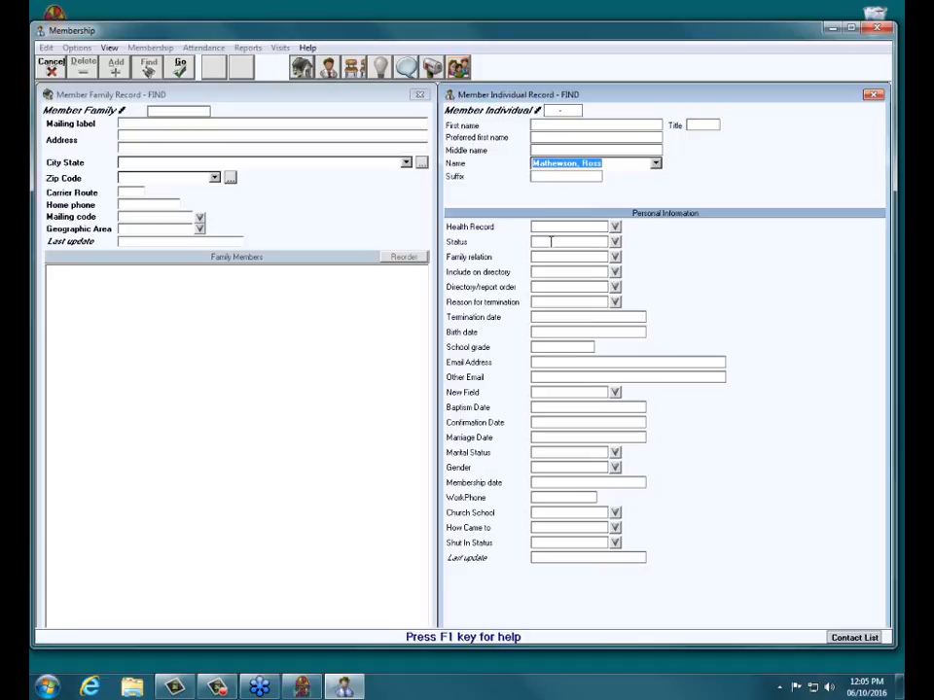
key("Return")
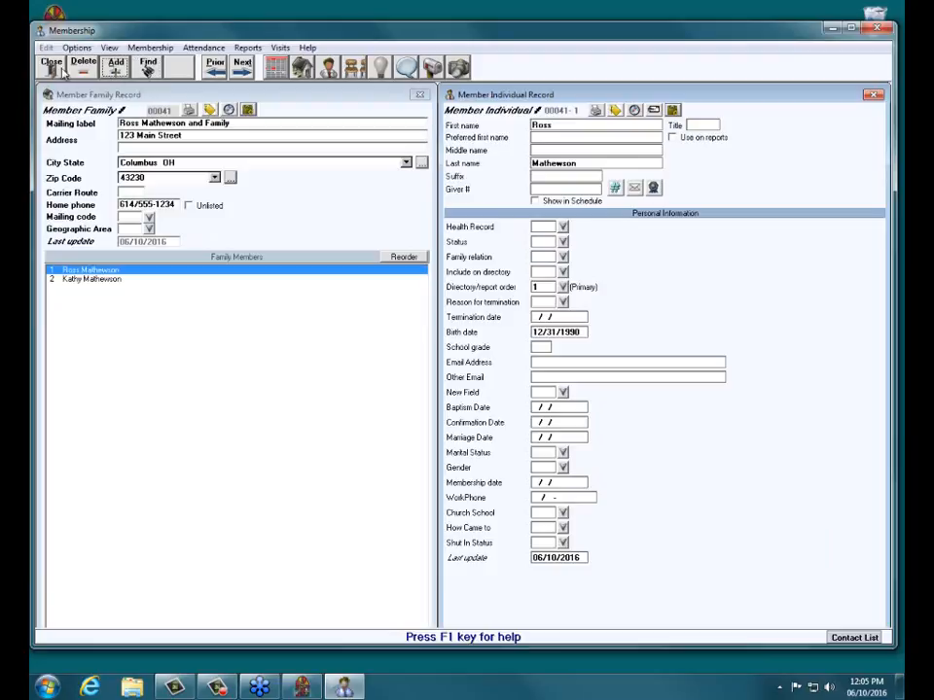
Run a second find by partial last name and bring up the primary member's record again
left_click(147, 66)
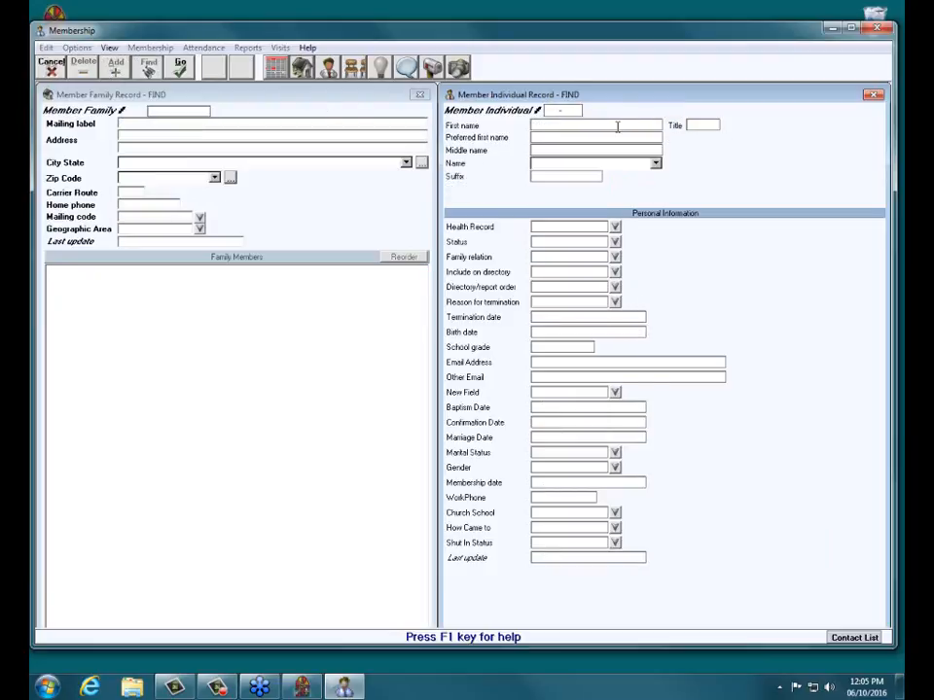
type("math")
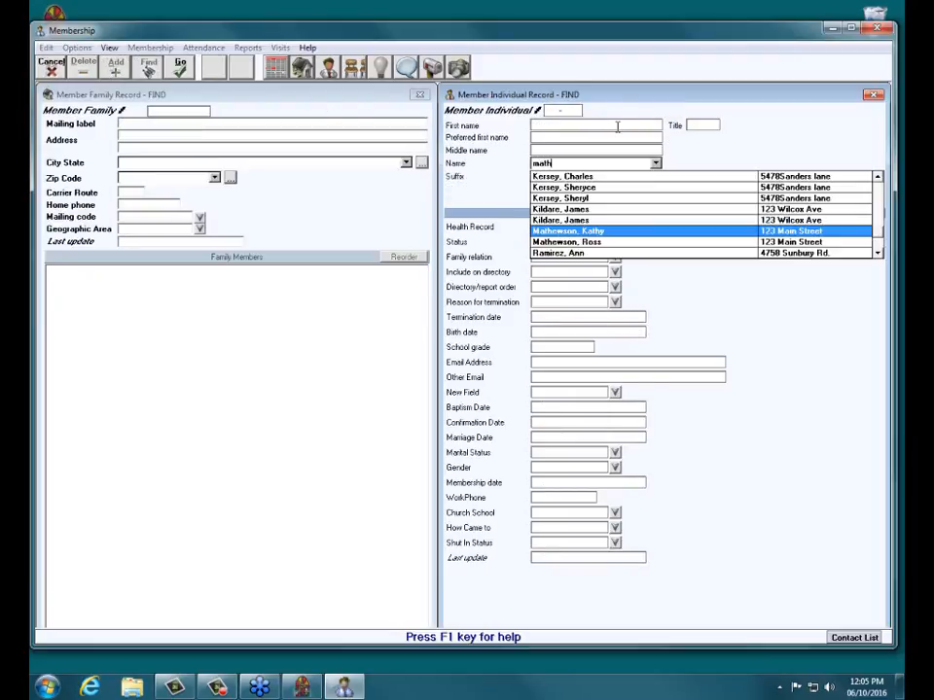
left_click(667, 242)
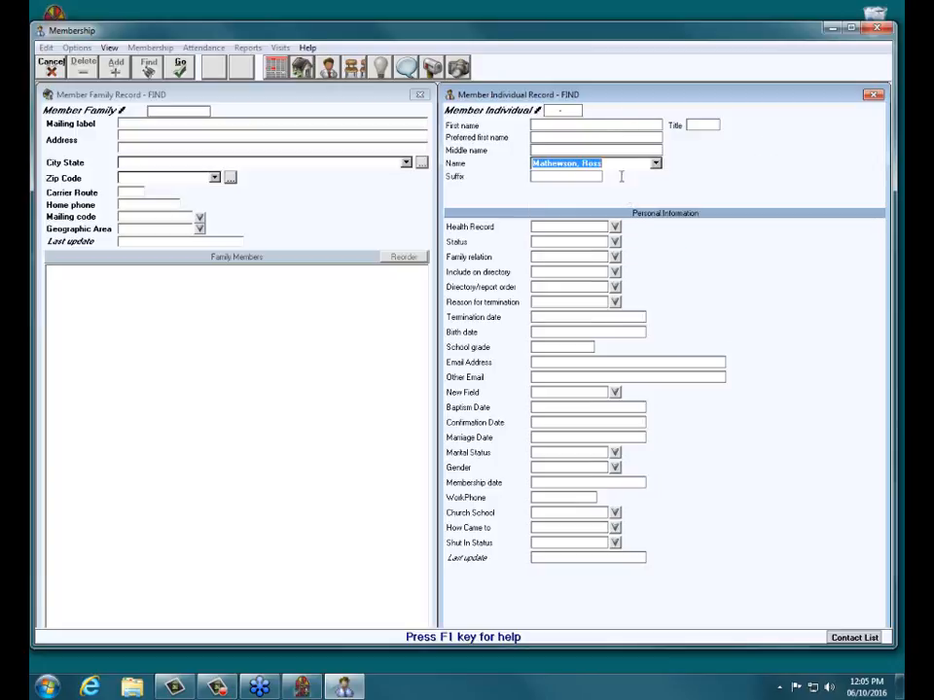
left_click(180, 70)
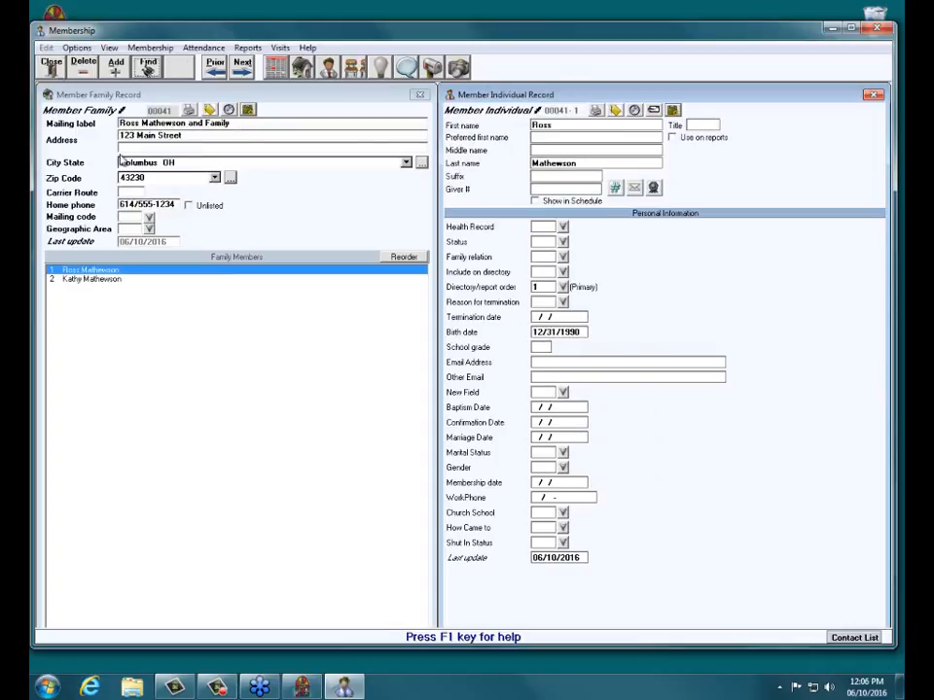
left_click(51, 66)
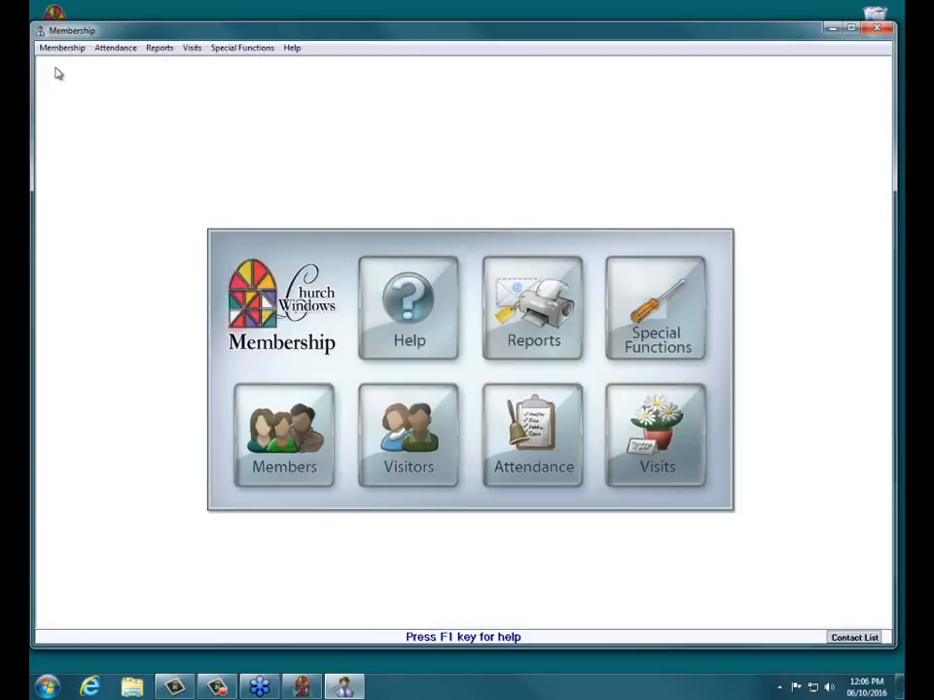
left_click(301, 465)
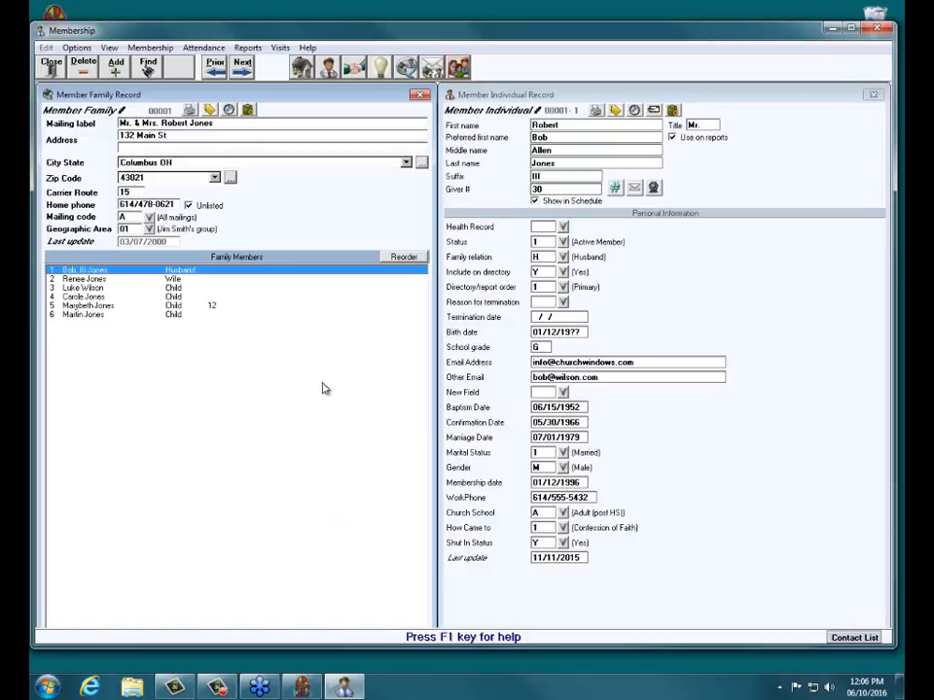
left_click(115, 68)
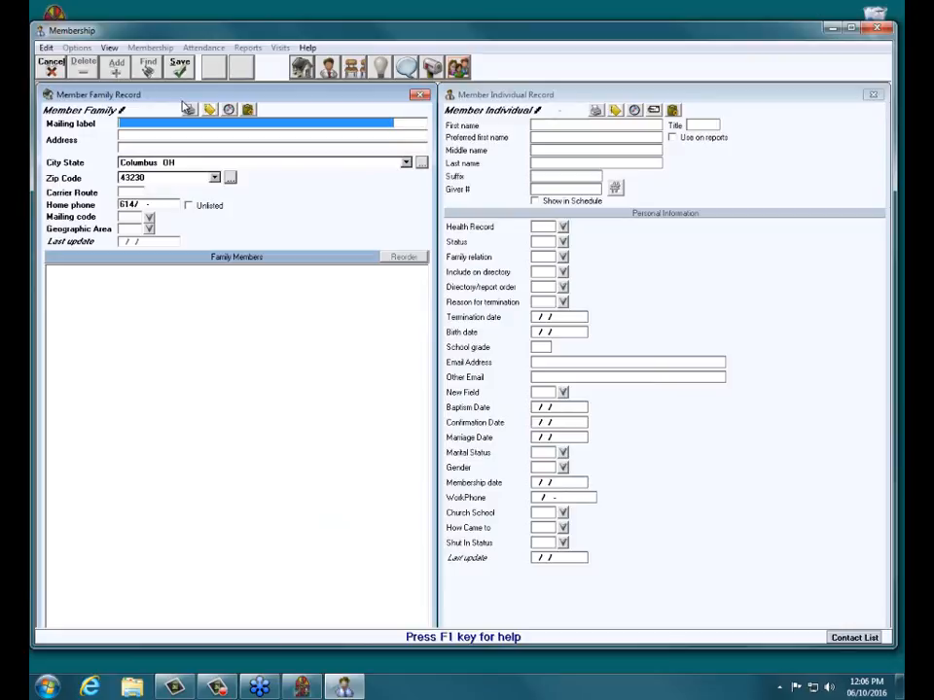
left_click(56, 69)
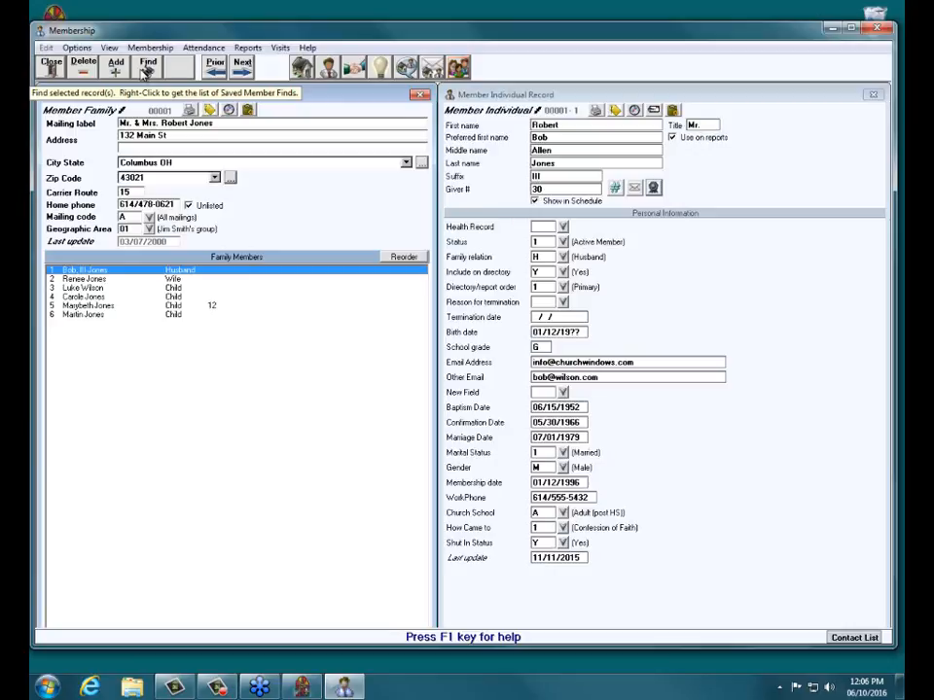
Find the new family's second member by the beginning of the last name and bring up the record
left_click(146, 70)
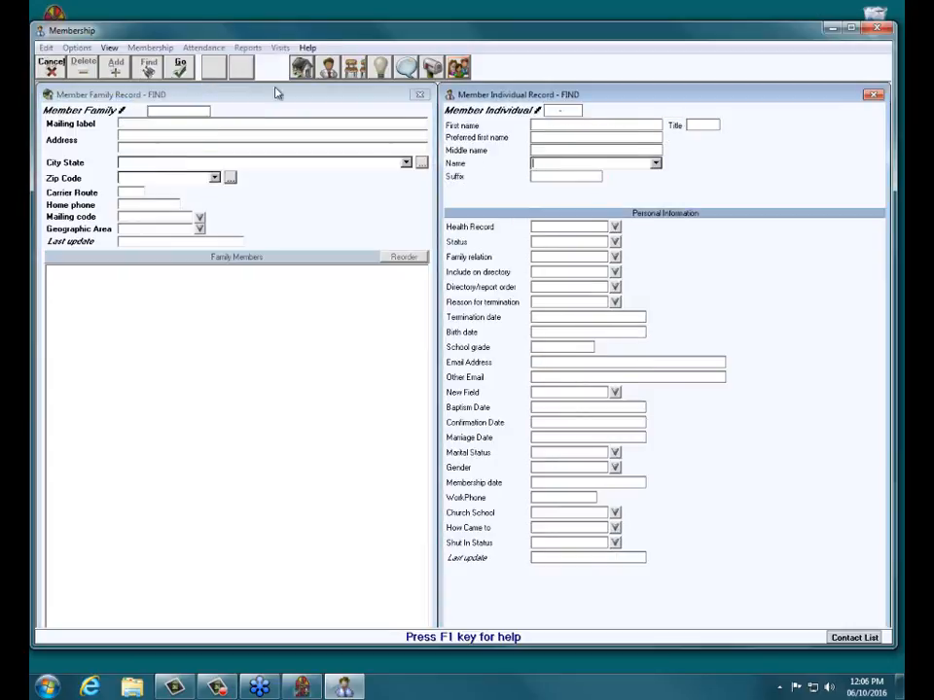
type("math")
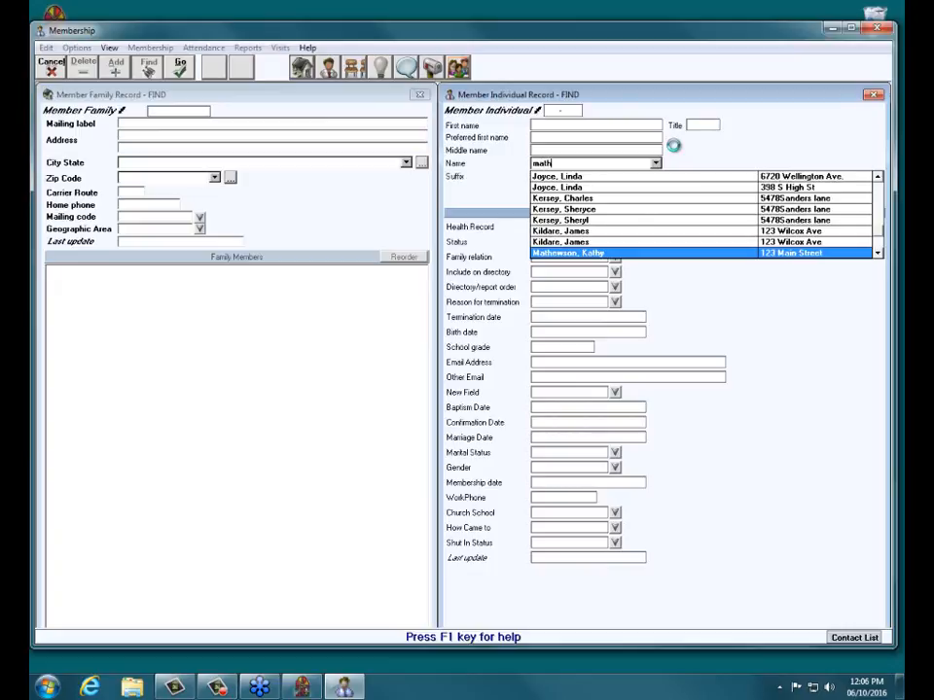
left_click(648, 255)
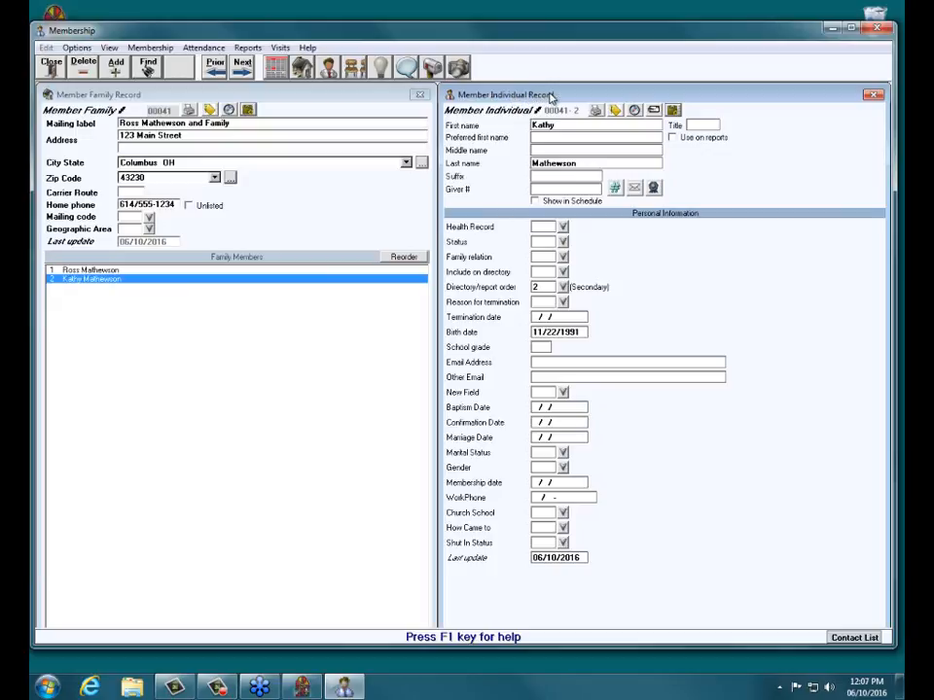
Add a third individual to the same family and enter the member's first, middle and last names
left_click(367, 97)
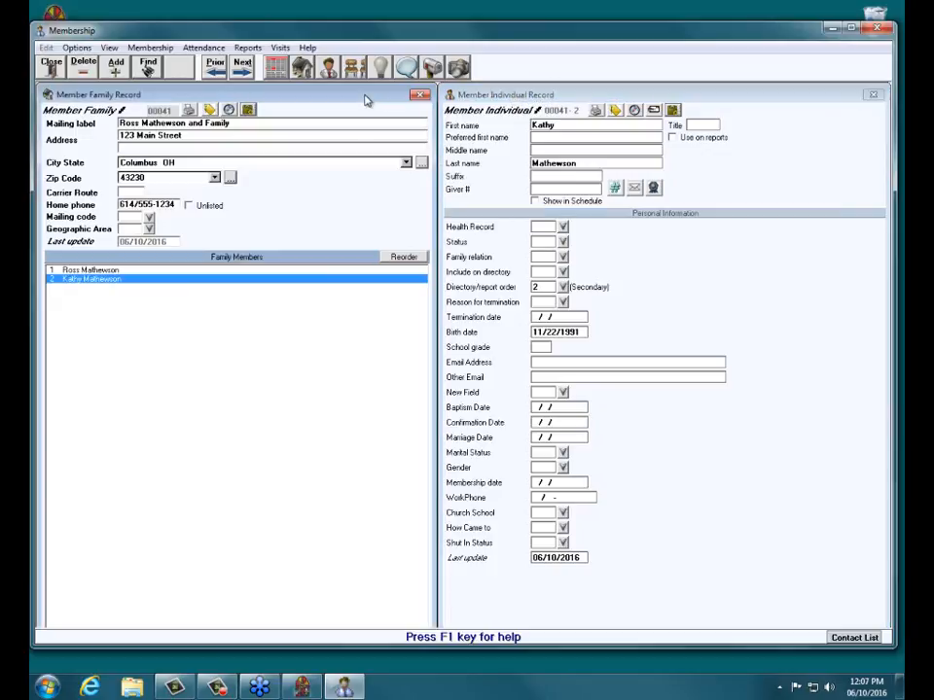
left_click(567, 92)
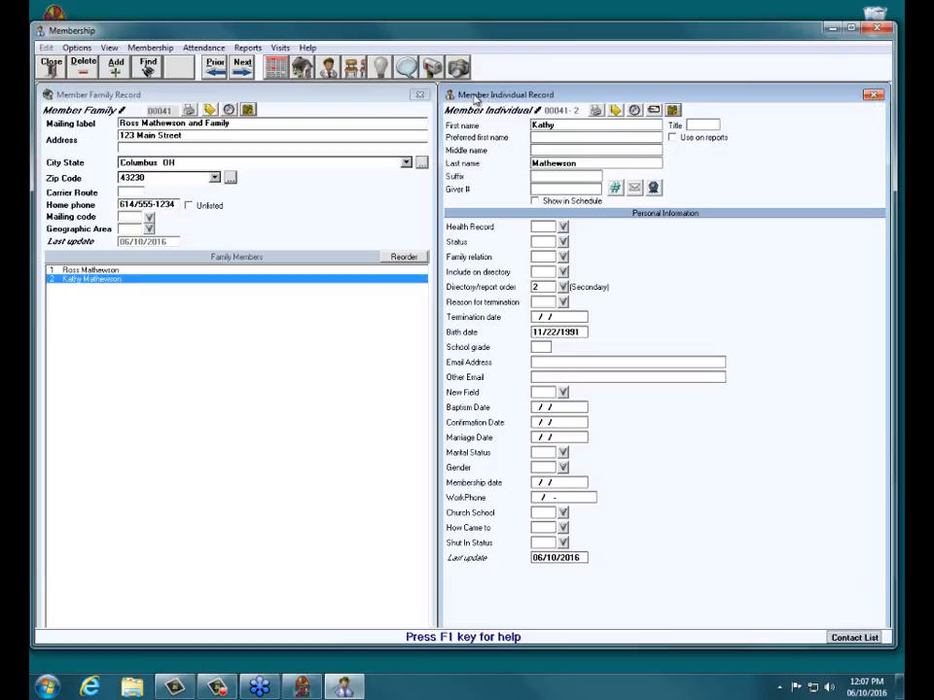
left_click(114, 68)
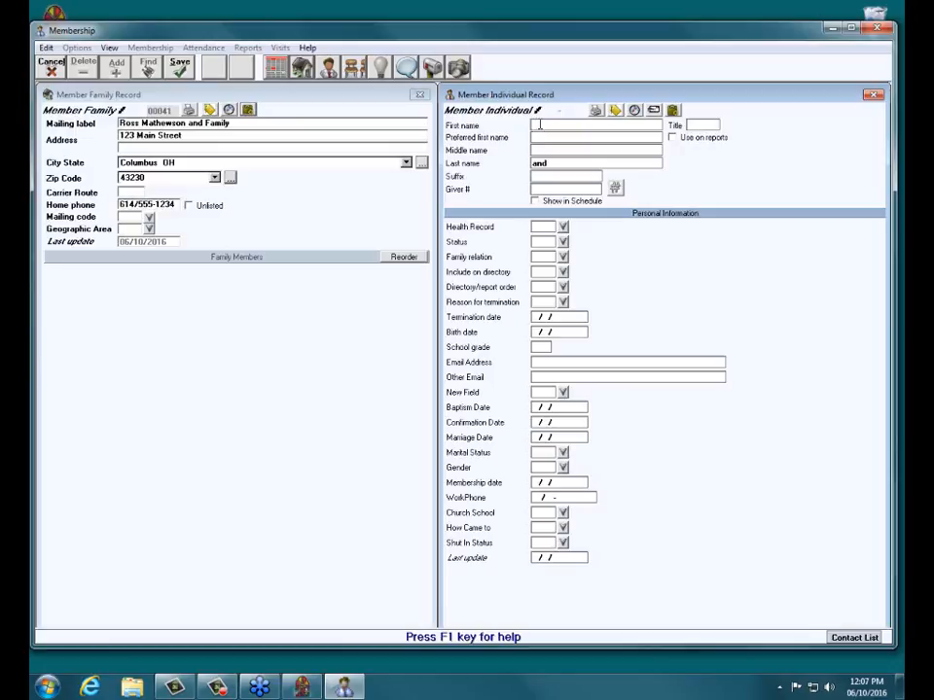
type("Grayson")
key("Tab")
key("Tab")
type("Jame")
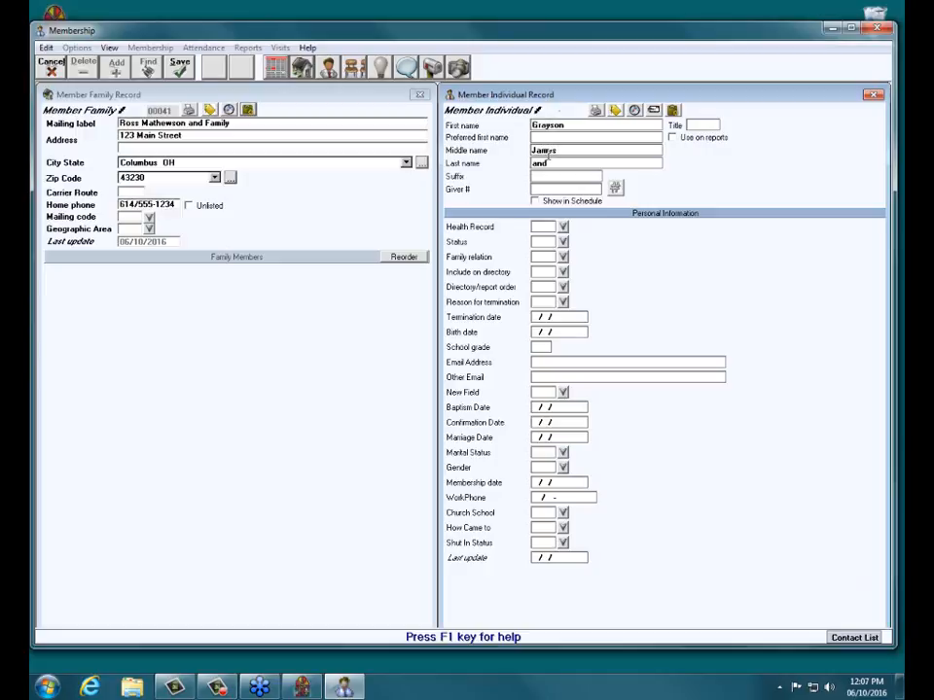
key("Tab")
type("Mathewson")
Enter the third member's birth date, save the record without a directory/report order and exit adding records
left_click(538, 332)
type("1/27/")
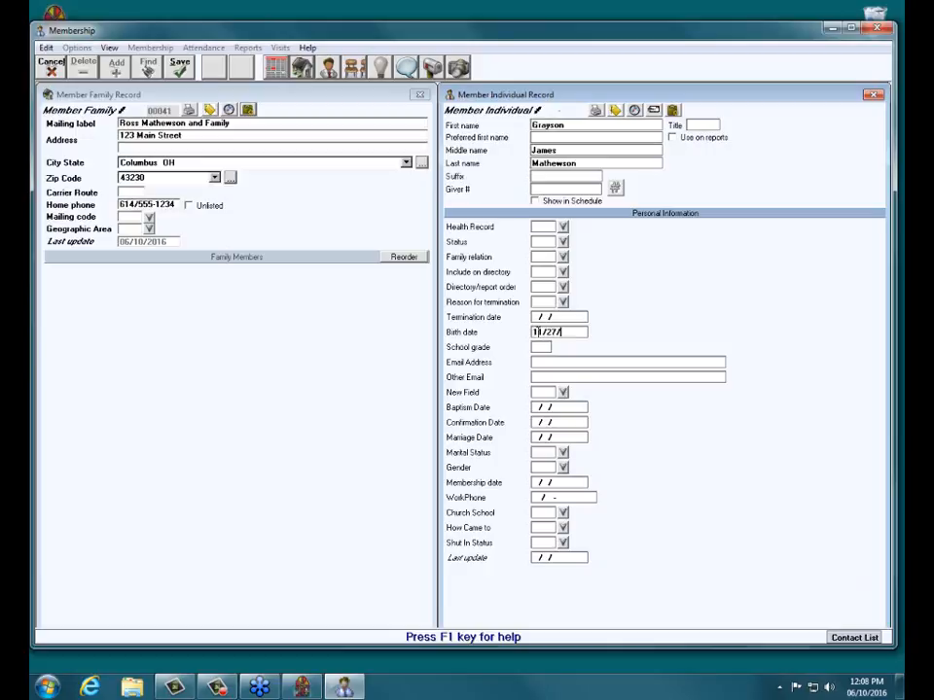
type("2015")
left_click(180, 66)
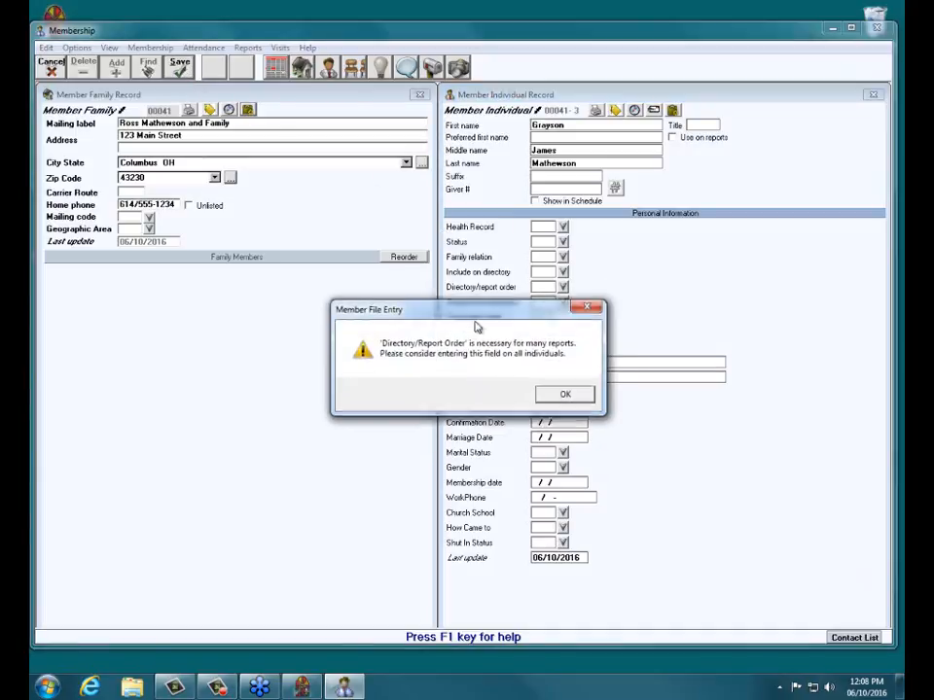
left_click_drag(476, 315, 514, 332)
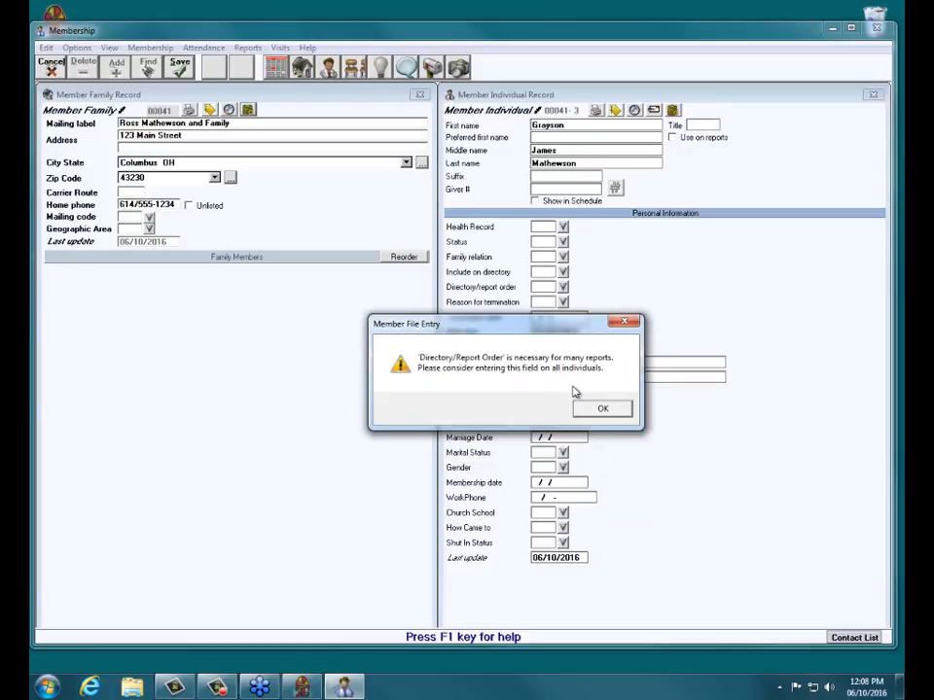
left_click(604, 413)
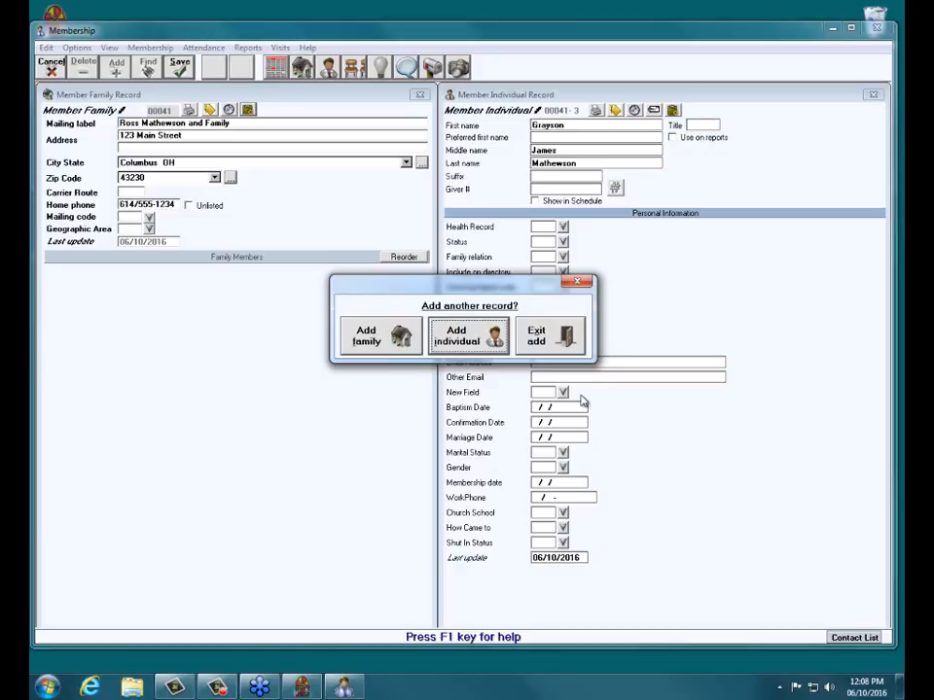
left_click(550, 338)
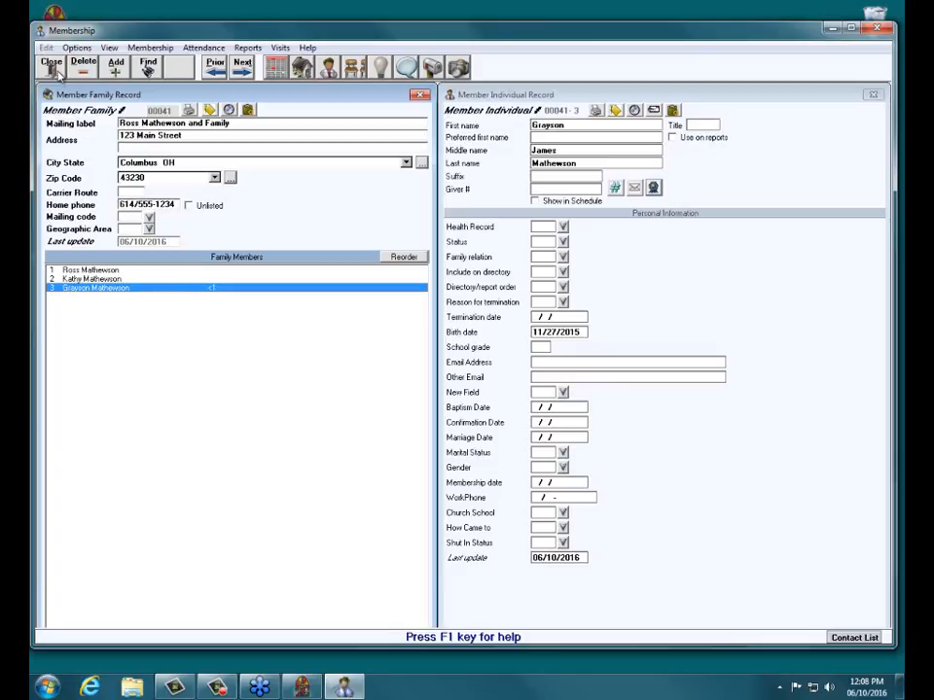
Find the family's second member again by partial last name and bring up the record
left_click(144, 60)
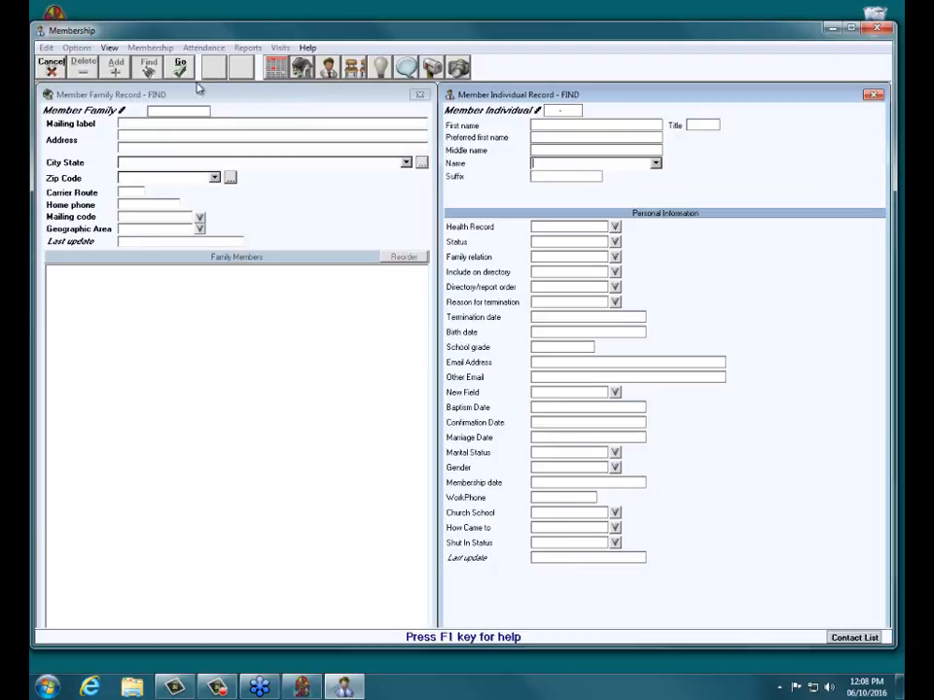
left_click(619, 163)
type("mathg")
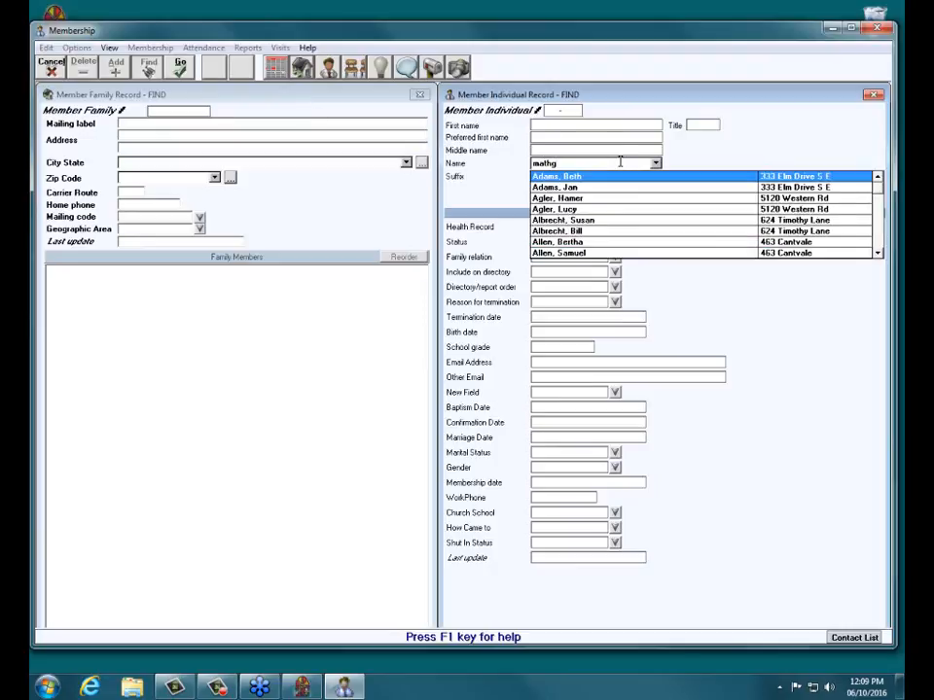
key("BackSpace")
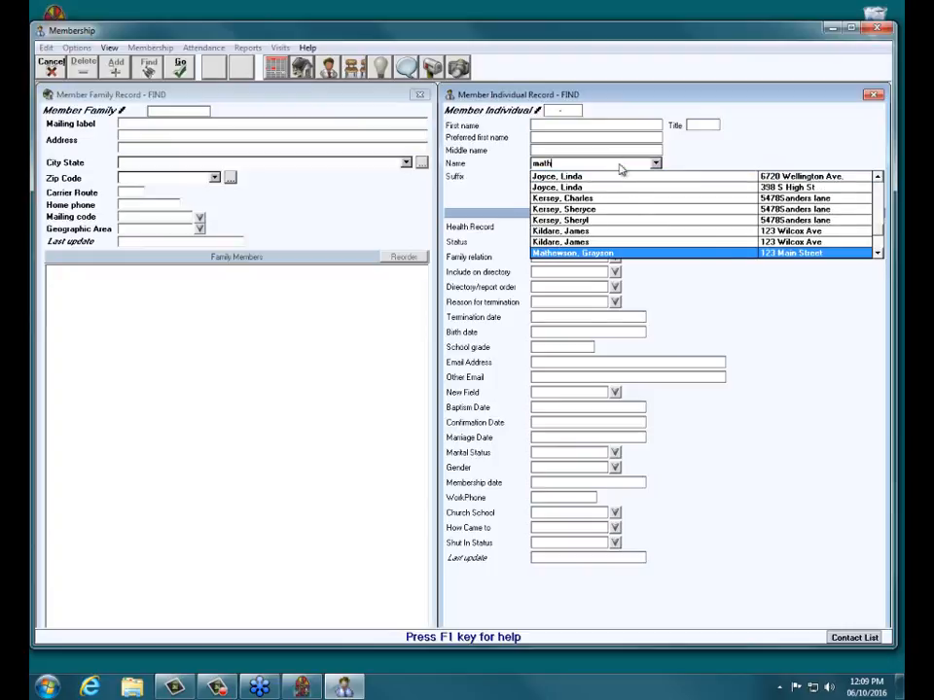
double_click(879, 254)
left_click(572, 241)
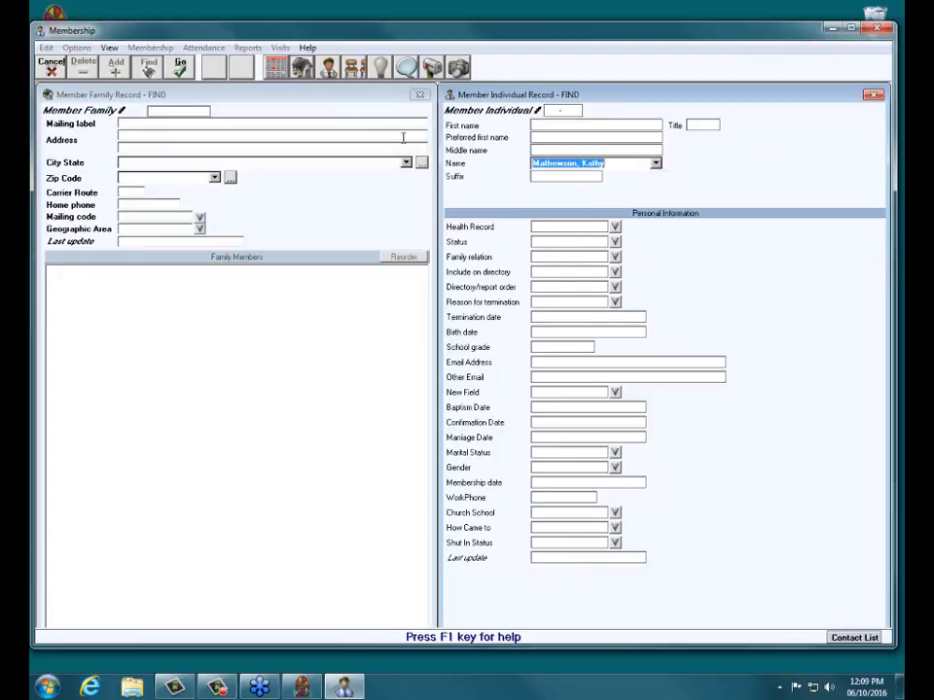
key("Return")
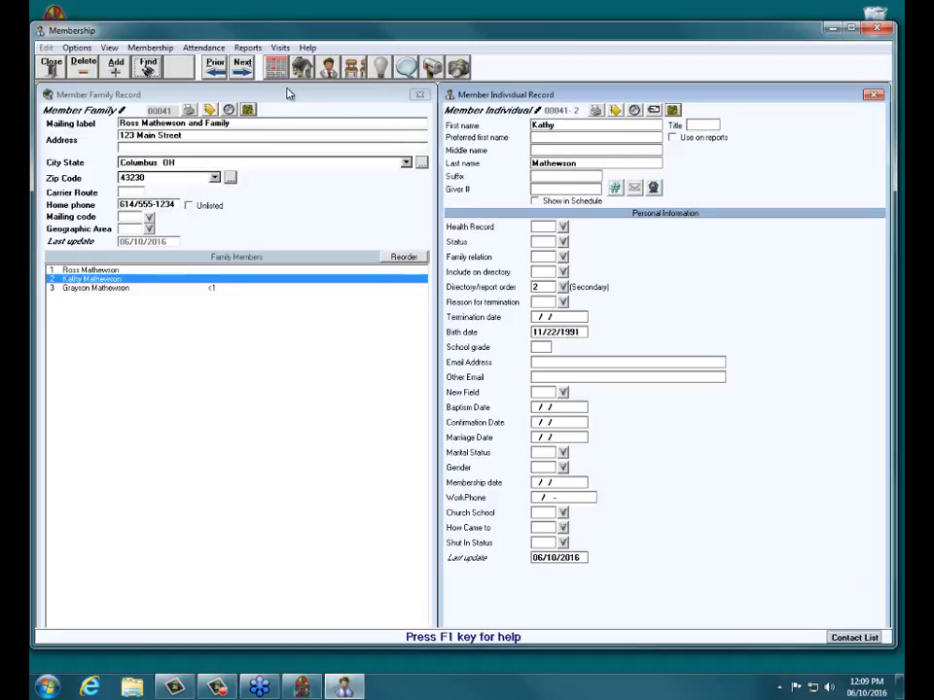
Leave the member records, view the visitor family and individual records and close them
left_click(51, 66)
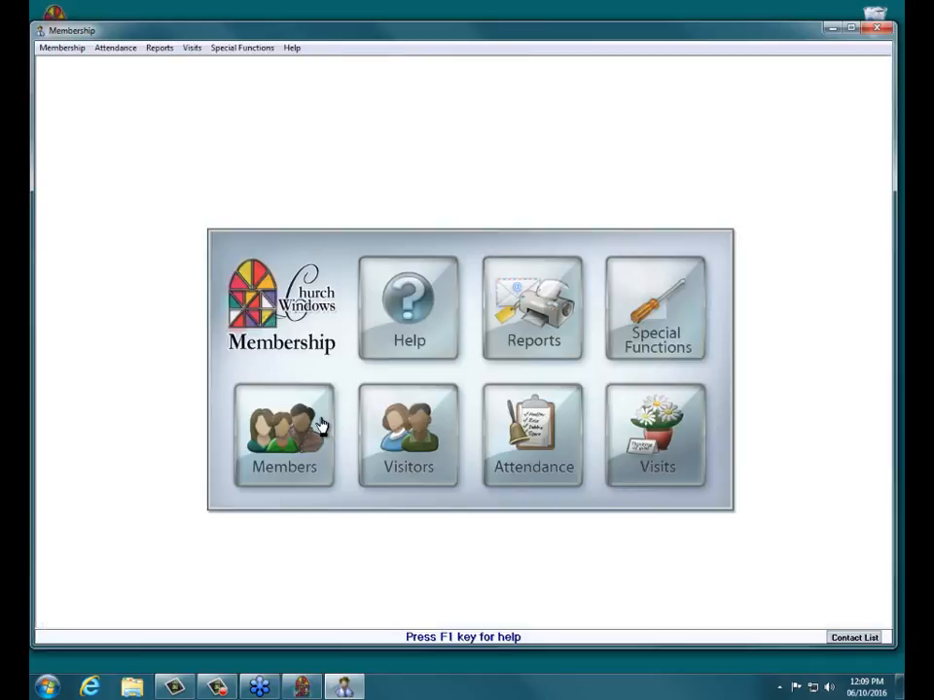
left_click(405, 437)
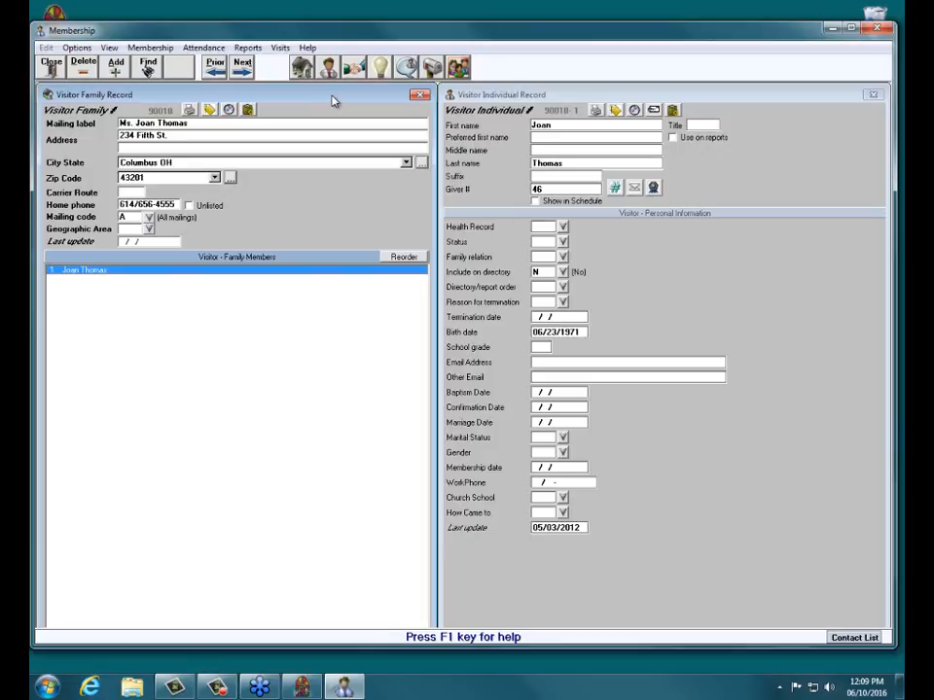
left_click(44, 63)
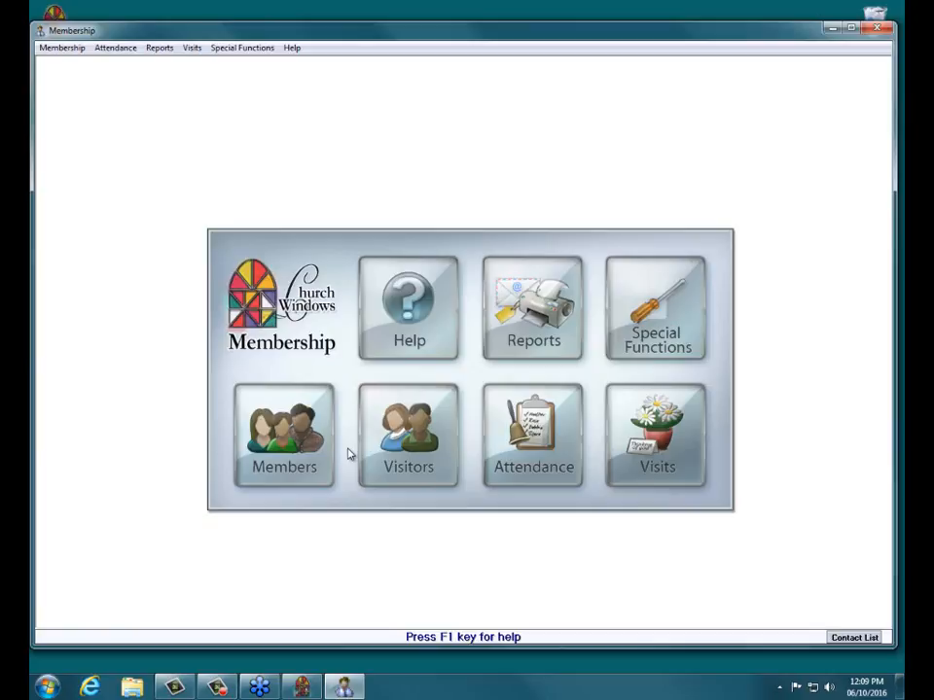
Start a new member family record to examine its prefilled city and area code, cancel it and close the member records
left_click(305, 457)
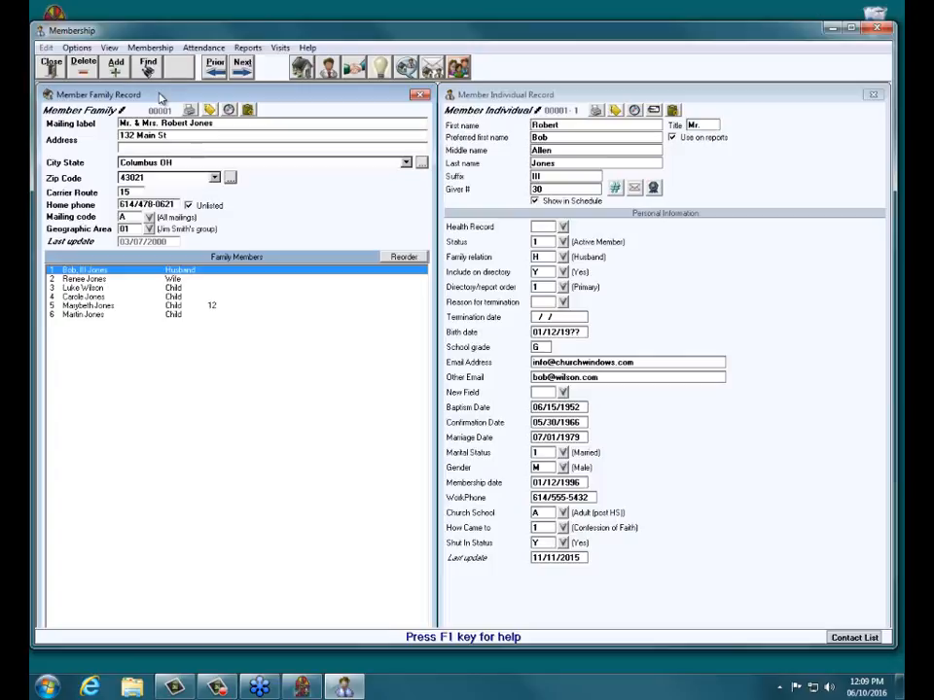
left_click(117, 66)
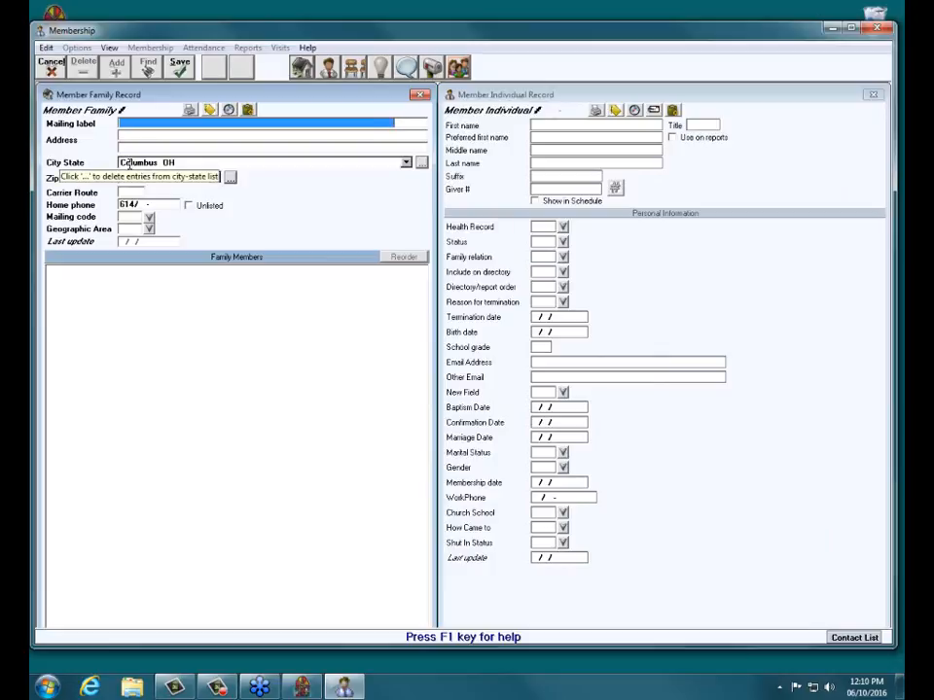
left_click(51, 64)
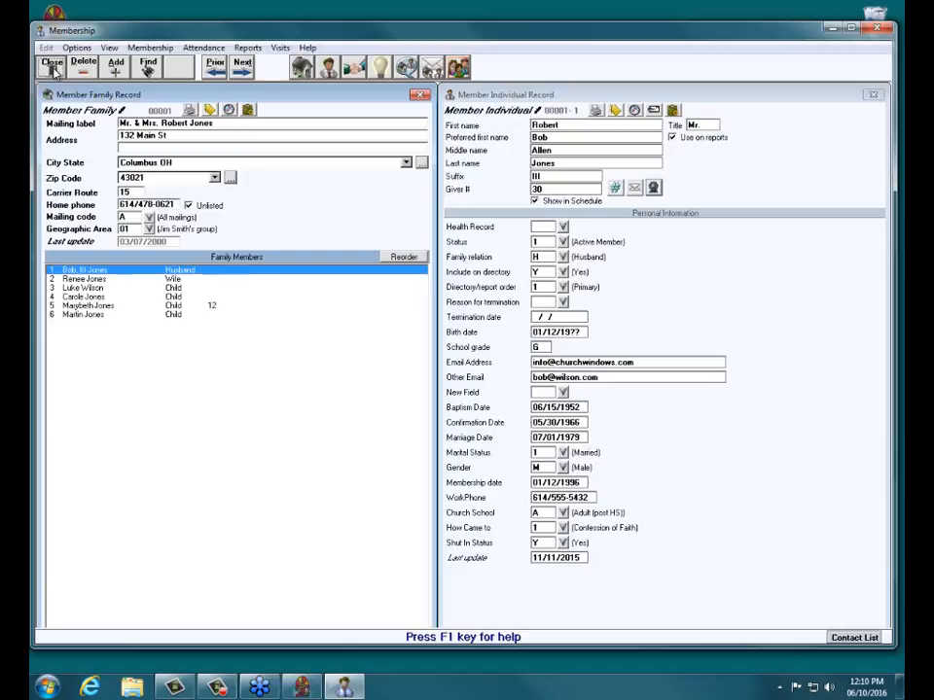
left_click(51, 64)
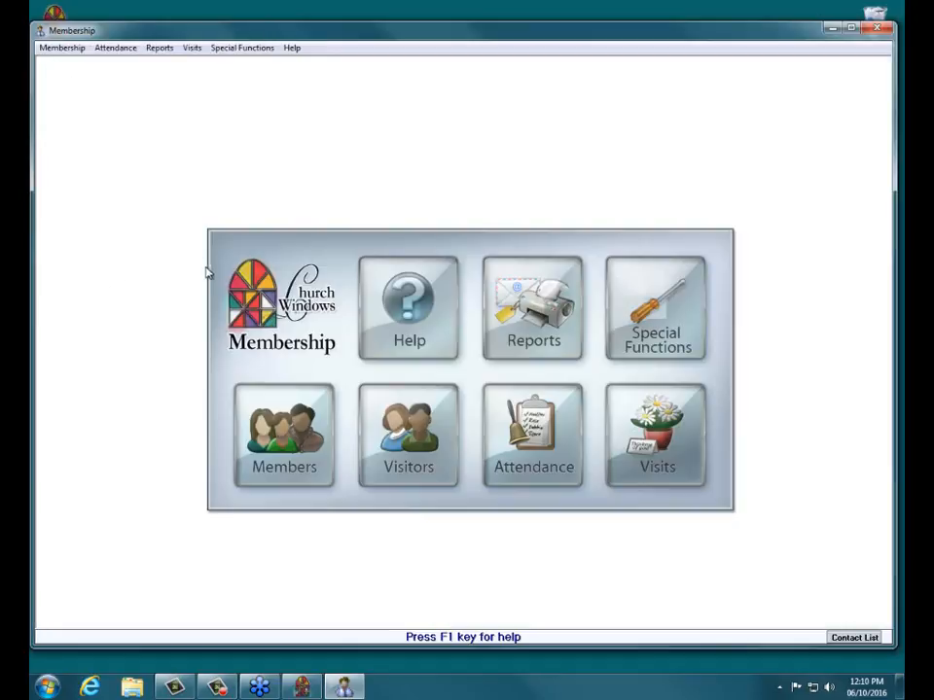
Turn off using the organization's City State, Zip Code and area code when adding a new family in the Membership settings
left_click(653, 325)
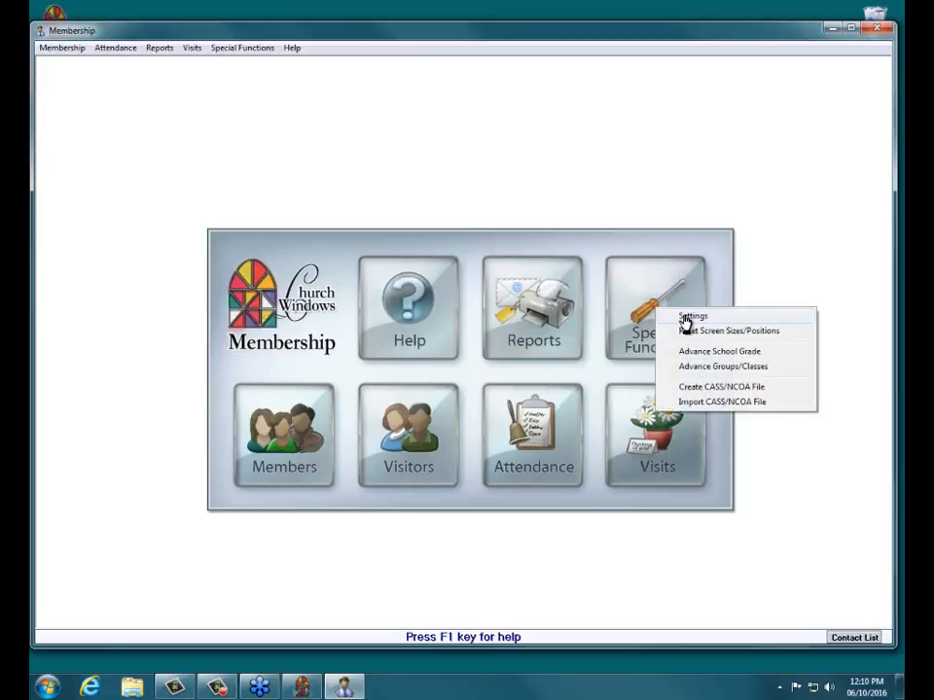
left_click(685, 318)
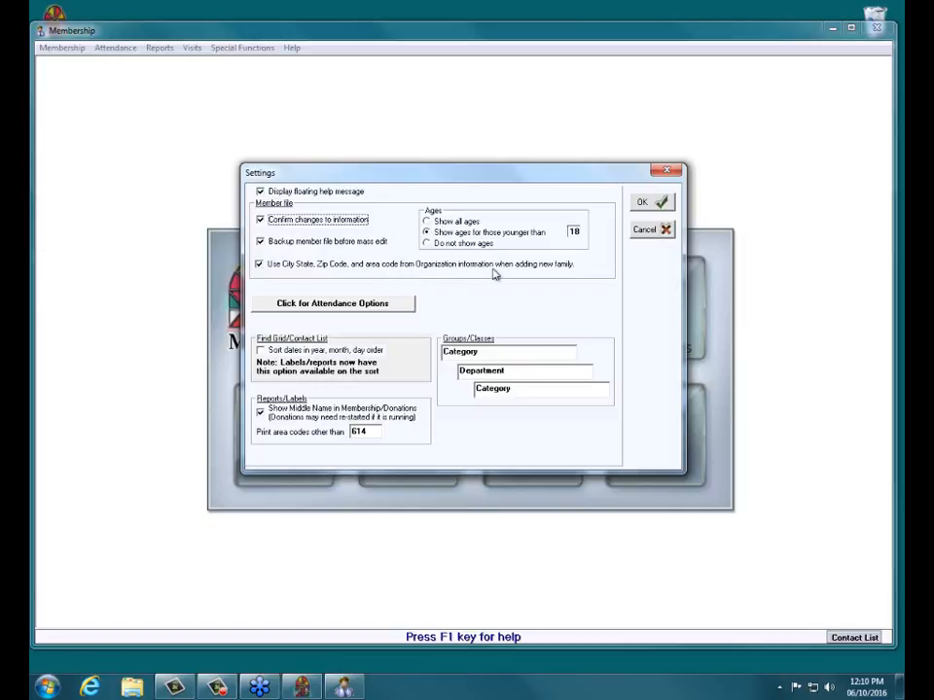
left_click(259, 265)
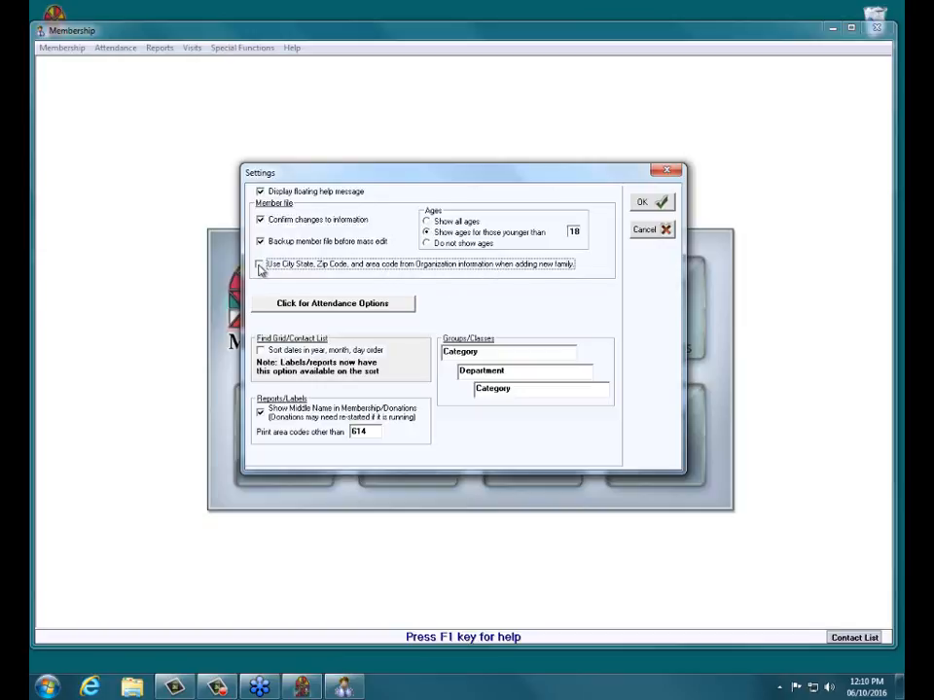
left_click(646, 207)
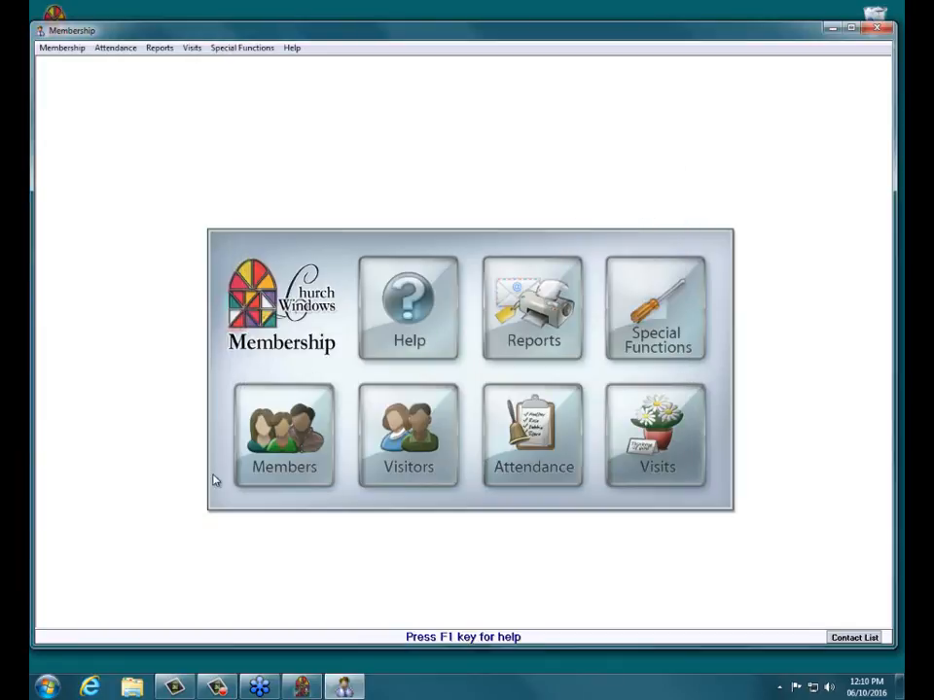
Reopen the member records, start a new family record to check its city, zip code and phone defaults, and cancel it
left_click(276, 443)
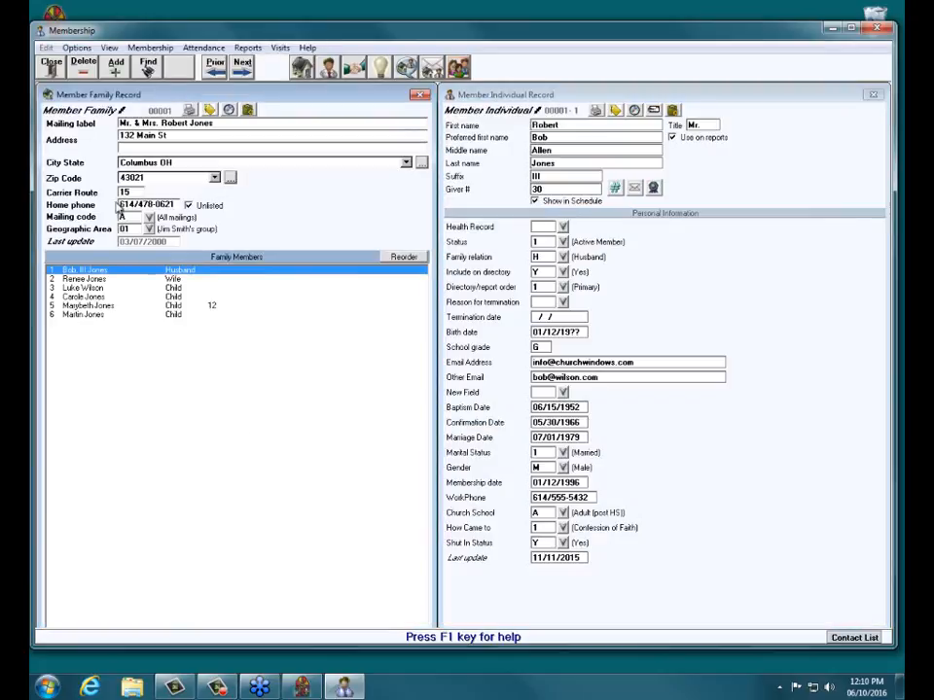
left_click(115, 65)
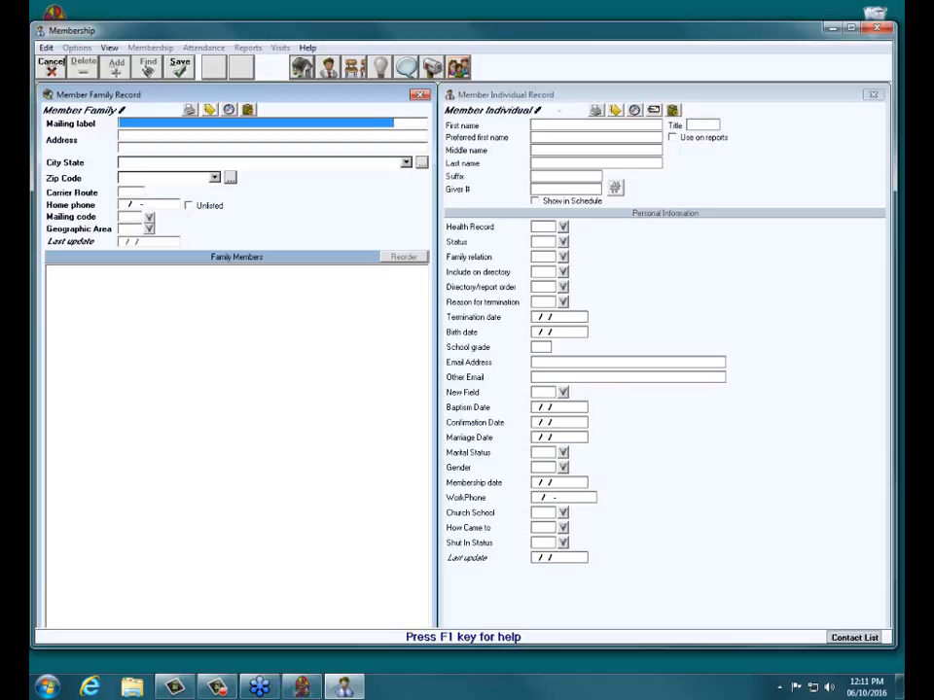
left_click(53, 72)
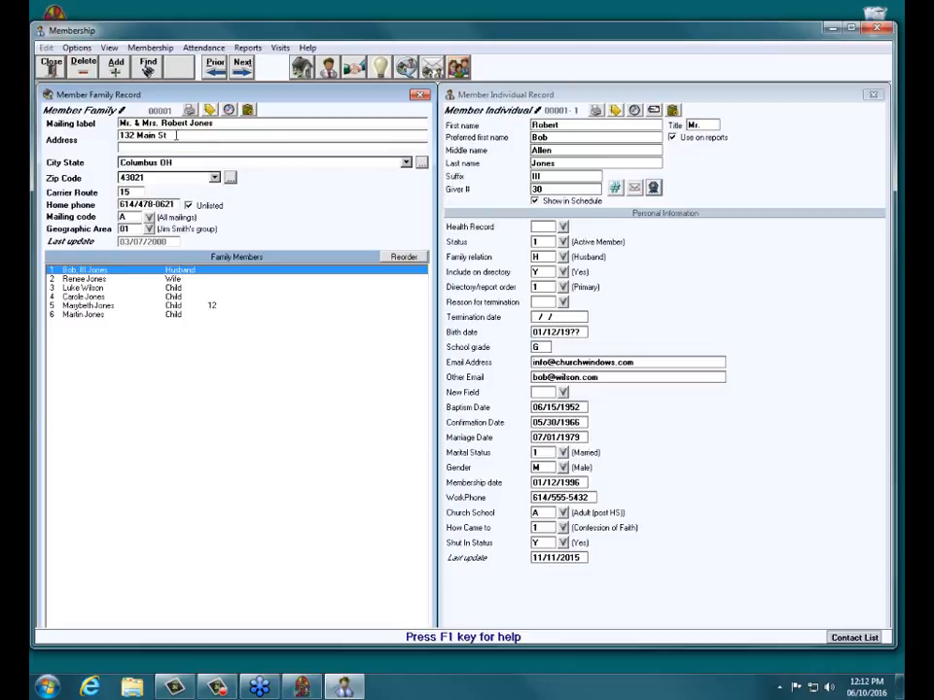
Replace the street name in the first member family's address and save the change
left_click(156, 137)
left_click(156, 137)
left_click_drag(157, 137, 137, 137)
left_click(158, 137)
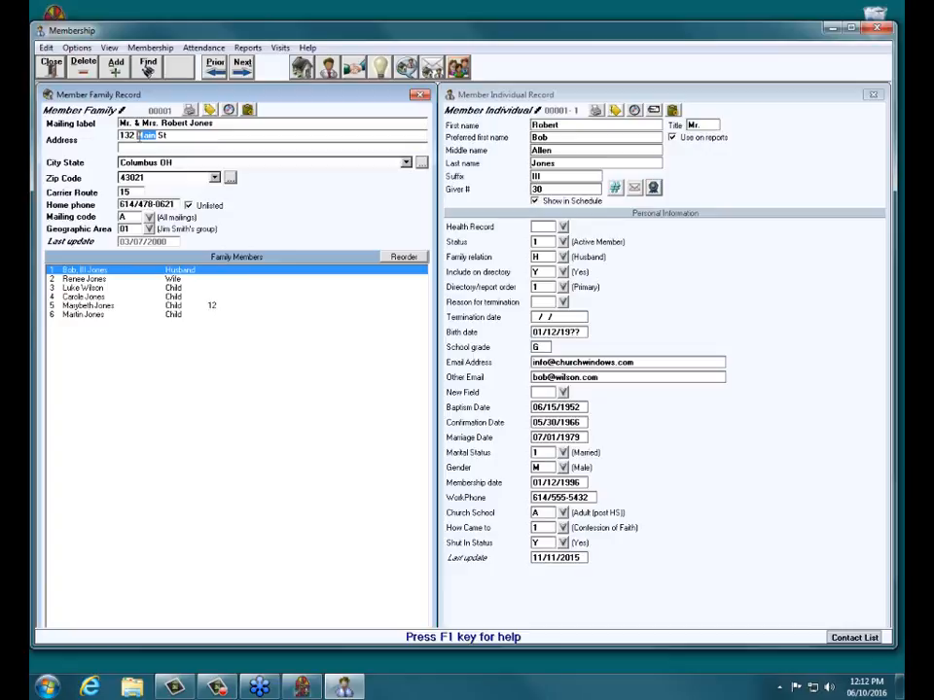
key("Delete")
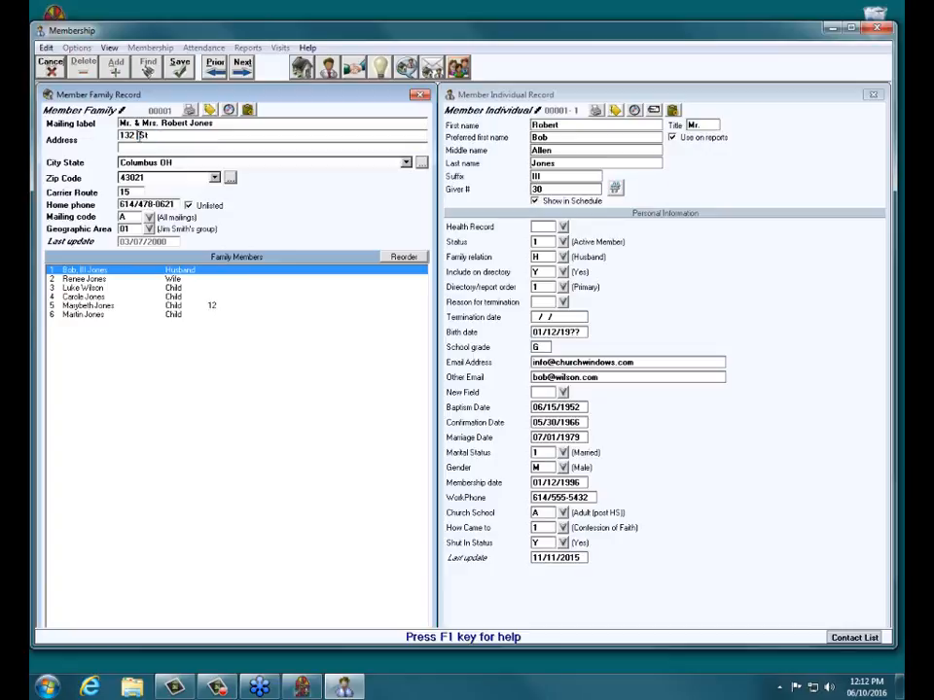
type("Second")
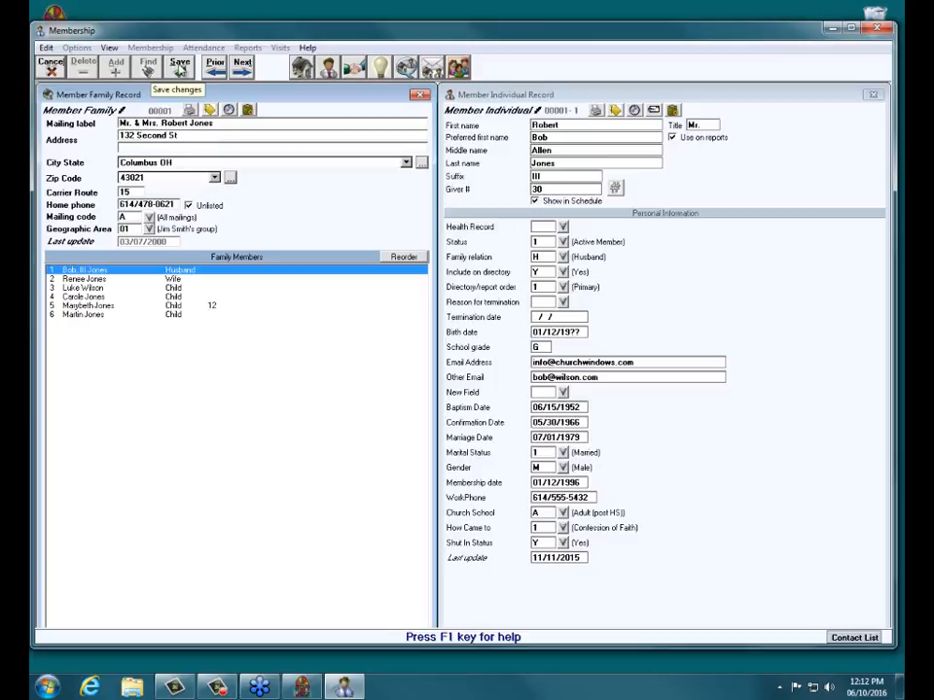
left_click(180, 68)
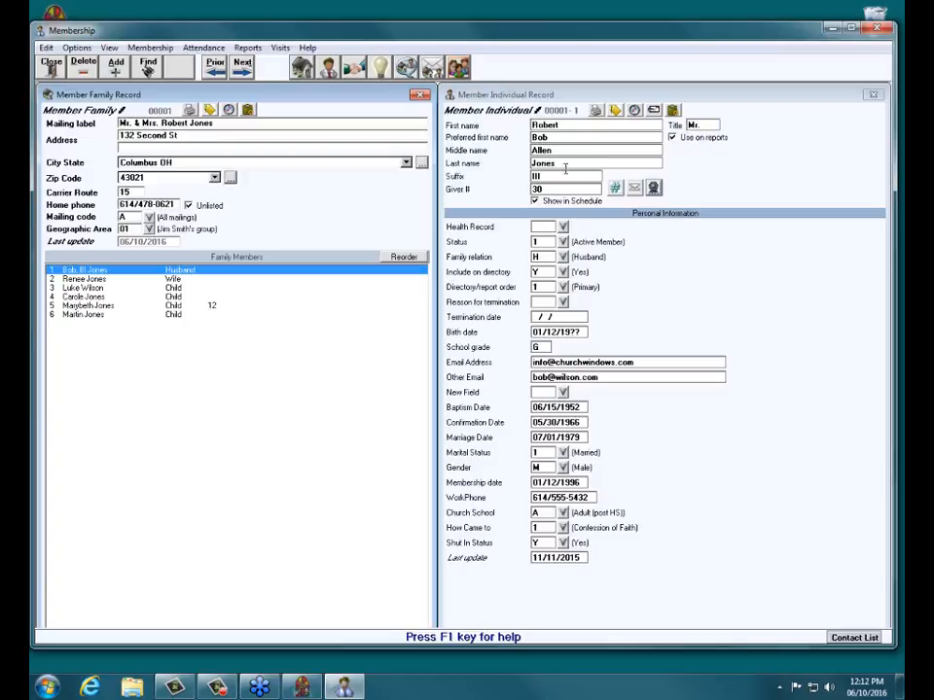
Replace the zip code in the first member family's record, save the change and close the member records
left_click_drag(146, 179, 100, 178)
left_click(214, 179)
type("23443")
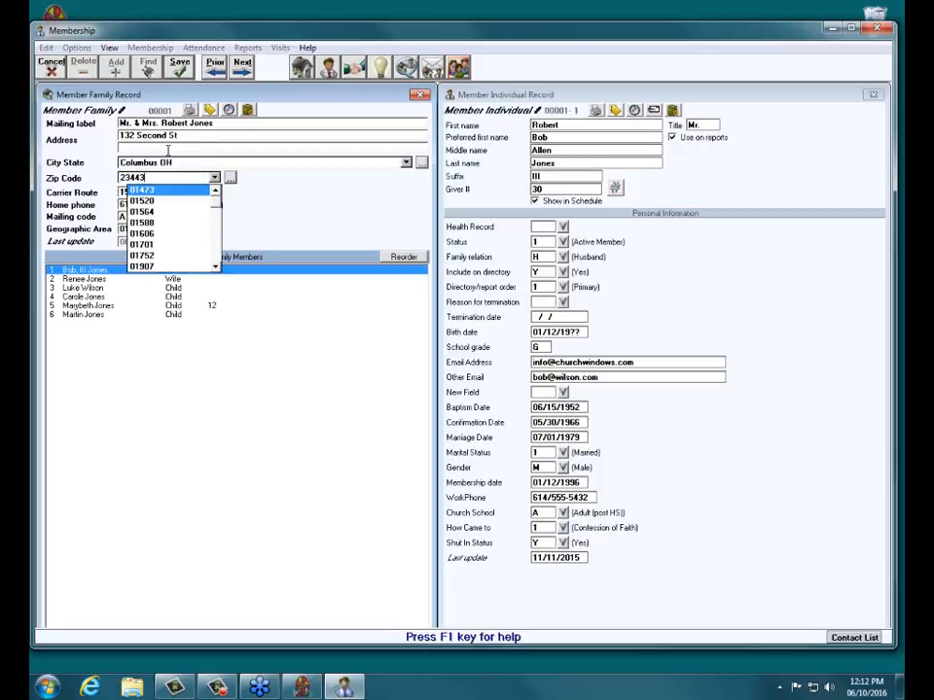
left_click(184, 76)
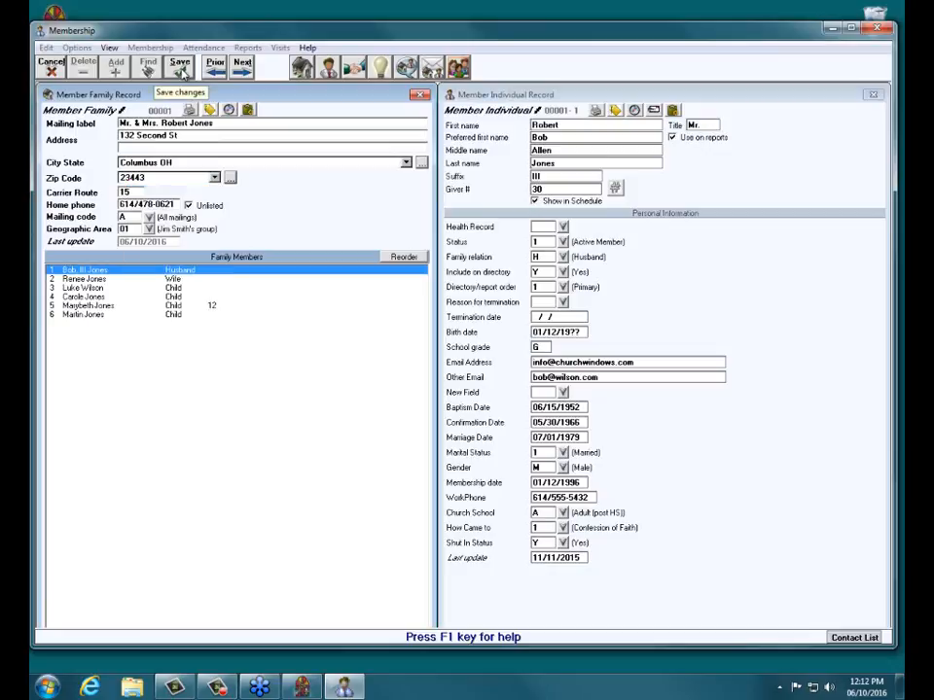
left_click(182, 74)
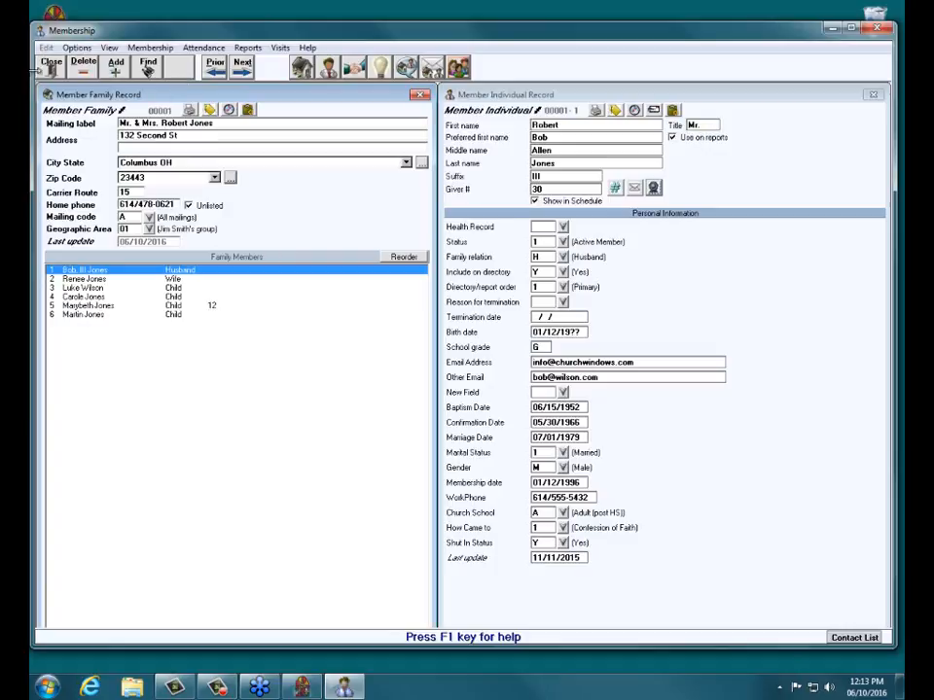
left_click(49, 64)
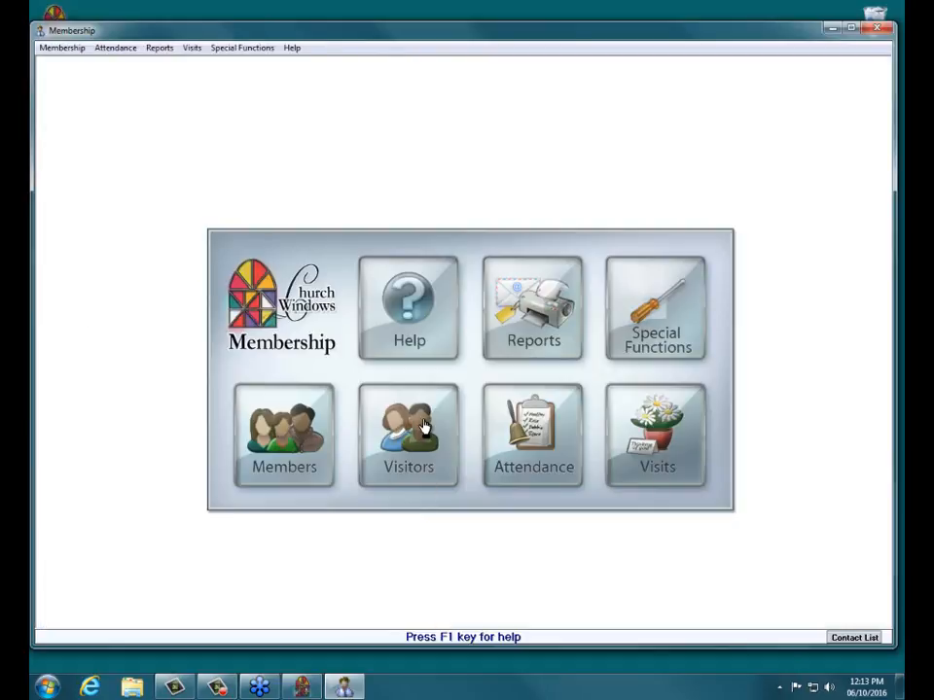
Open the visitor records and transfer the displayed visitor family and all its individuals to the member file
left_click(424, 426)
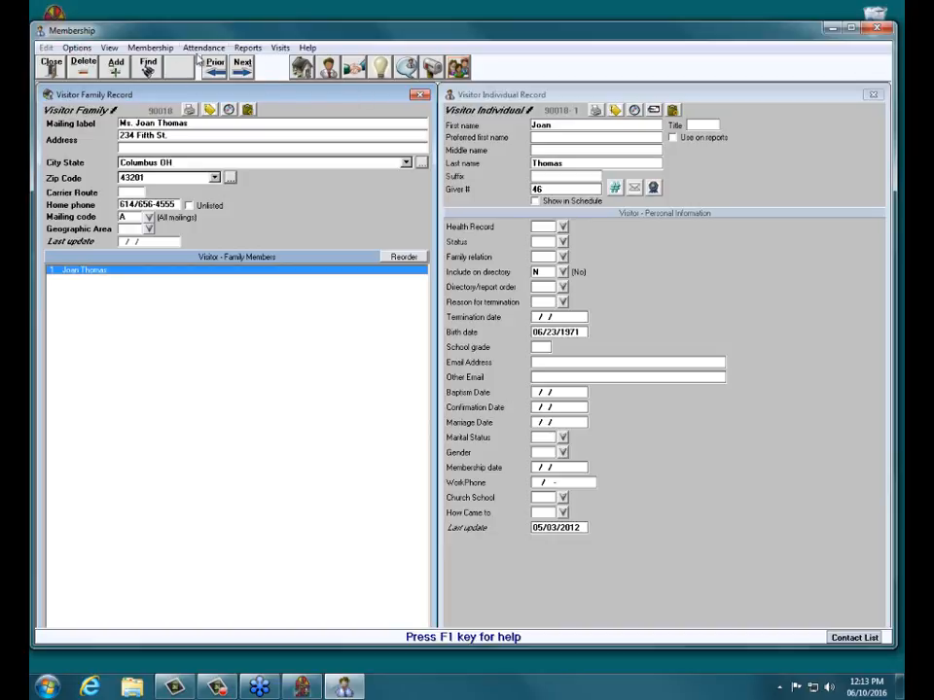
left_click(78, 47)
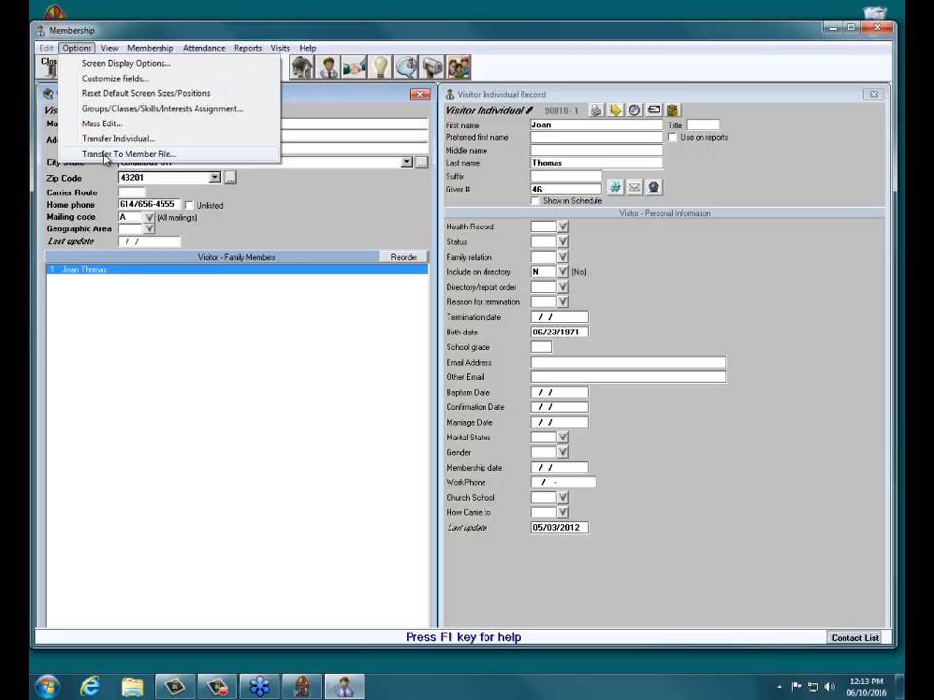
left_click(105, 155)
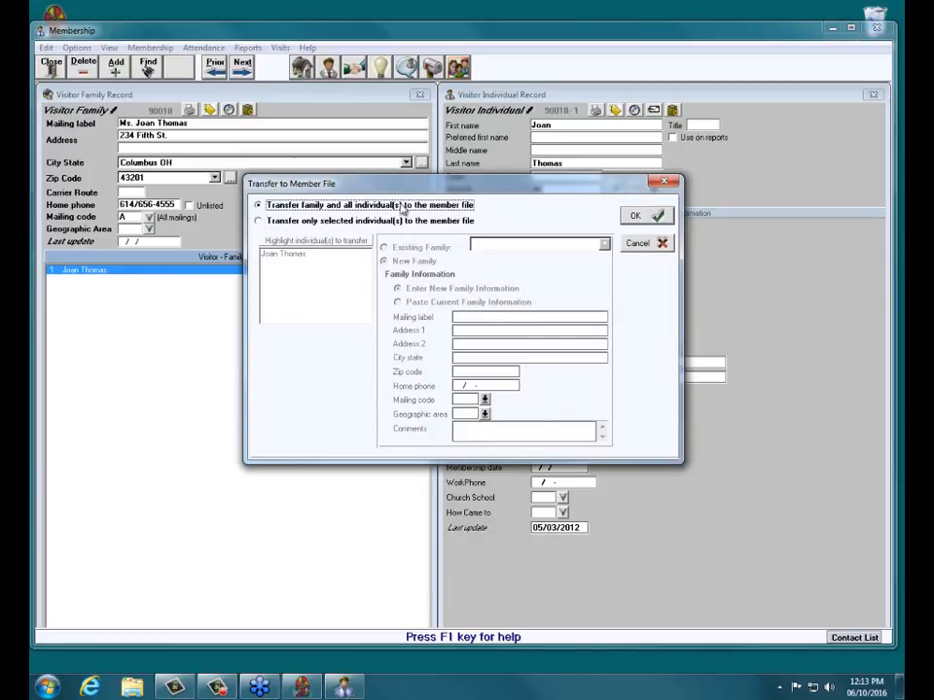
left_click(259, 222)
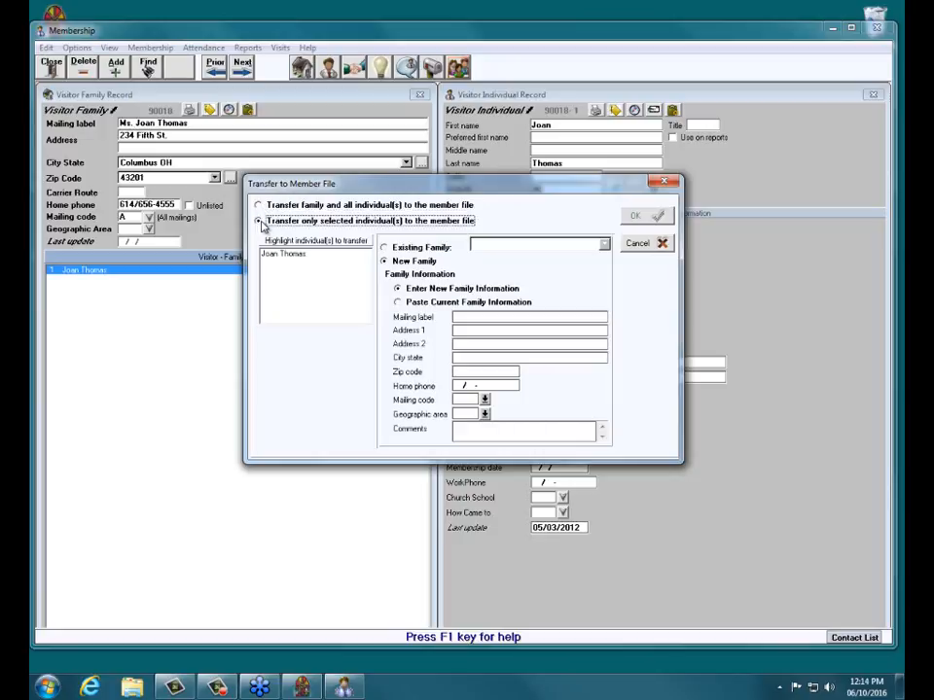
left_click(257, 206)
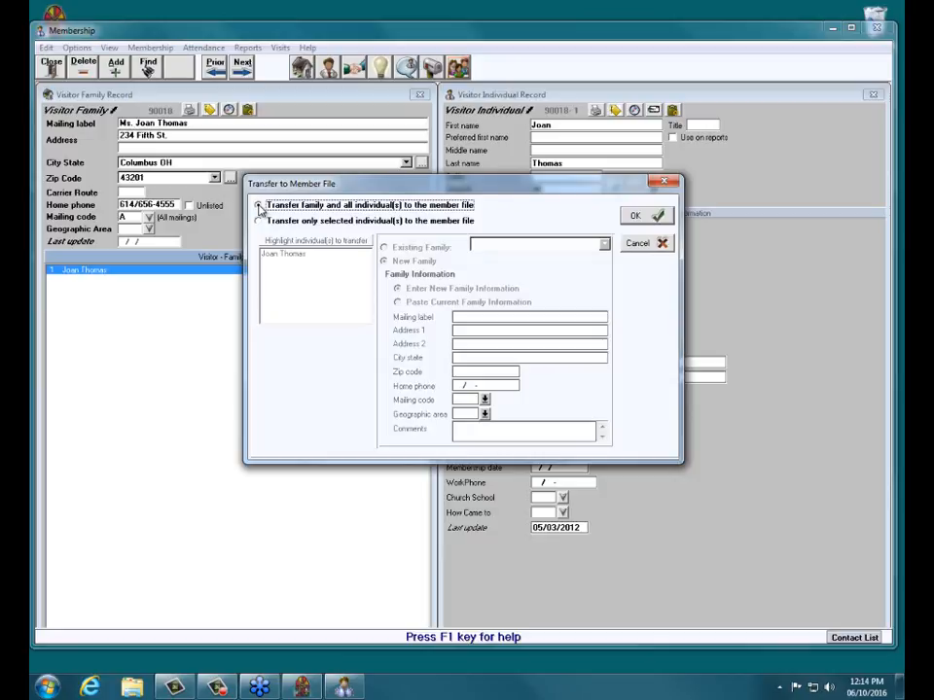
left_click(646, 216)
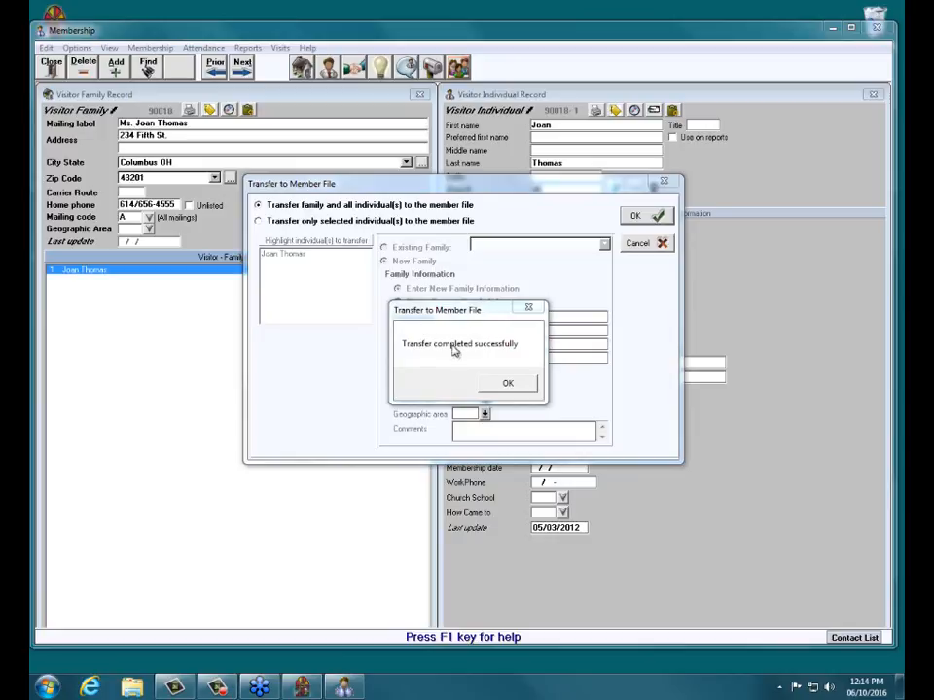
left_click(505, 382)
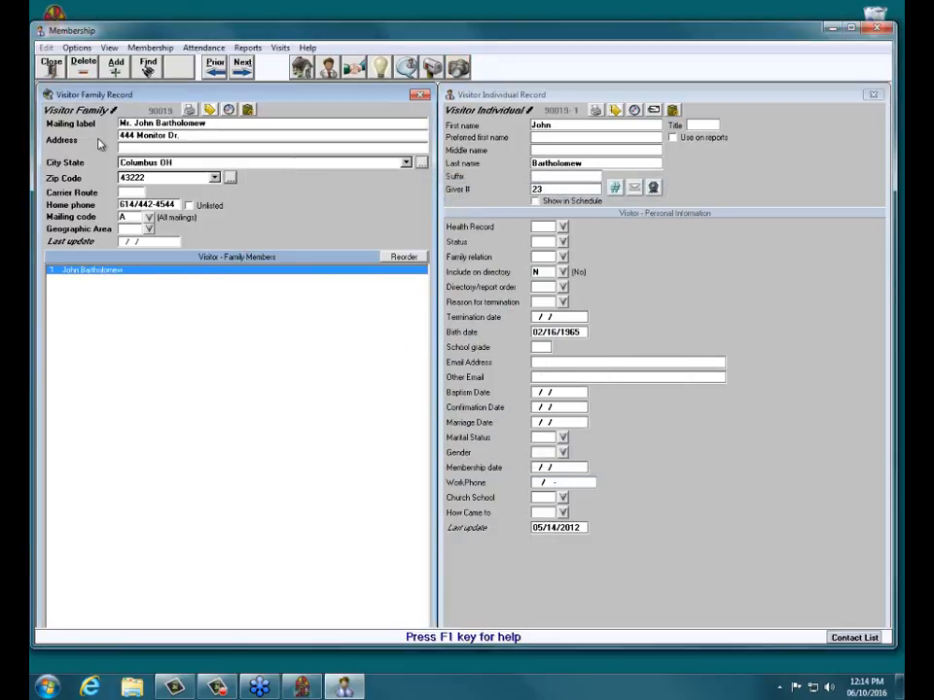
Check the neighbouring visitor family records for the transferred family and close the visitor records
left_click(218, 68)
left_click(240, 73)
left_click(221, 74)
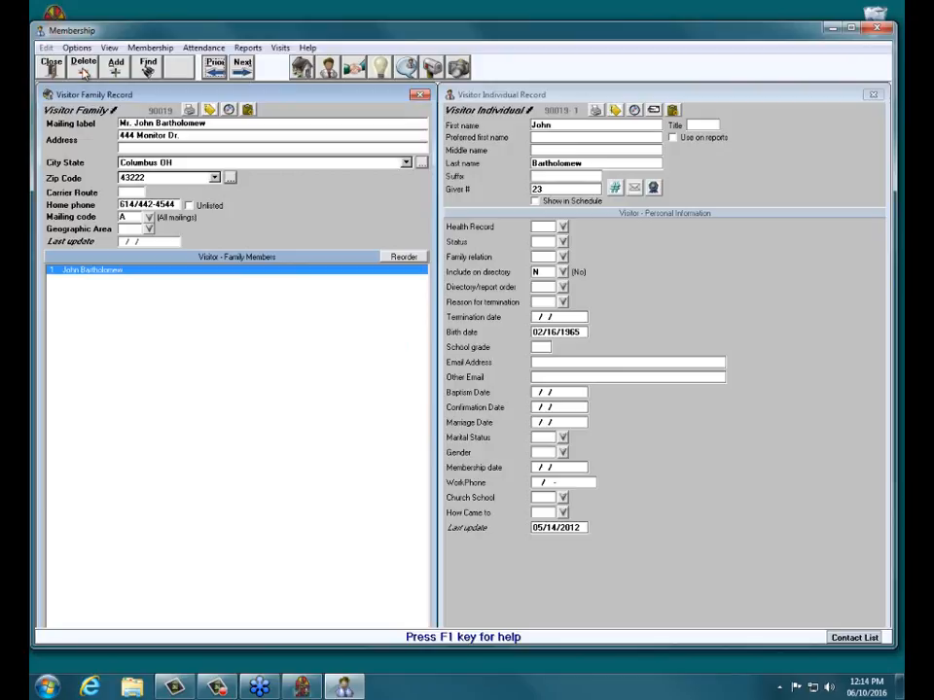
left_click(51, 66)
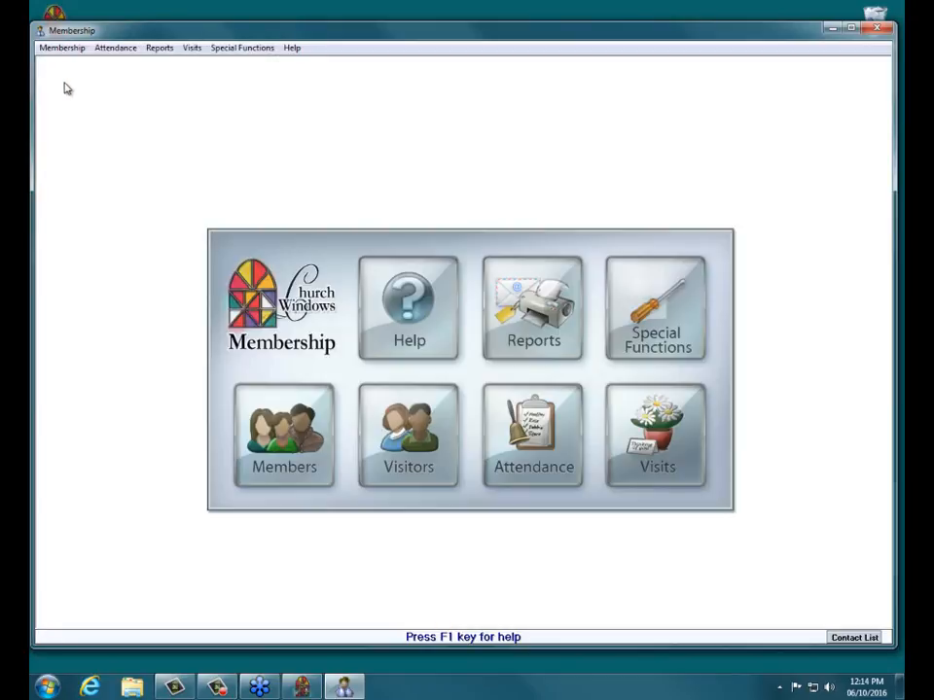
Find the transferred visitor by last name in the member records, view the record and close it
left_click(283, 437)
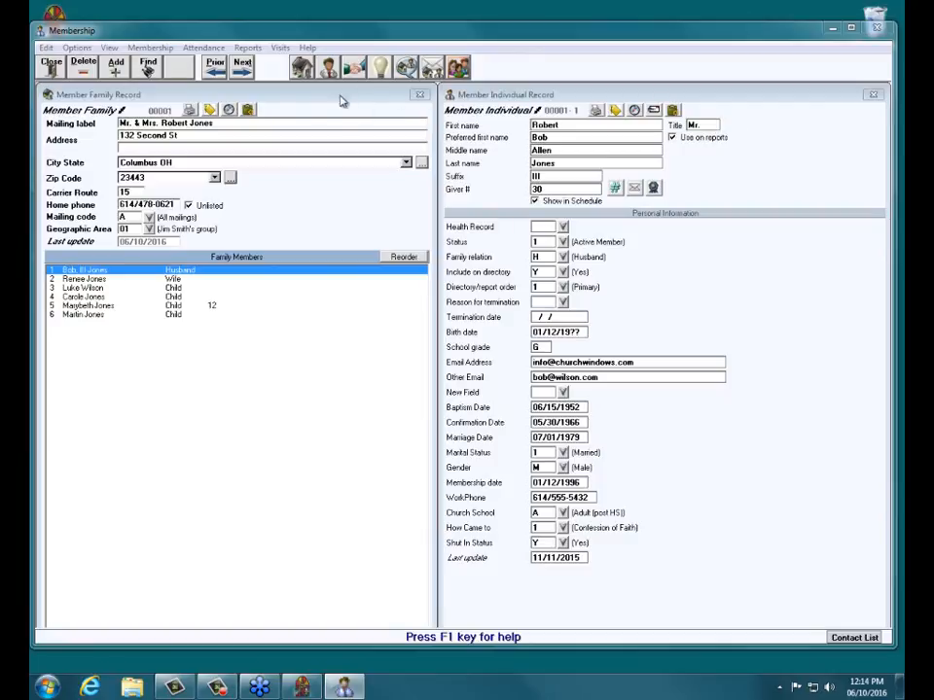
left_click(148, 66)
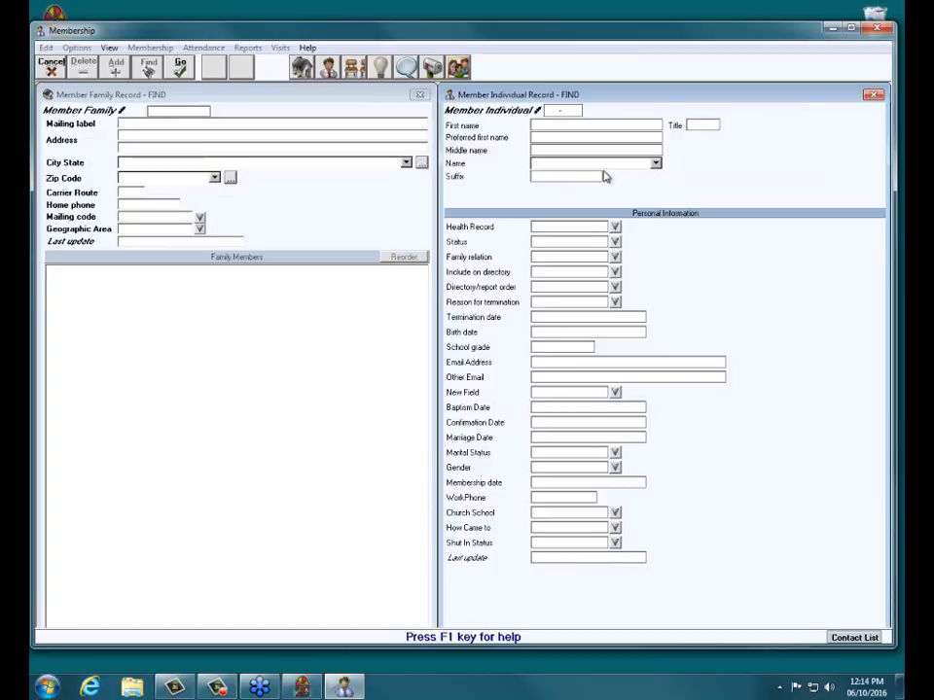
type("th")
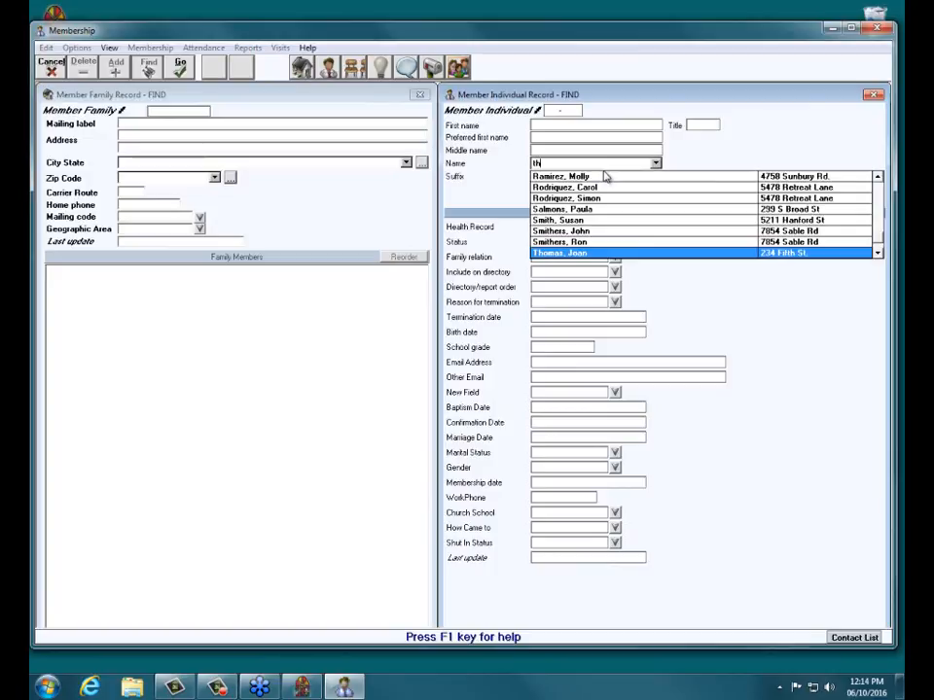
left_click(581, 253)
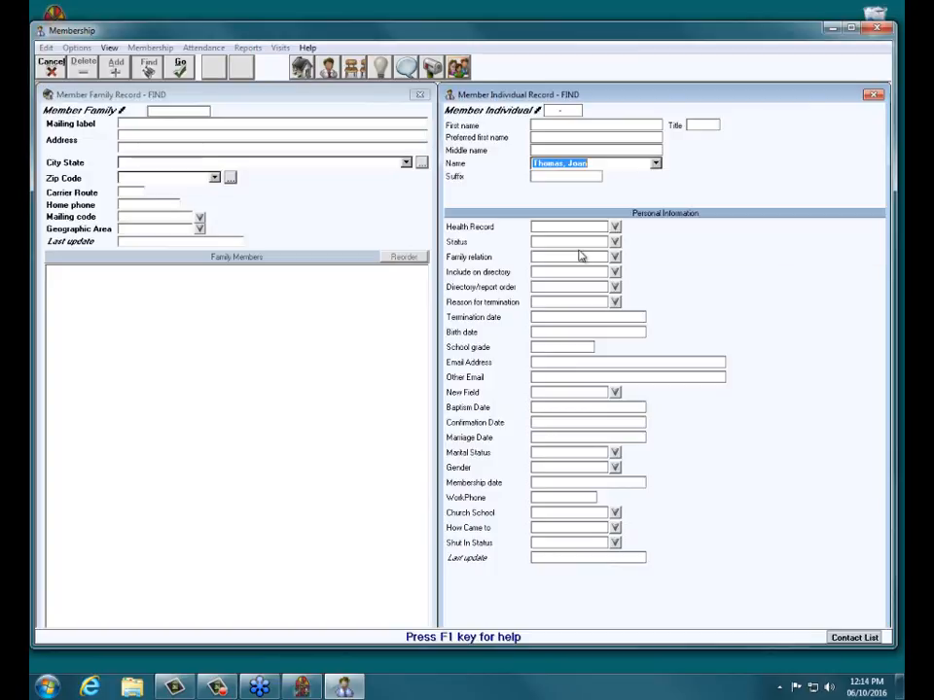
key("Return")
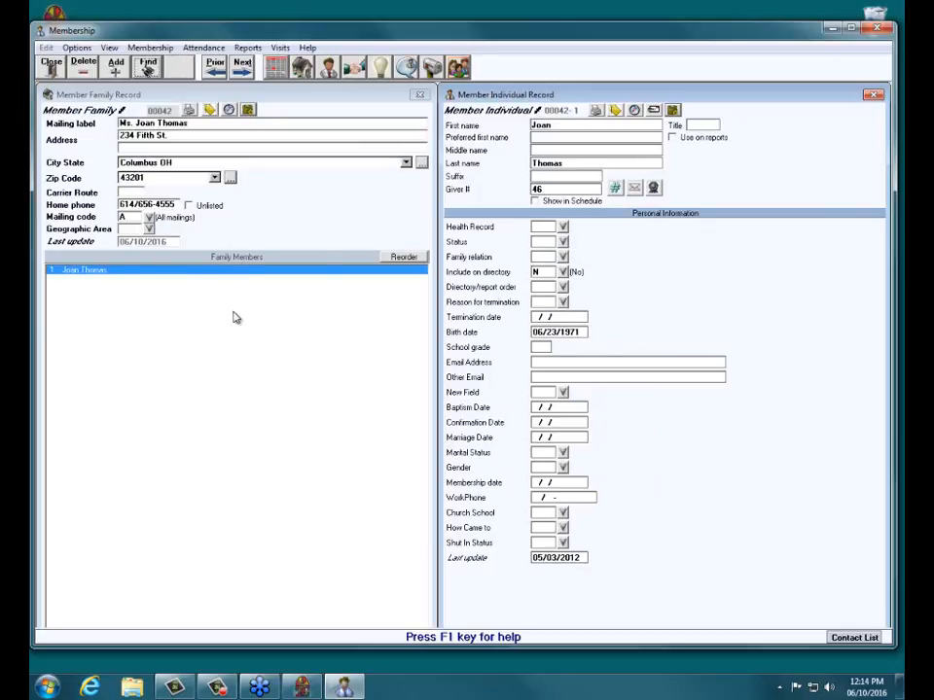
left_click(50, 68)
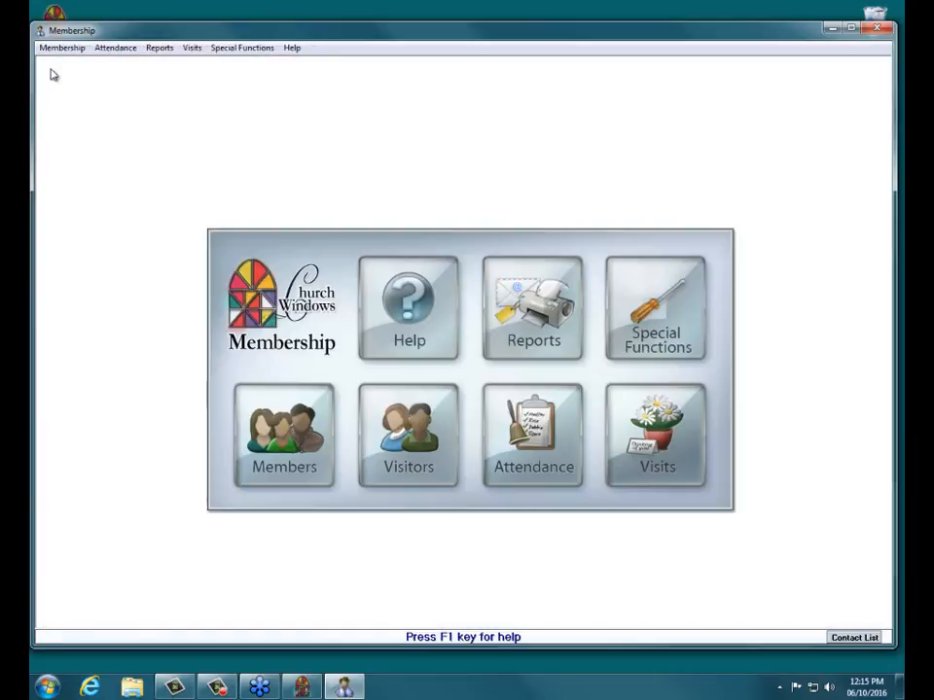
Reopen the member records and examine the Directory/report order codes available for the first family's husband
left_click(303, 442)
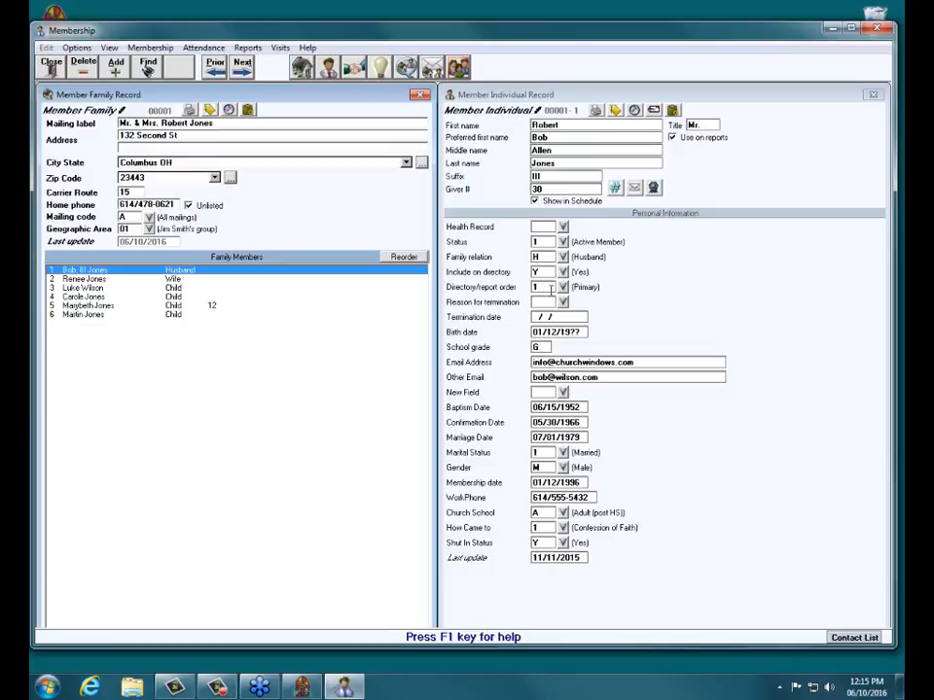
left_click(476, 290)
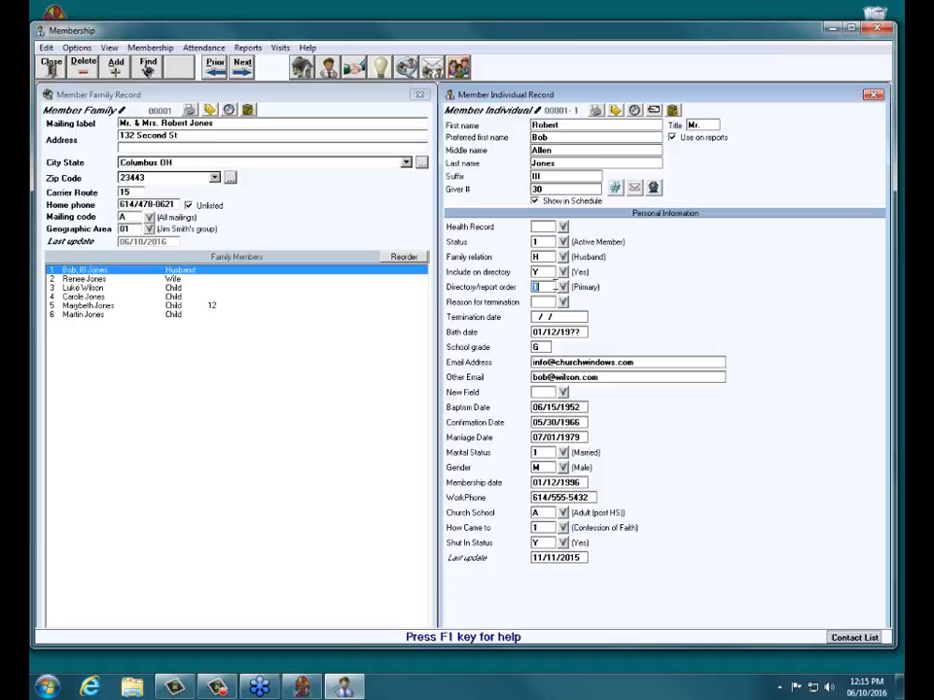
left_click(562, 288)
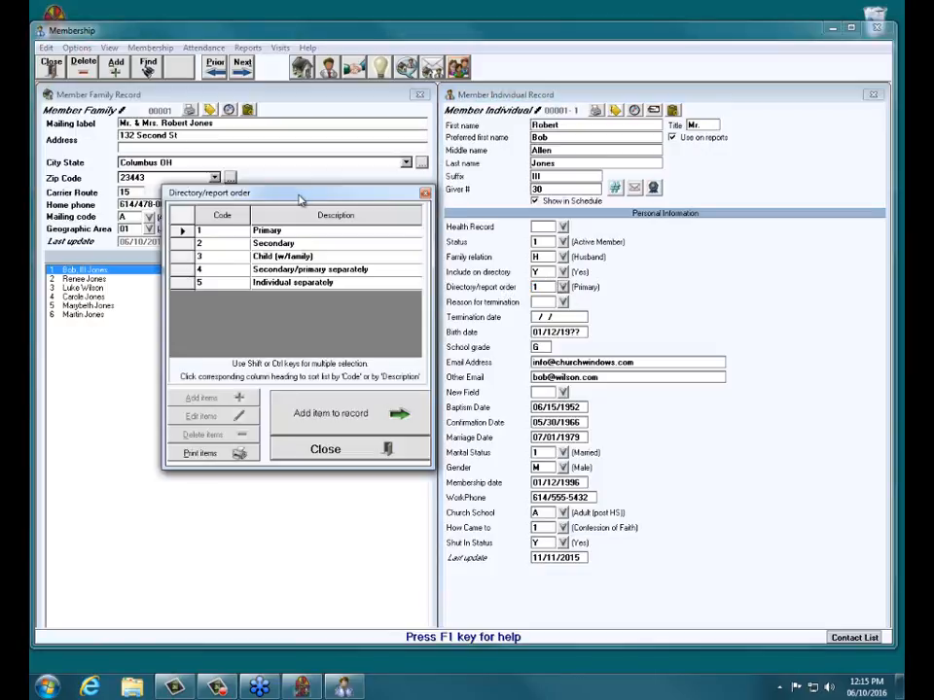
left_click_drag(297, 196, 522, 305)
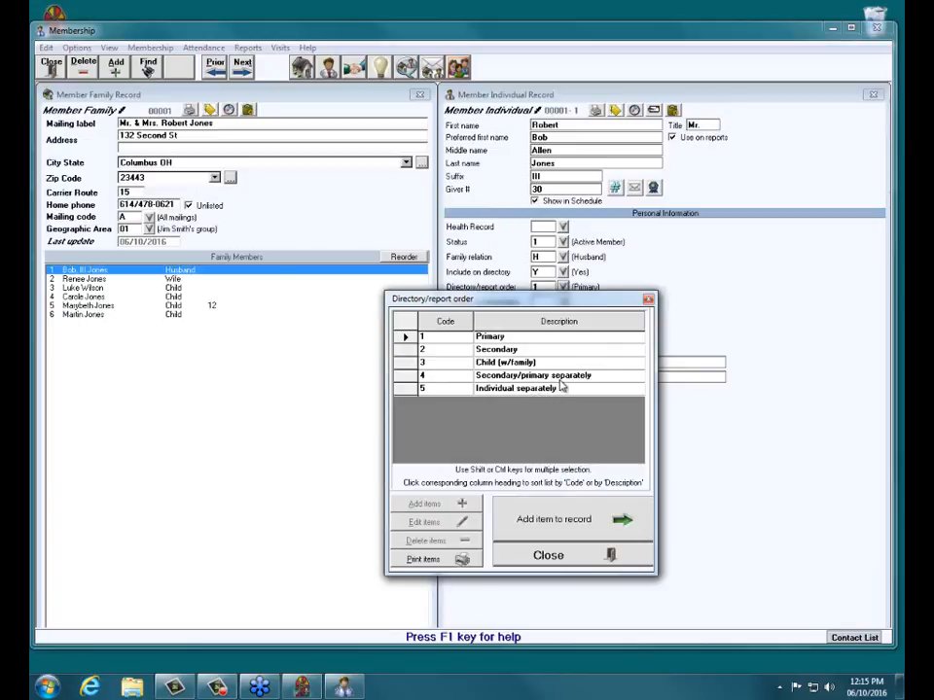
left_click(649, 300)
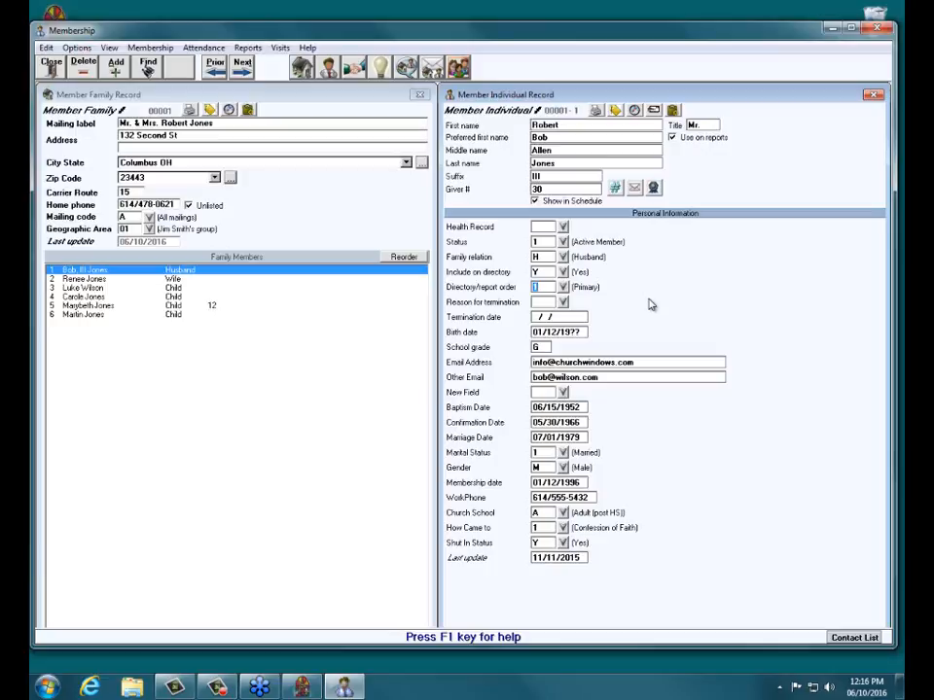
left_click(562, 287)
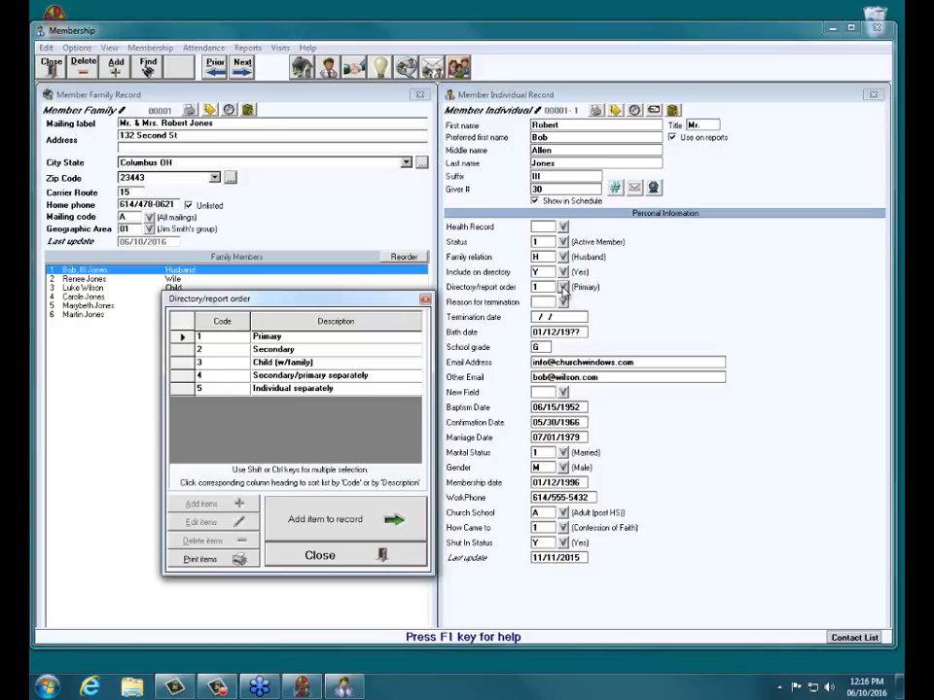
left_click(266, 337)
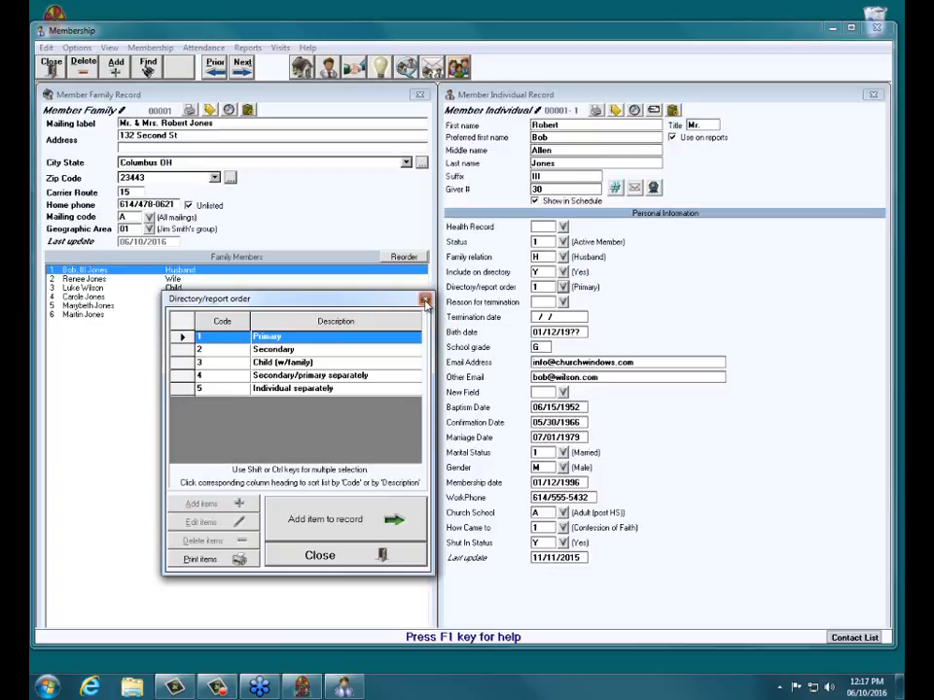
left_click(424, 299)
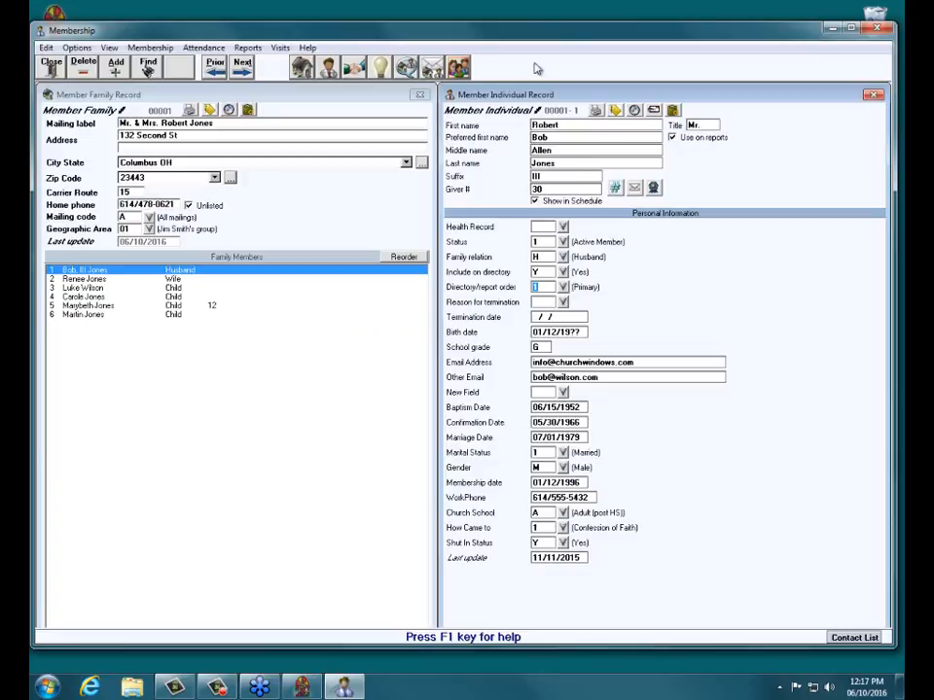
Go to the family record numbered 00041 and permanently delete its third individual, confirming the deletion
left_click(110, 98)
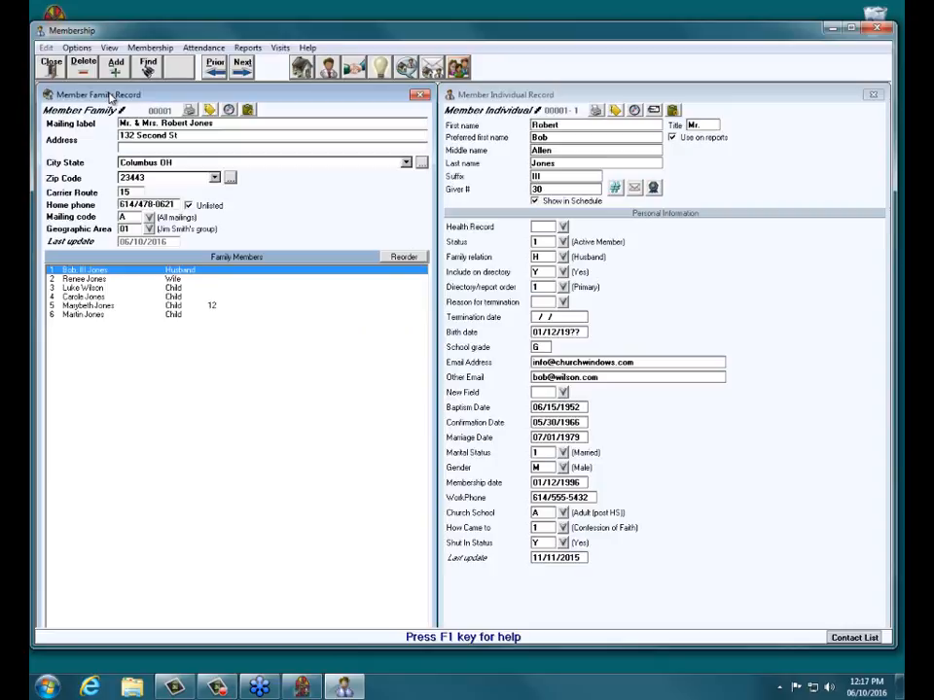
left_click(243, 68)
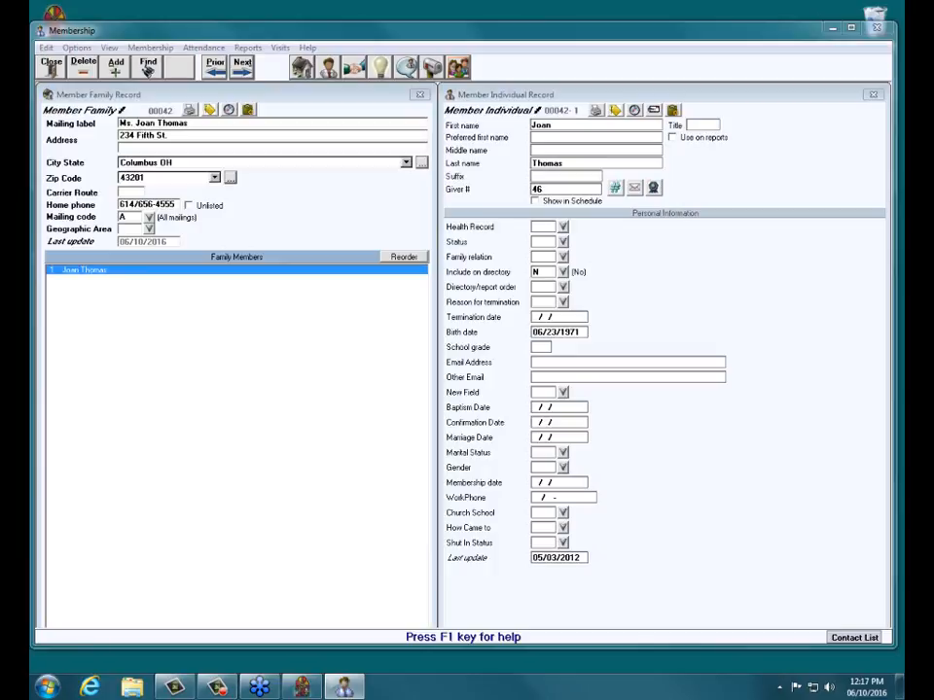
left_click(185, 96)
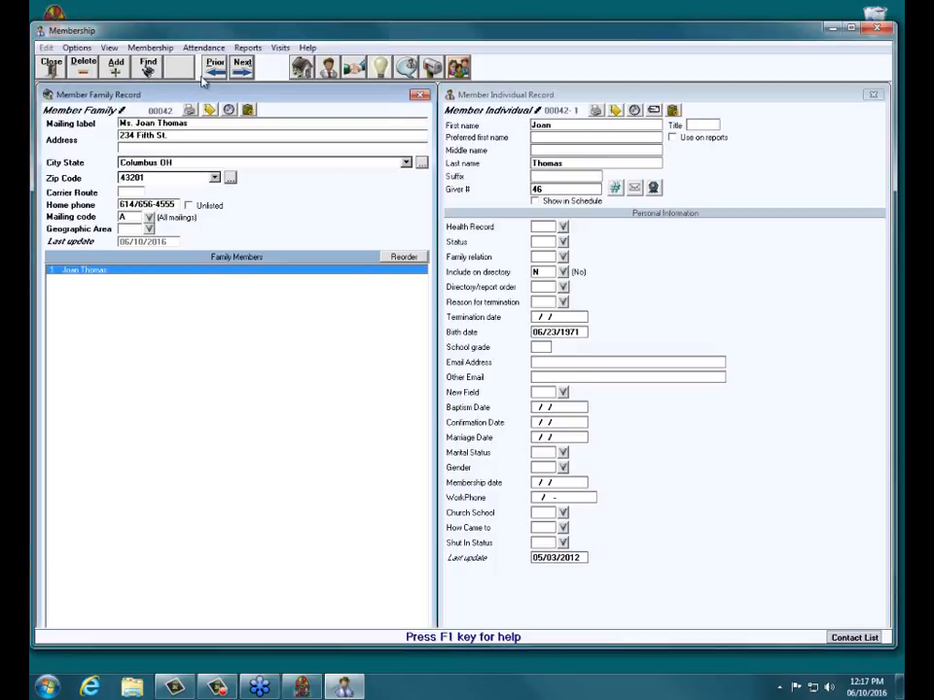
left_click(210, 70)
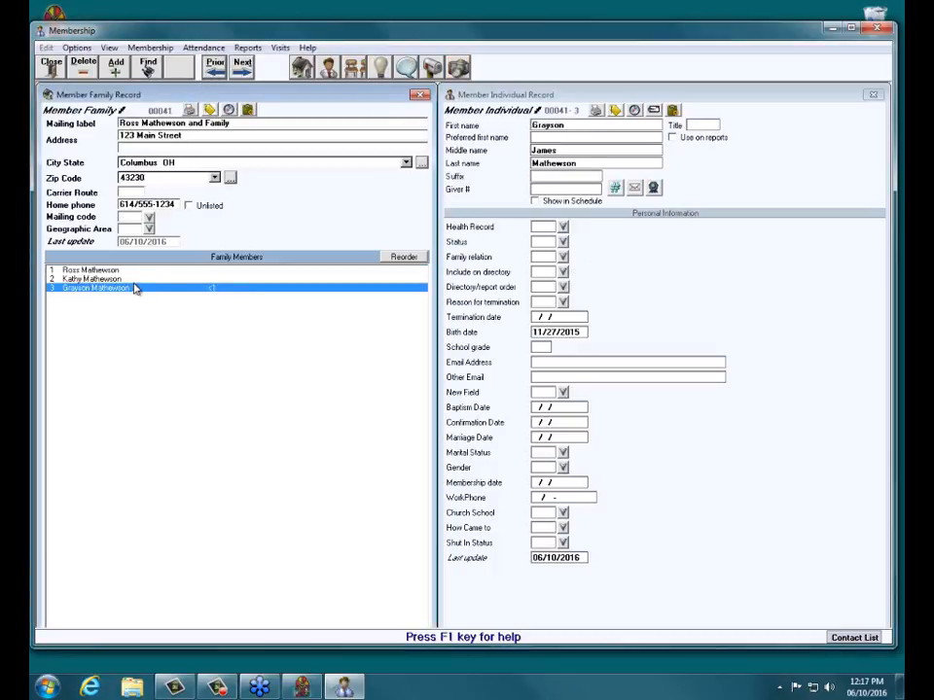
left_click(564, 93)
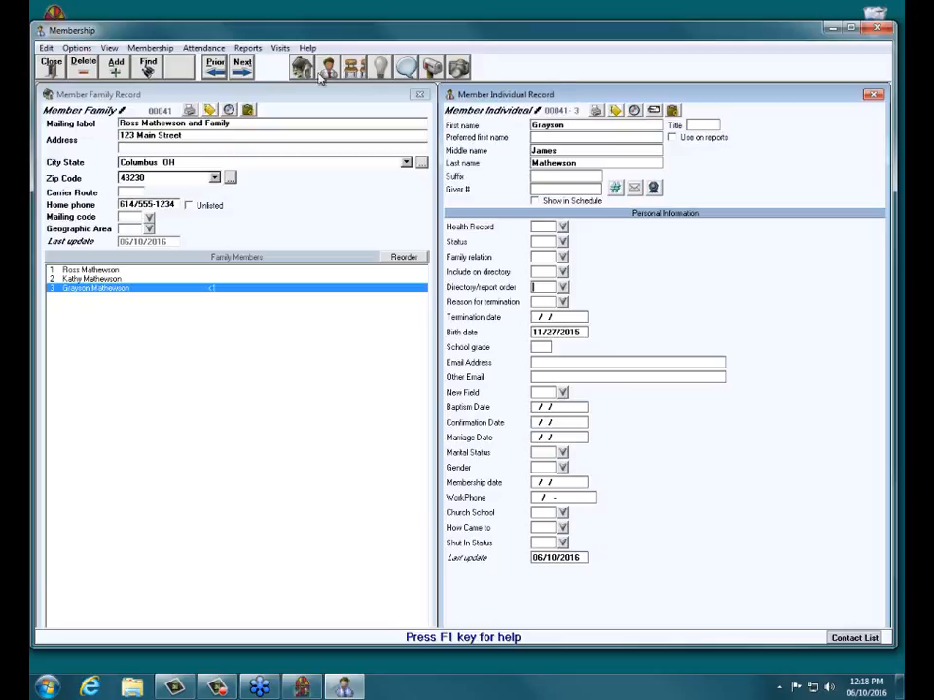
left_click(81, 66)
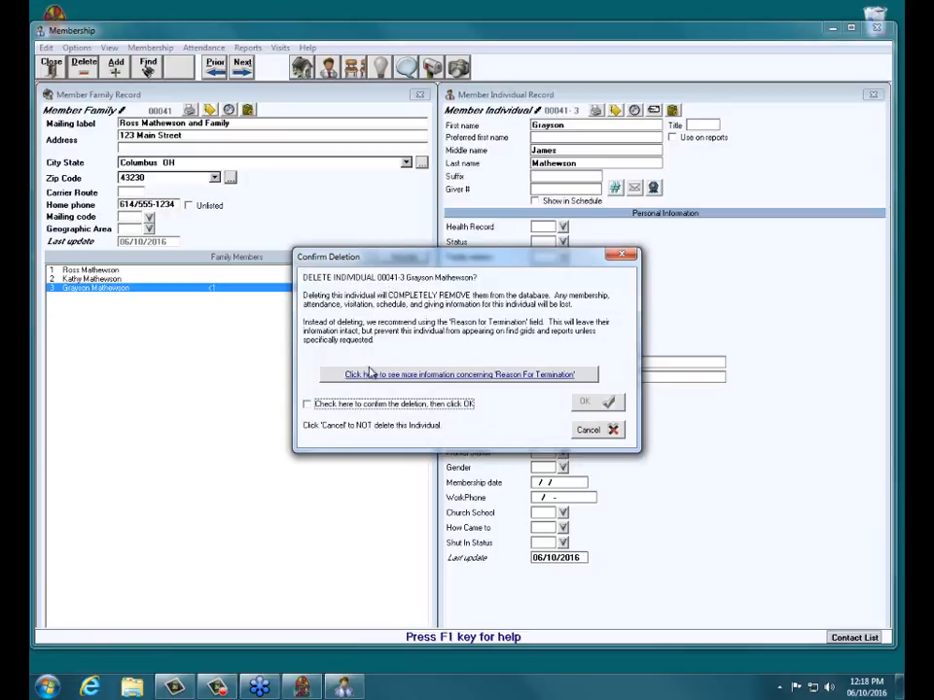
left_click(307, 403)
left_click(598, 402)
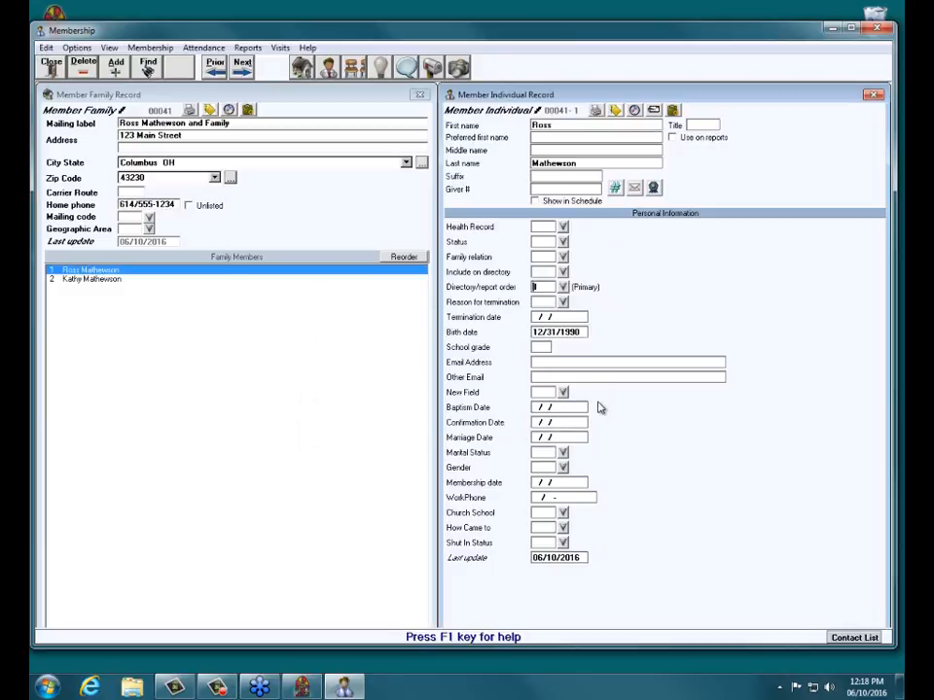
left_click(171, 96)
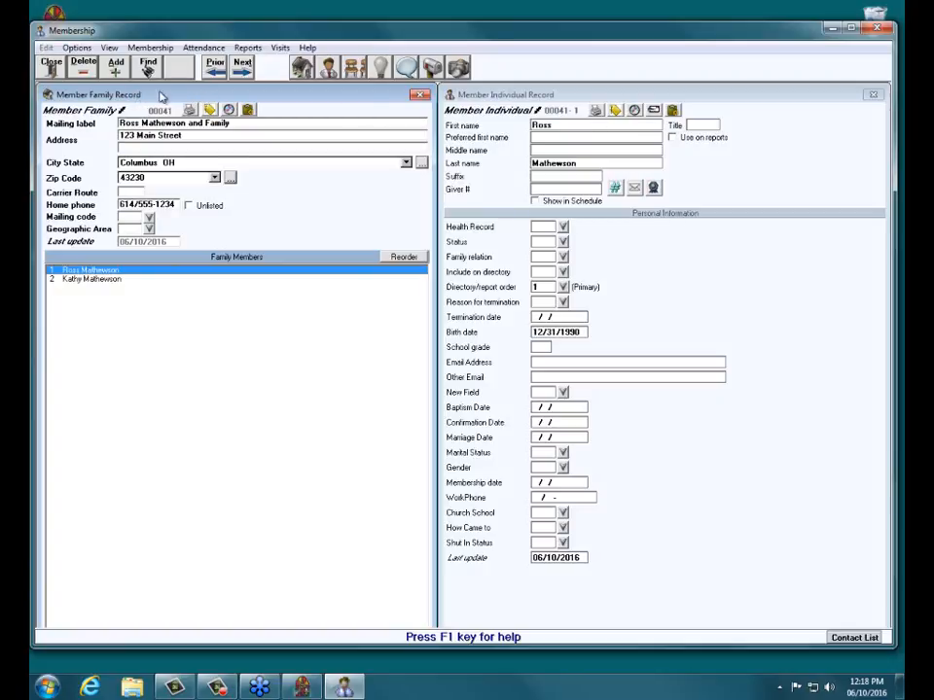
Permanently delete the entire family record numbered 00041, confirming the deletion
left_click(83, 66)
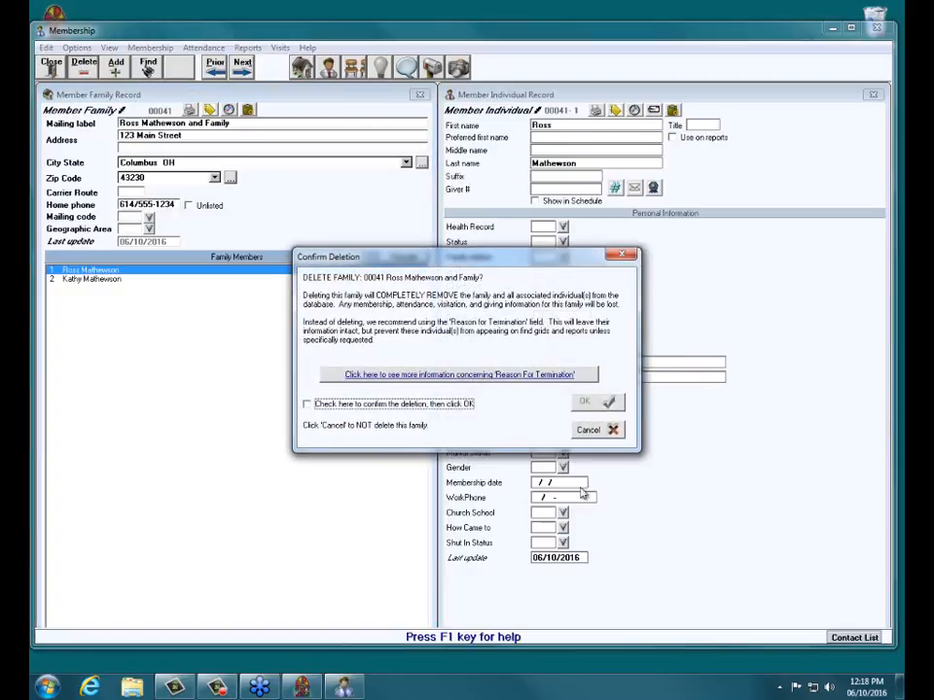
left_click(307, 404)
left_click(608, 404)
key("Page_Down")
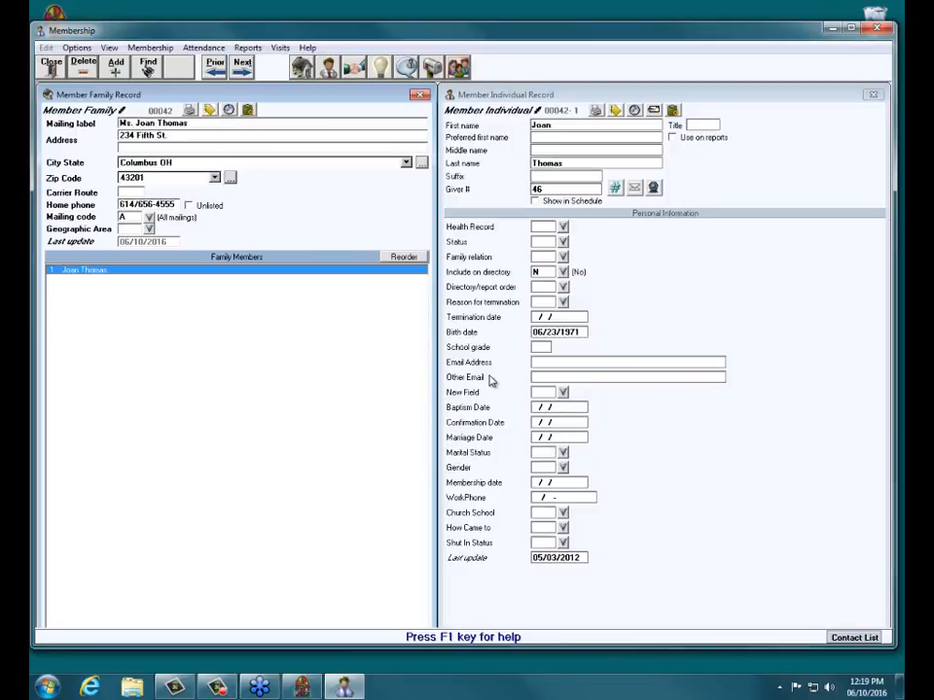
Go to family record 00001 and try to delete the husband's individual record, dismissing the notice
left_click(215, 65)
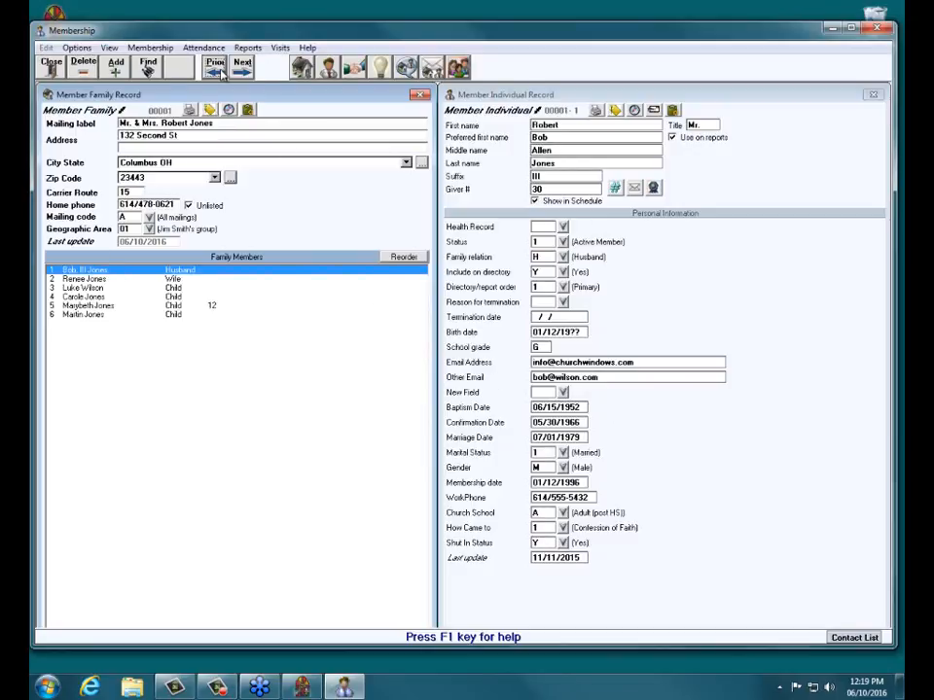
left_click(484, 101)
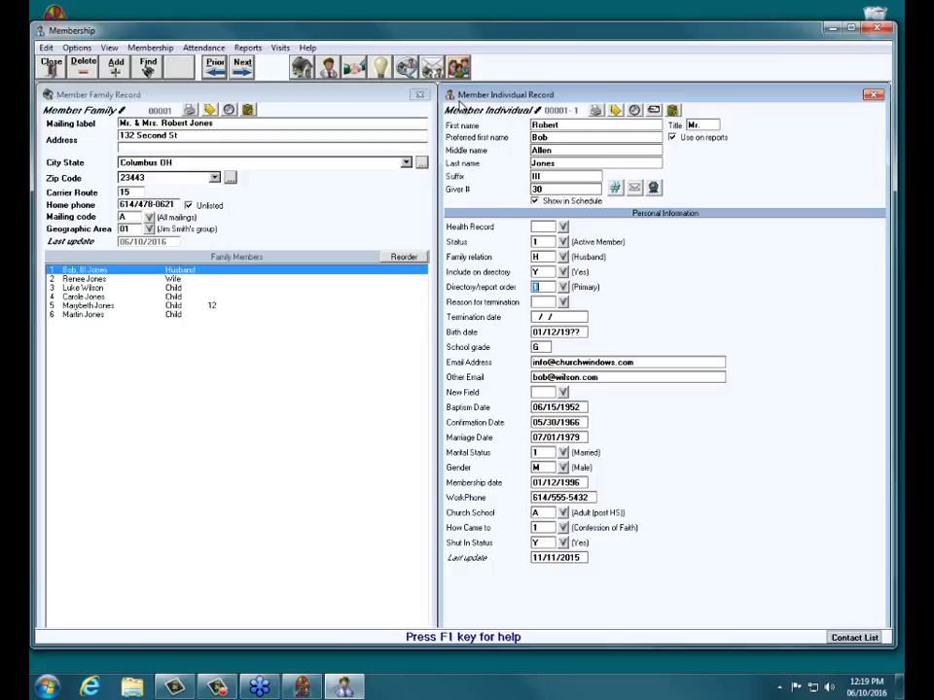
left_click(83, 64)
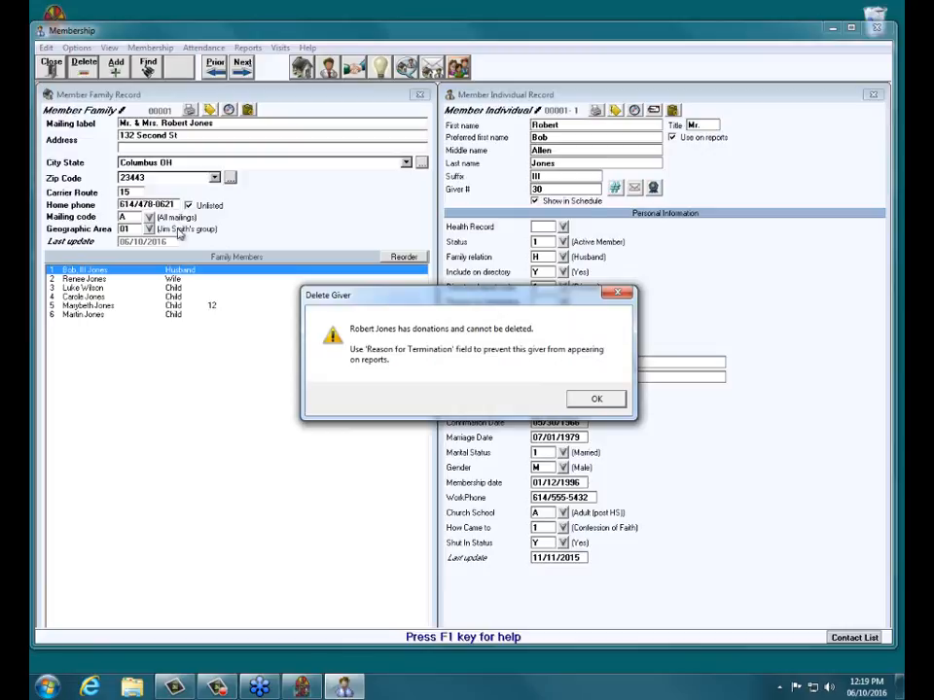
left_click(597, 402)
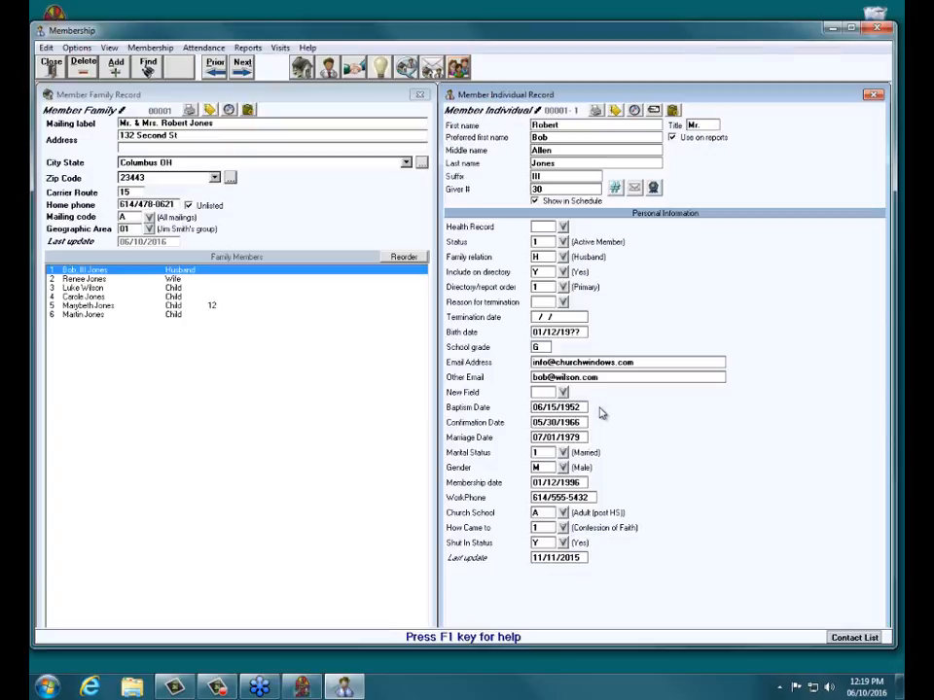
Set the husband's Reason for termination to 9 (Duplicate Record), permanently removing him from the Scheduler module, and save the record
left_click(563, 303)
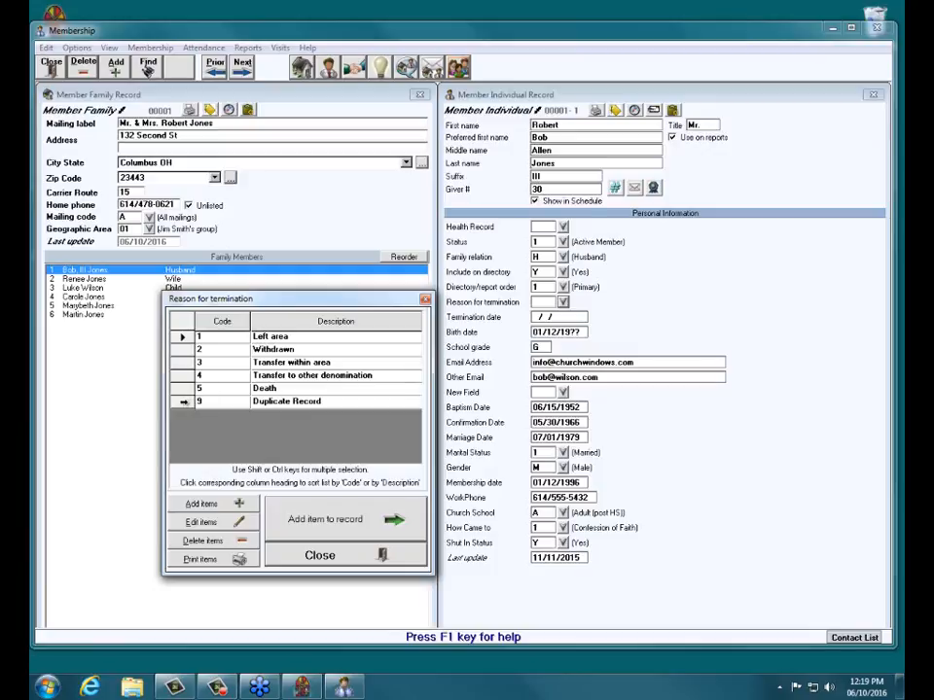
left_click(183, 401)
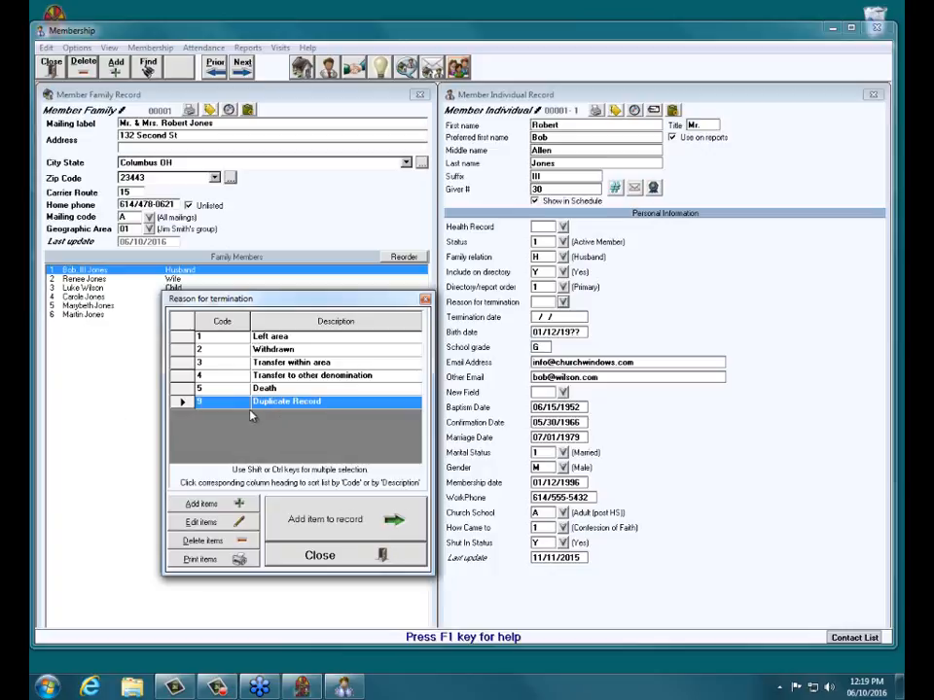
left_click(353, 522)
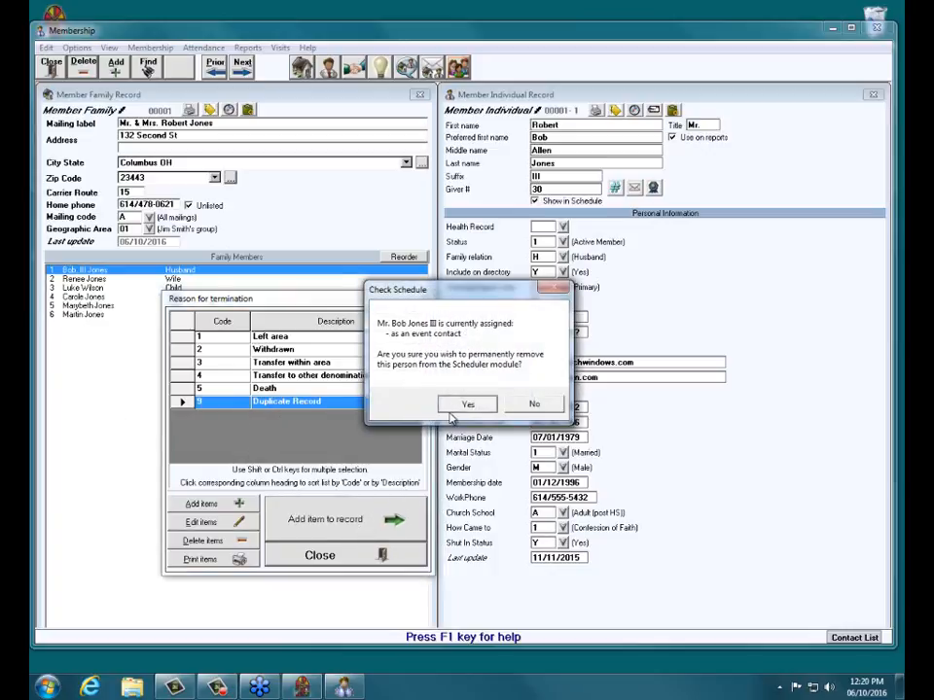
left_click(466, 400)
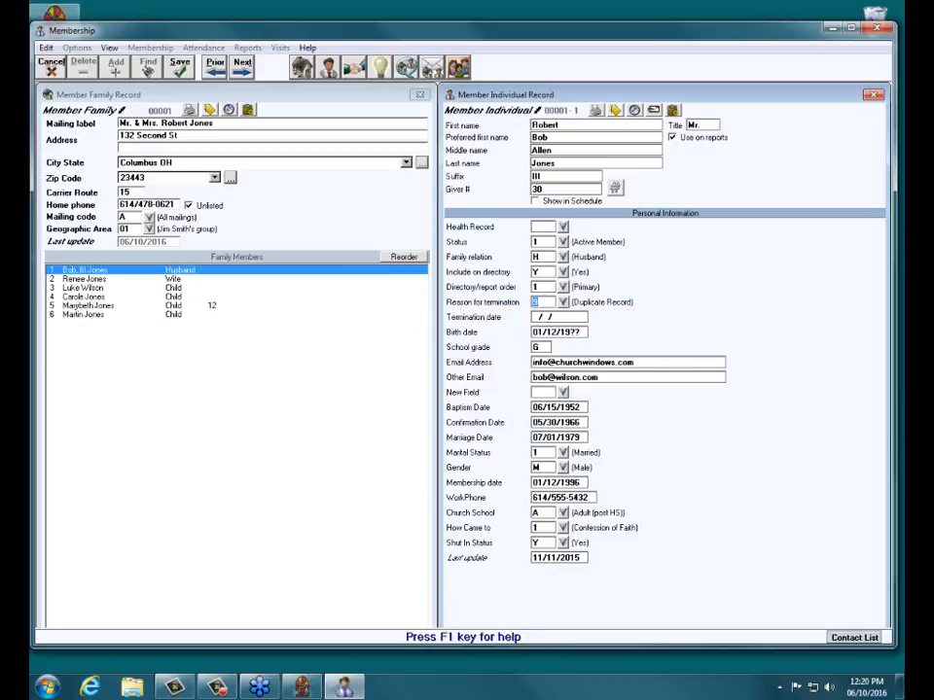
left_click(180, 66)
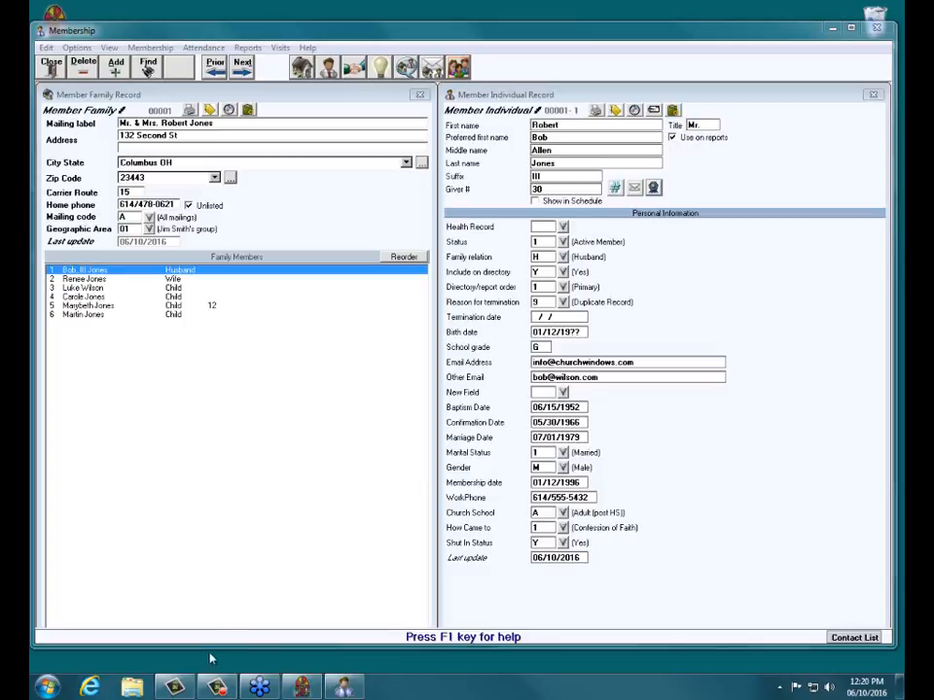
Switch to Internet Explorer and open the Support Blog from the Church Windows website
left_click(89, 687)
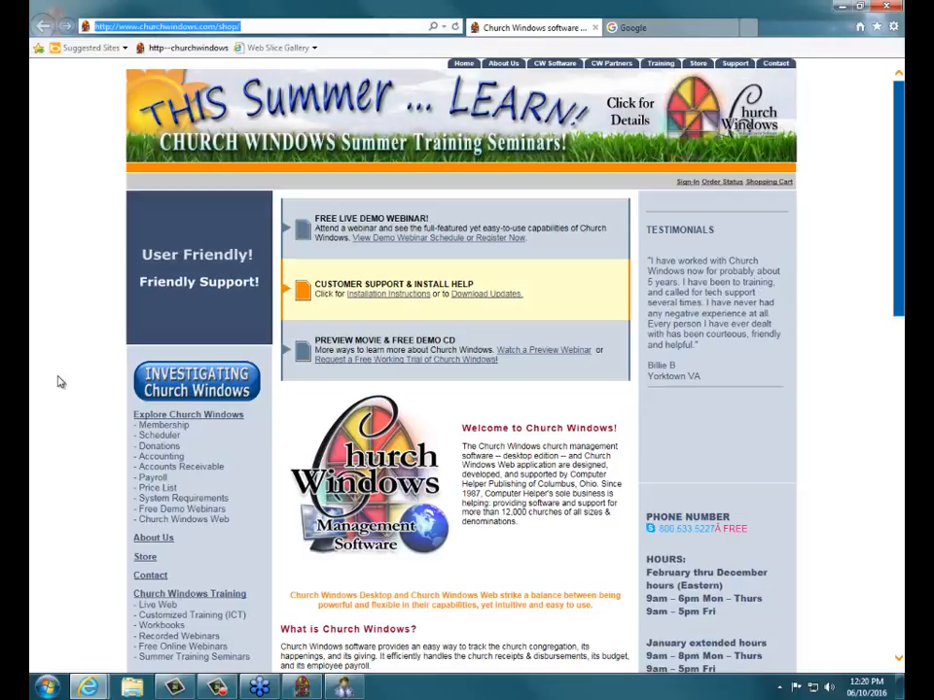
left_click(78, 358)
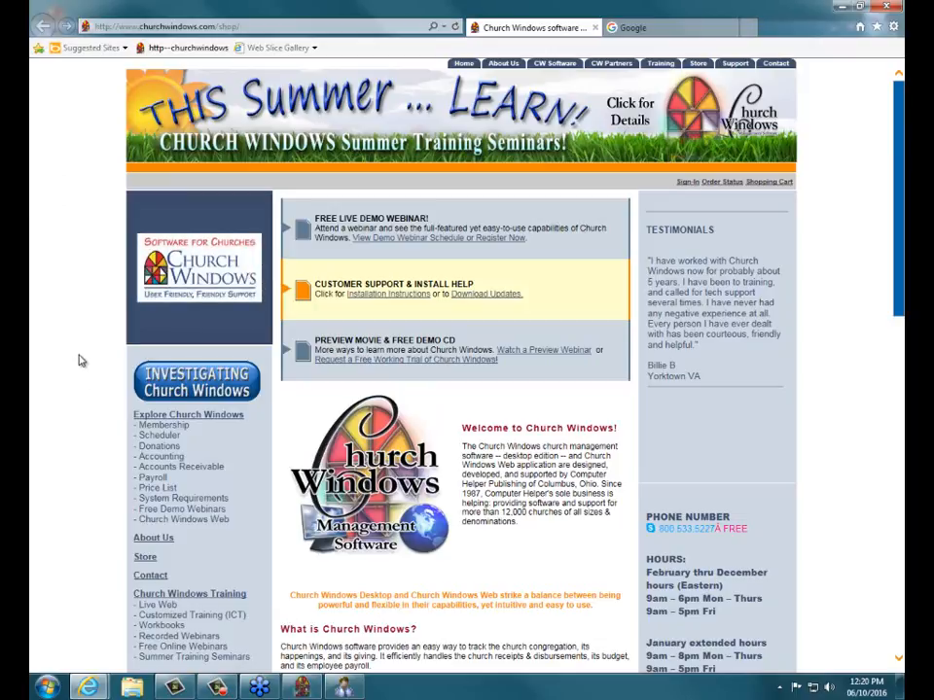
scroll(89, 373, "down", 3)
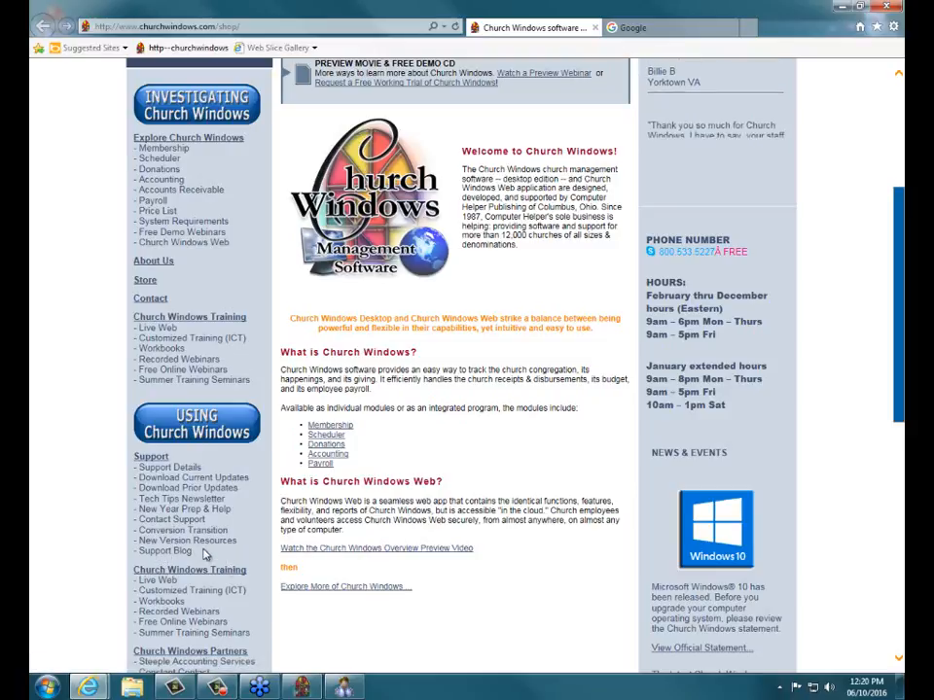
left_click_drag(204, 548, 153, 557)
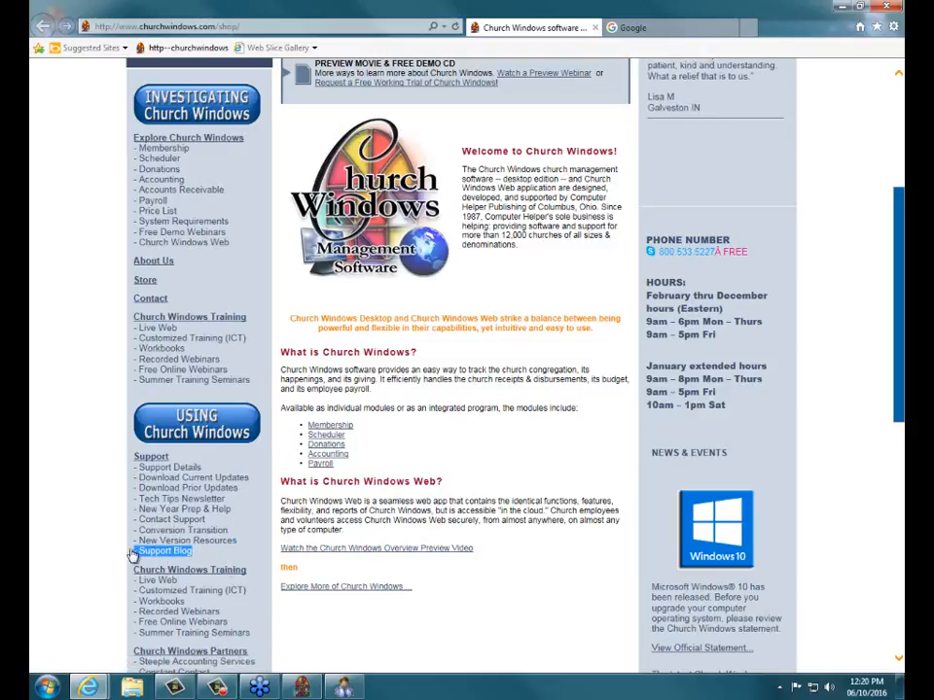
left_click(153, 553)
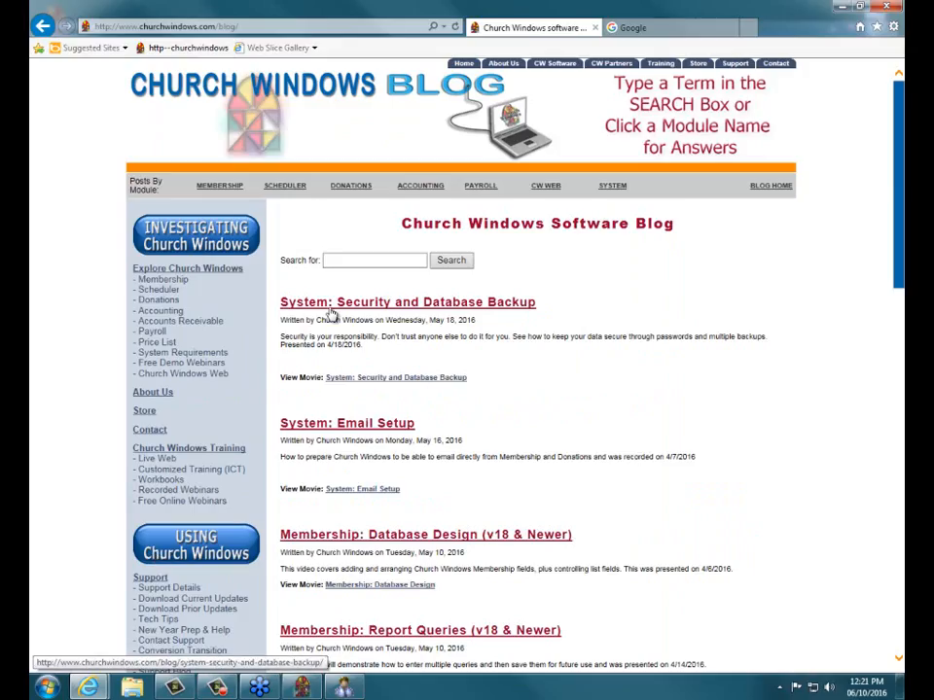
Search the blog for "duplicate", view the PDF from the "Donations: Handling Duplicate Givers" post, and put the browser away
left_click(341, 261)
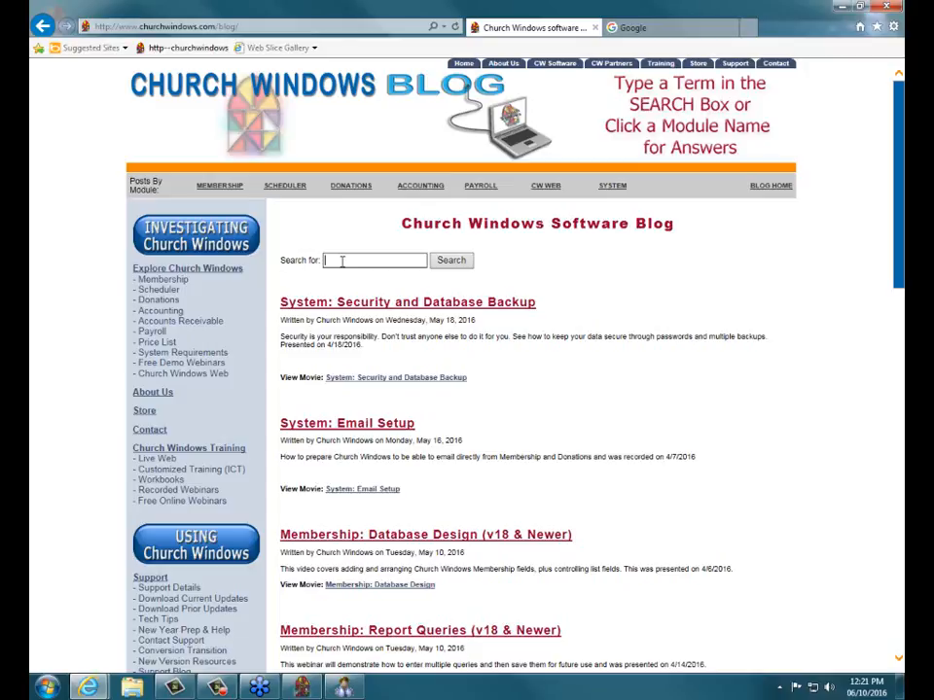
type("duplicate")
left_click(450, 262)
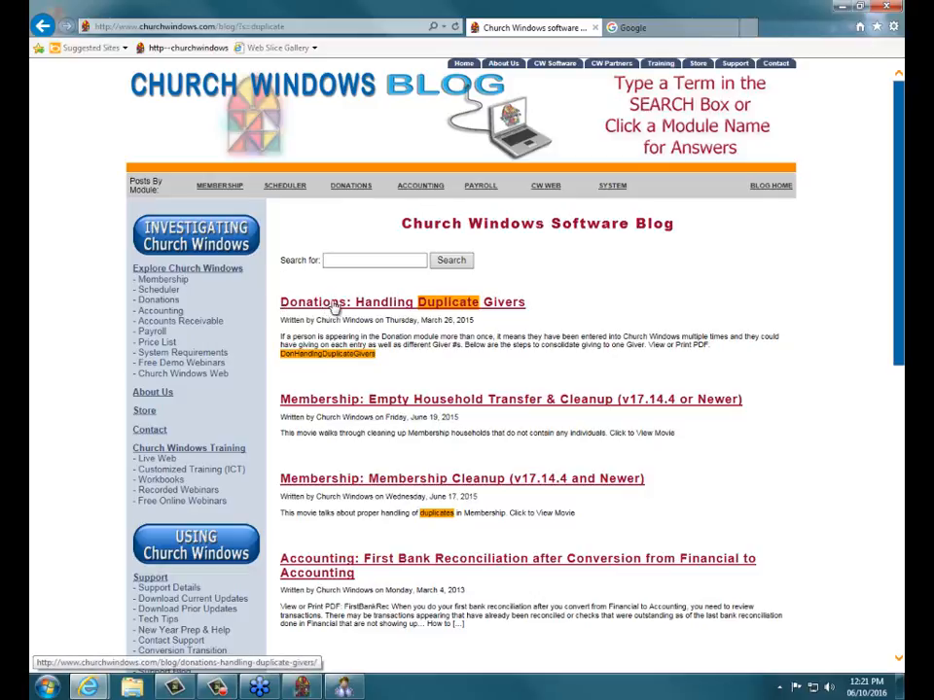
left_click(408, 308)
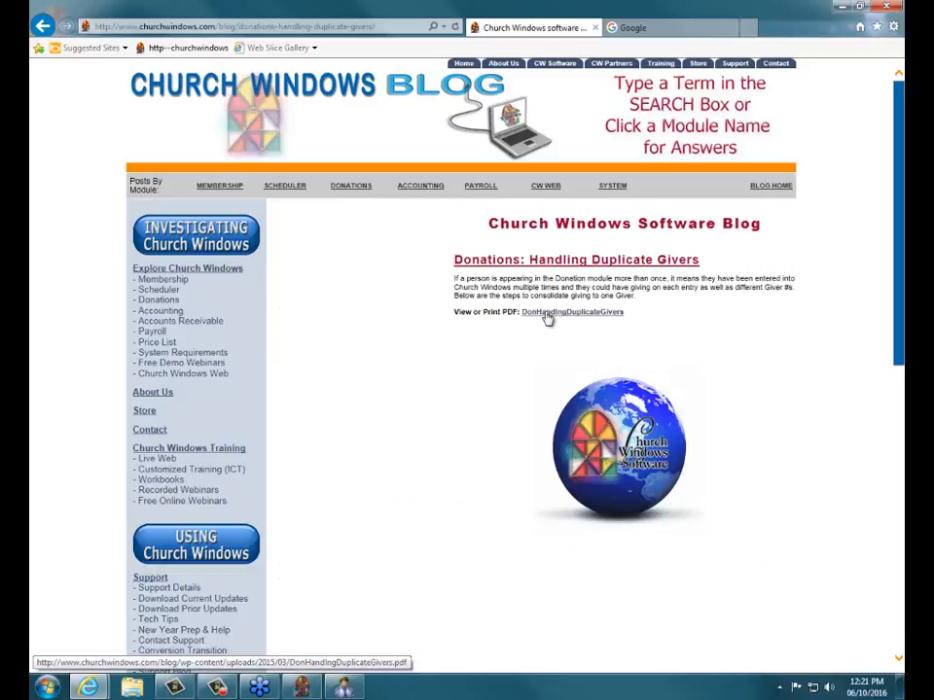
left_click_drag(662, 316, 453, 313)
left_click(562, 313)
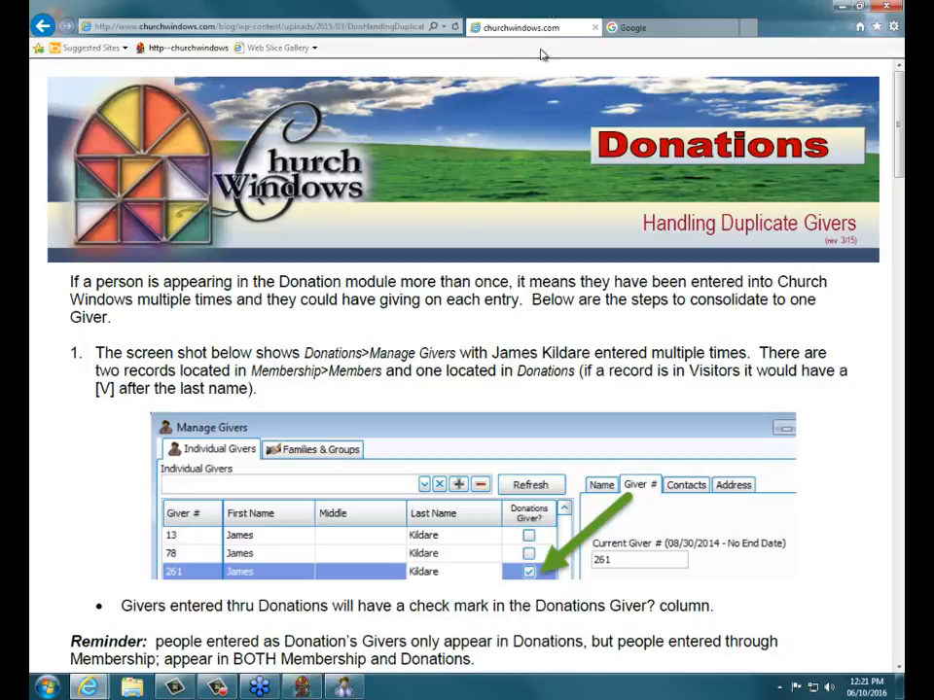
left_click(596, 30)
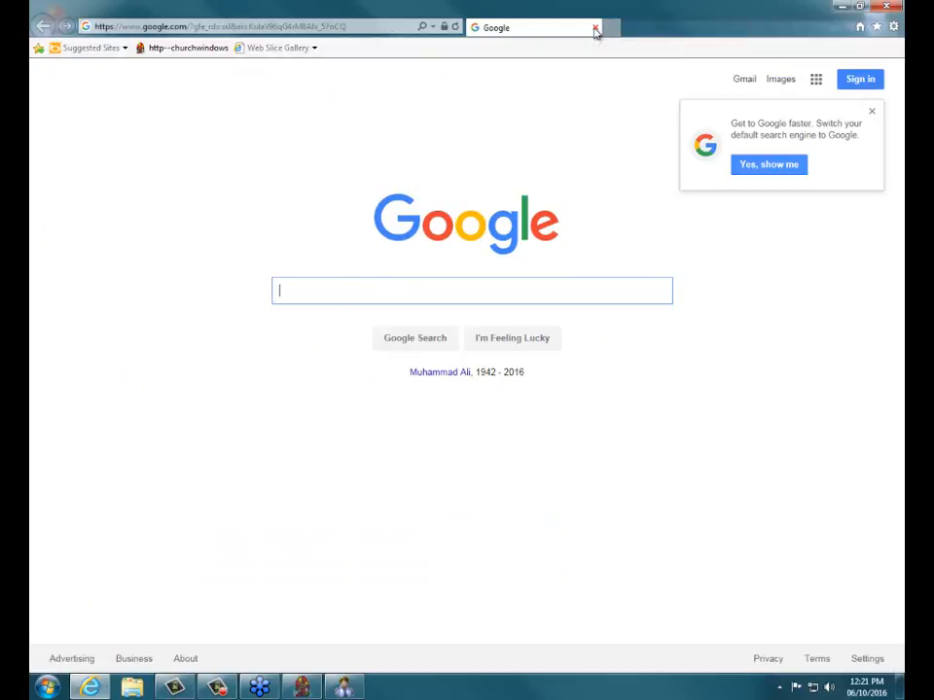
left_click(842, 7)
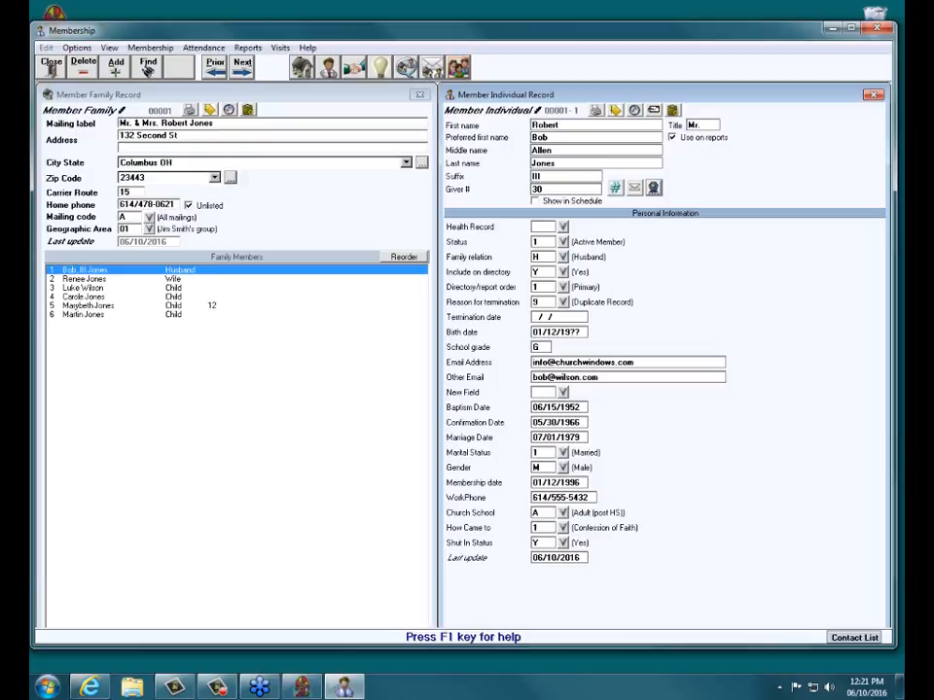
Move forward through the member family records to the family numbered 00006
left_click(163, 94)
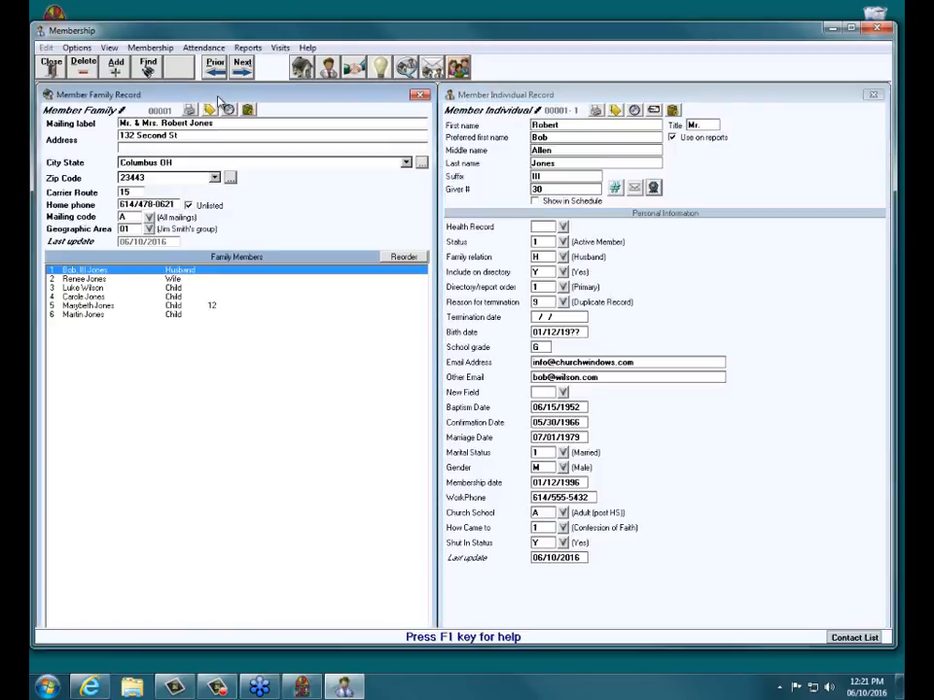
left_click(519, 96)
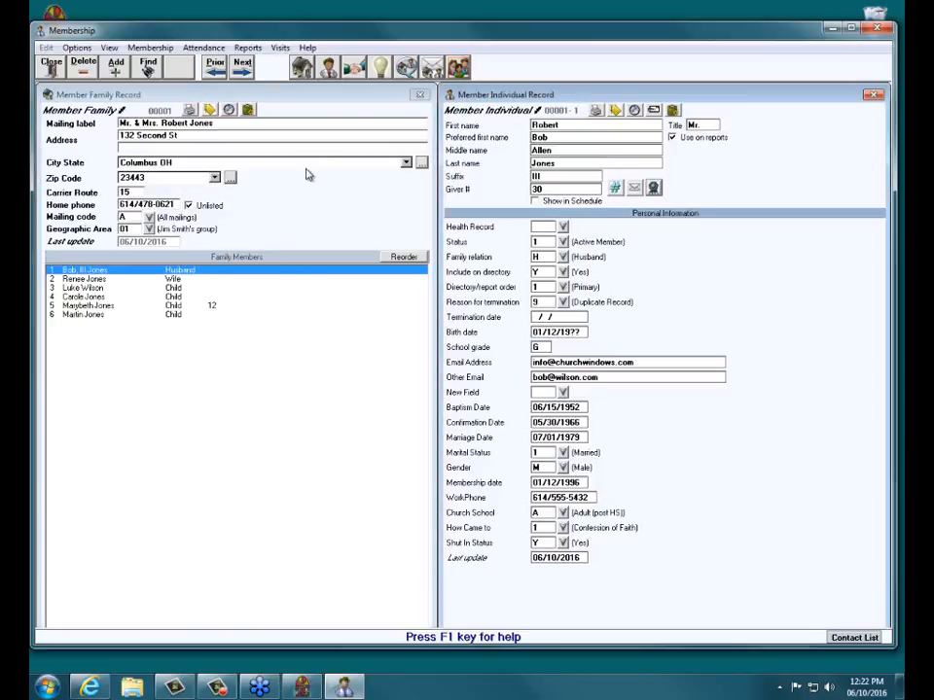
left_click(187, 95)
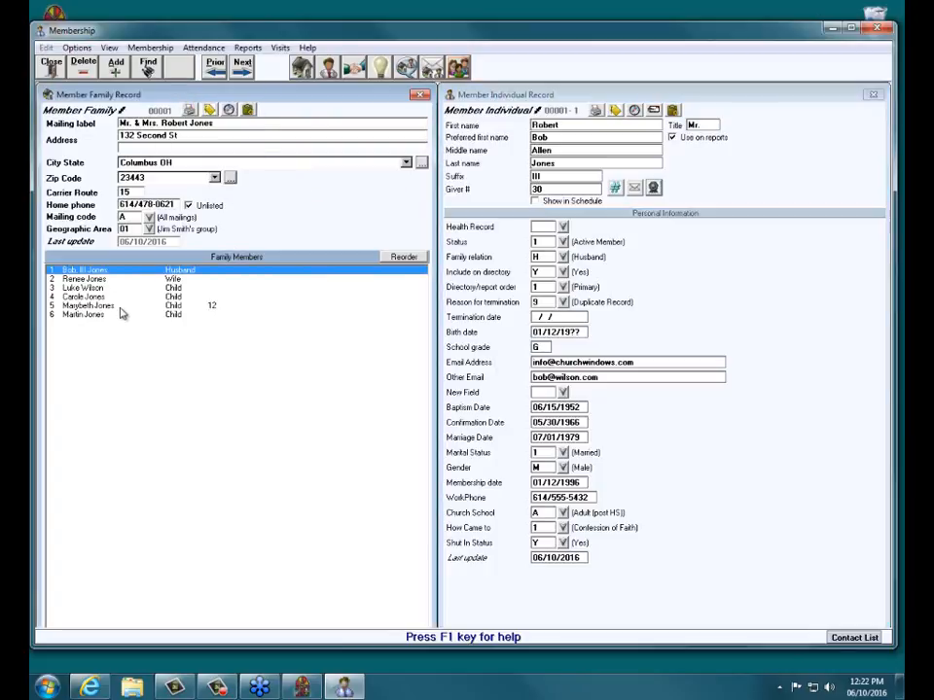
left_click(240, 68)
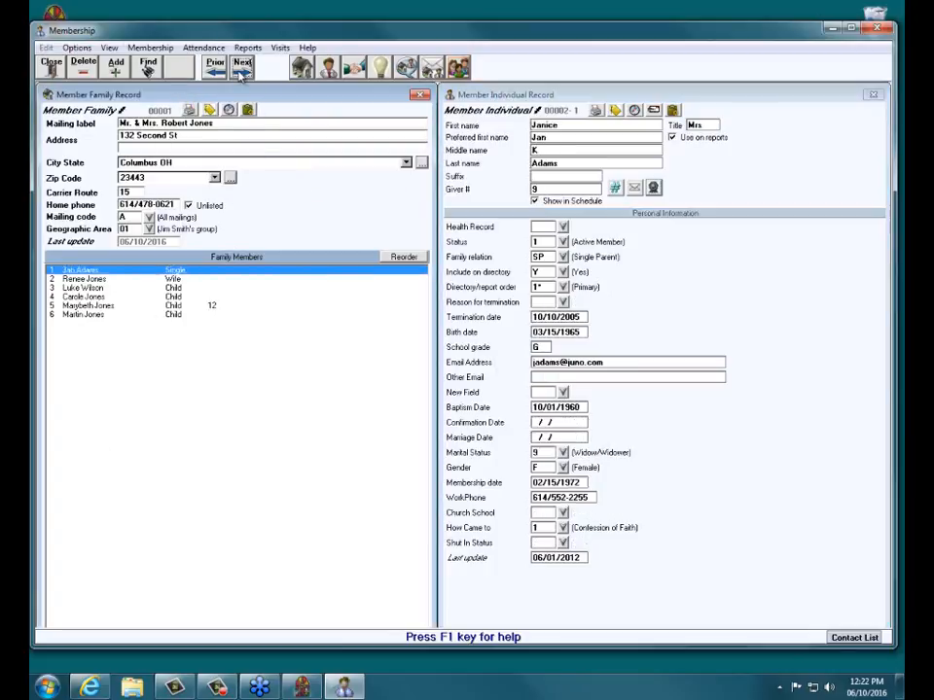
left_click(242, 68)
left_click(241, 68)
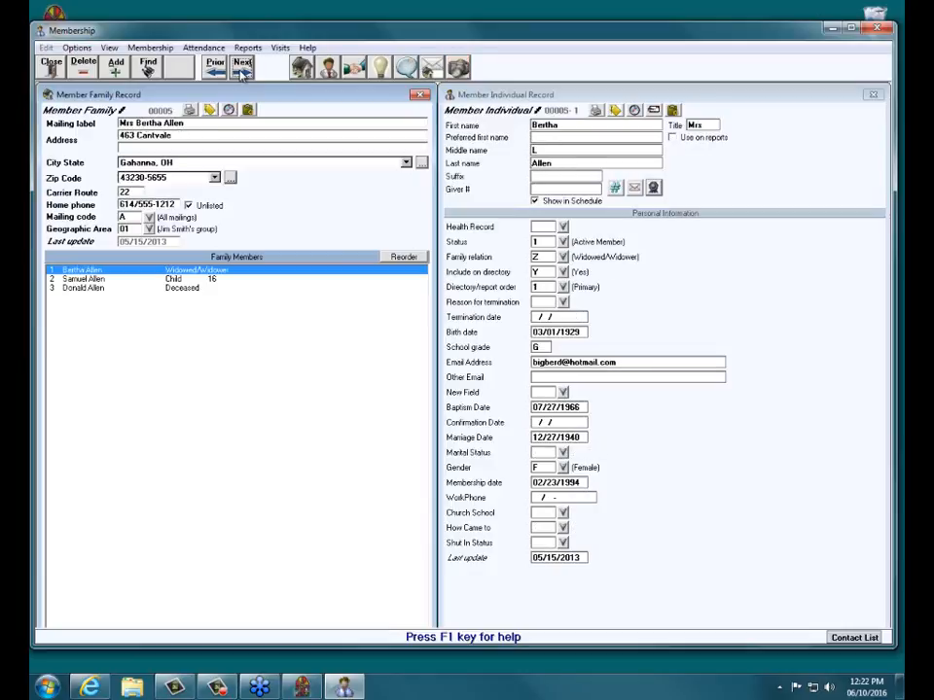
left_click(242, 68)
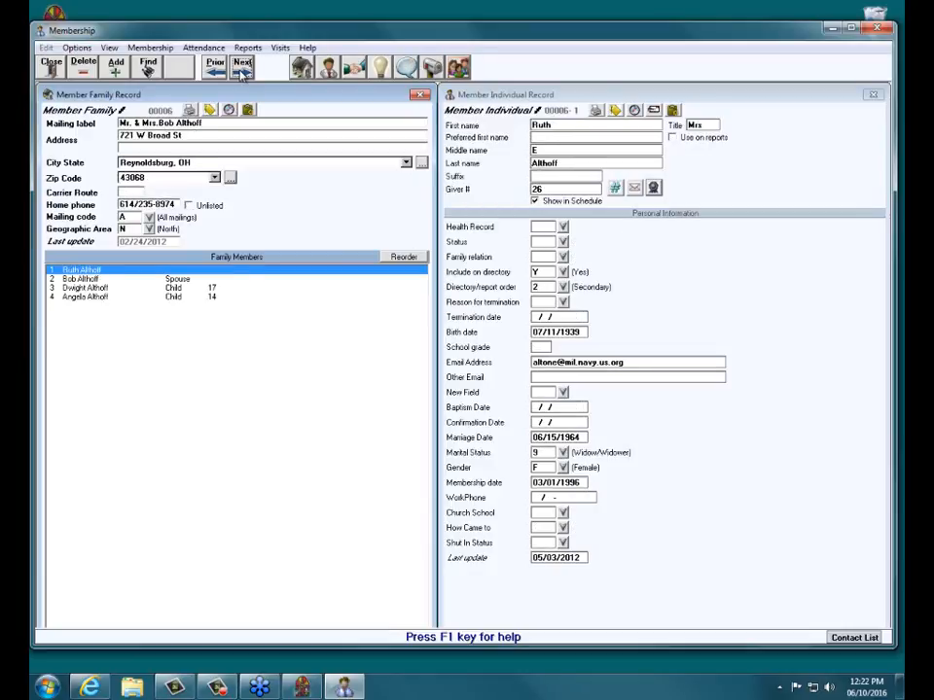
Transfer the older child, member 3 of family 00006, to the existing family 00042
left_click(86, 288)
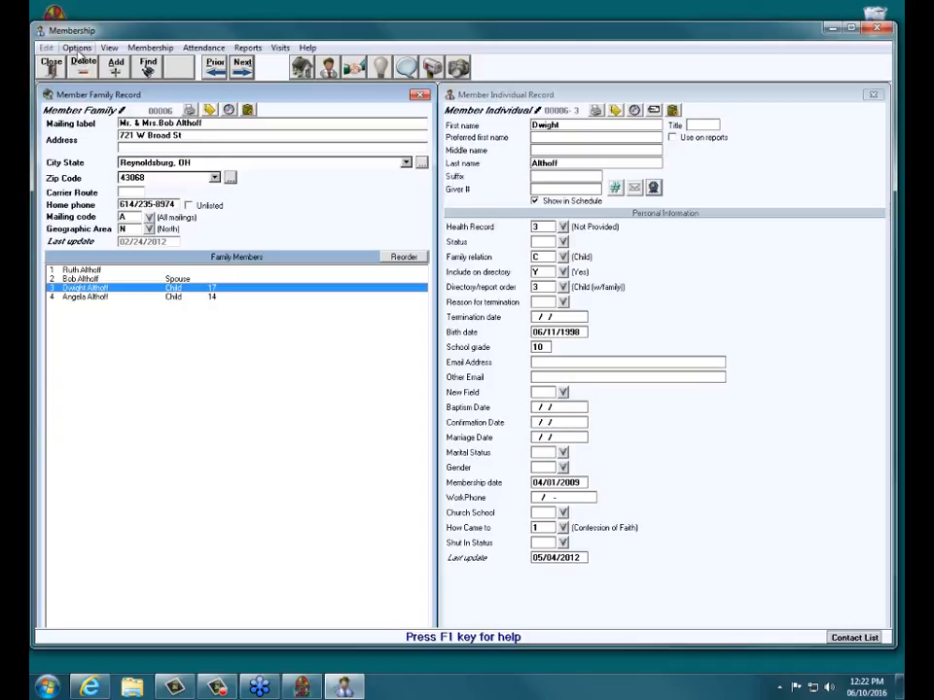
left_click(76, 47)
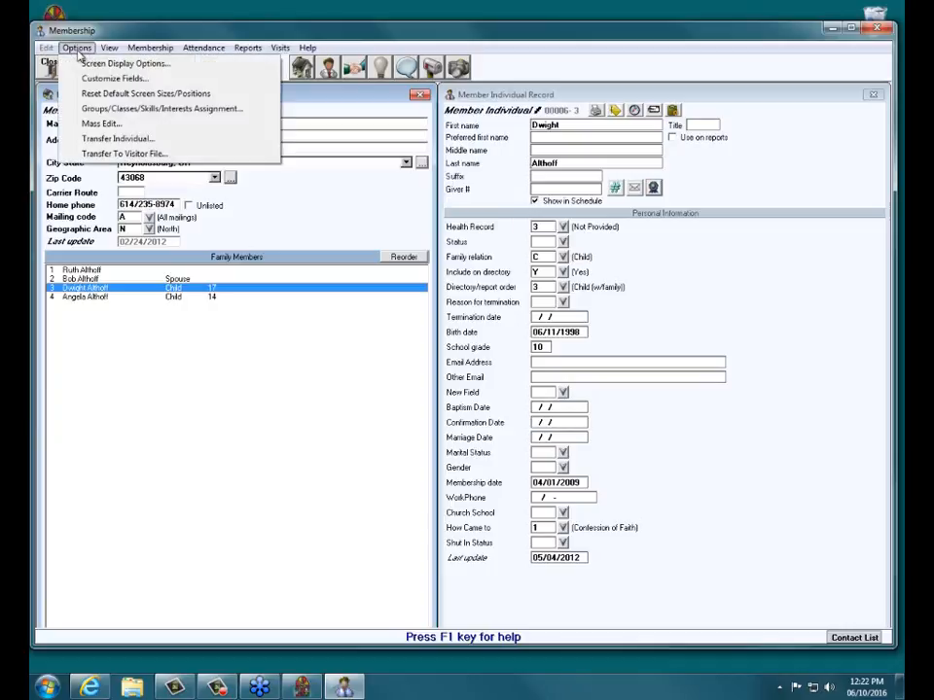
left_click(93, 138)
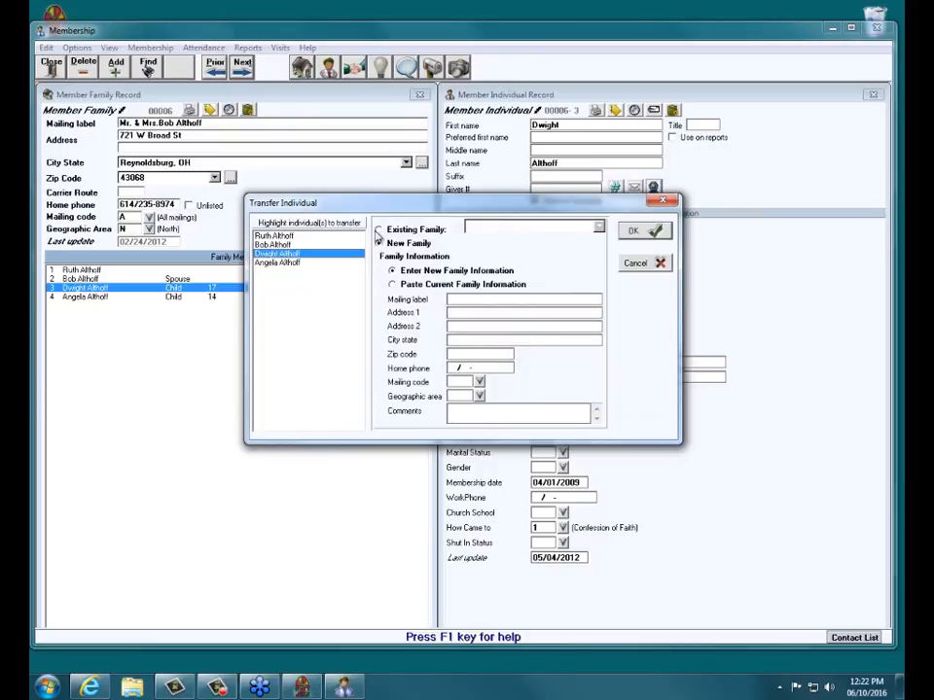
left_click(379, 230)
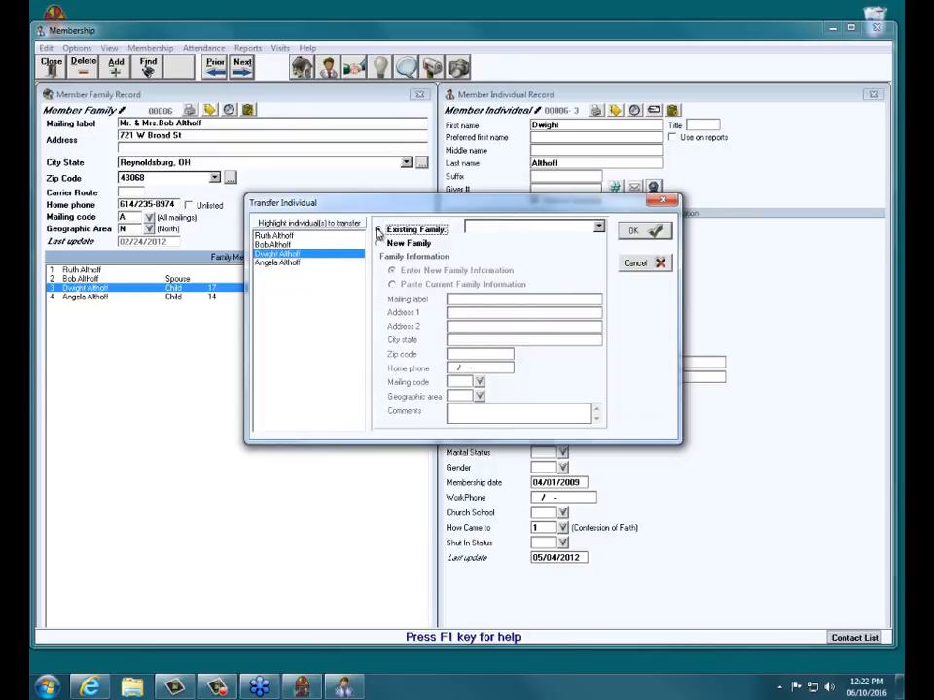
left_click(598, 227)
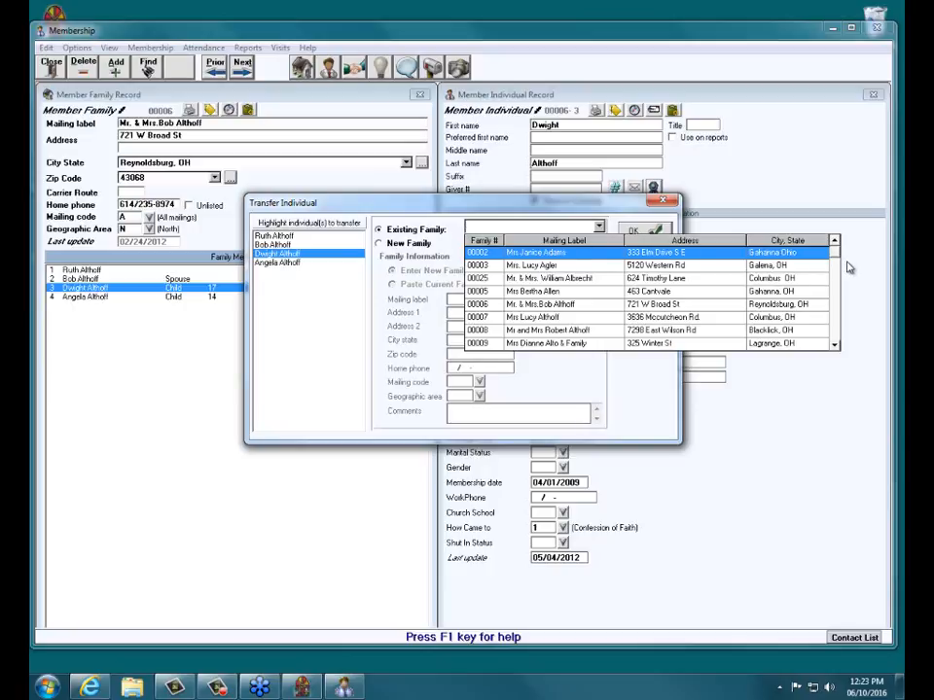
left_click(837, 322)
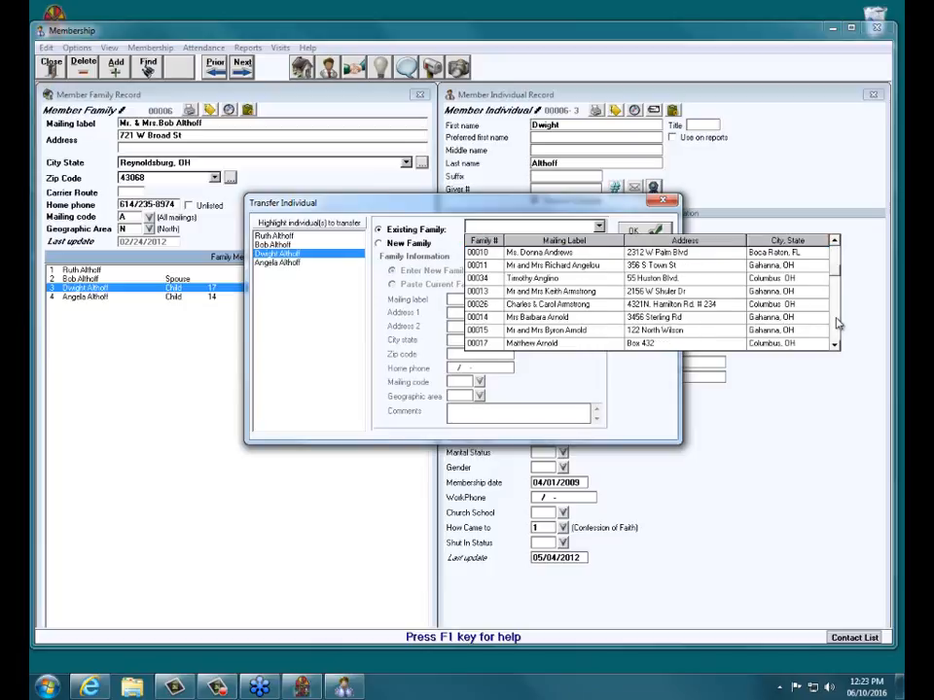
left_click(837, 324)
left_click(837, 325)
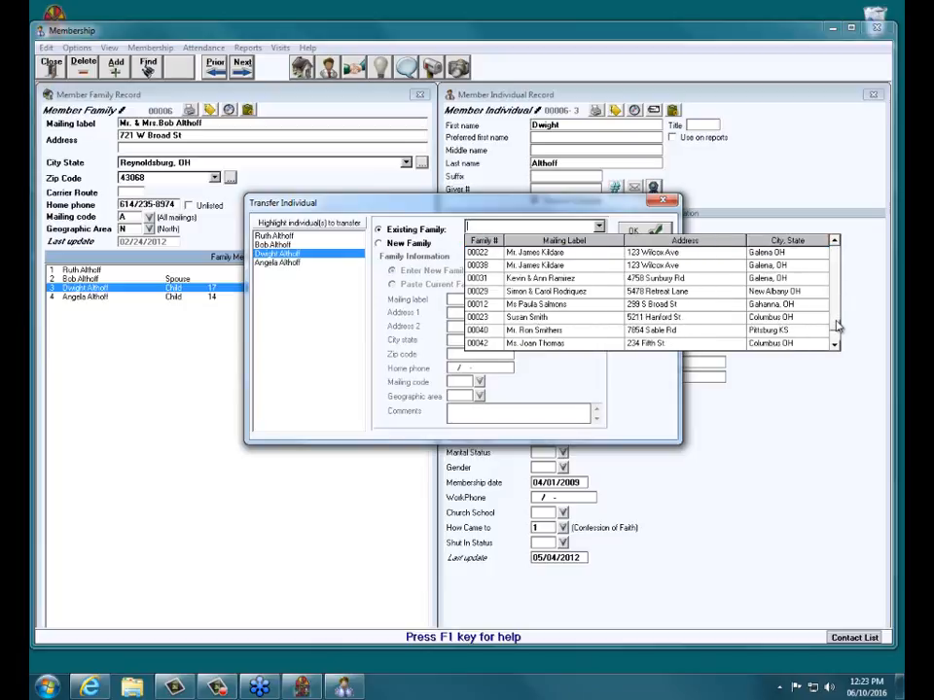
scroll(838, 334, "down", 2)
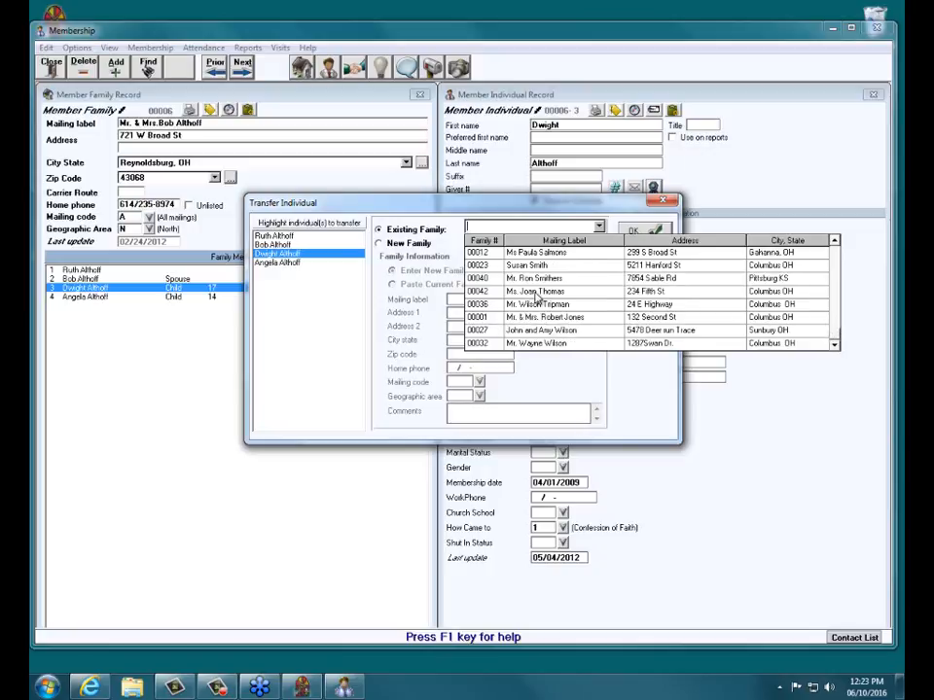
left_click(535, 292)
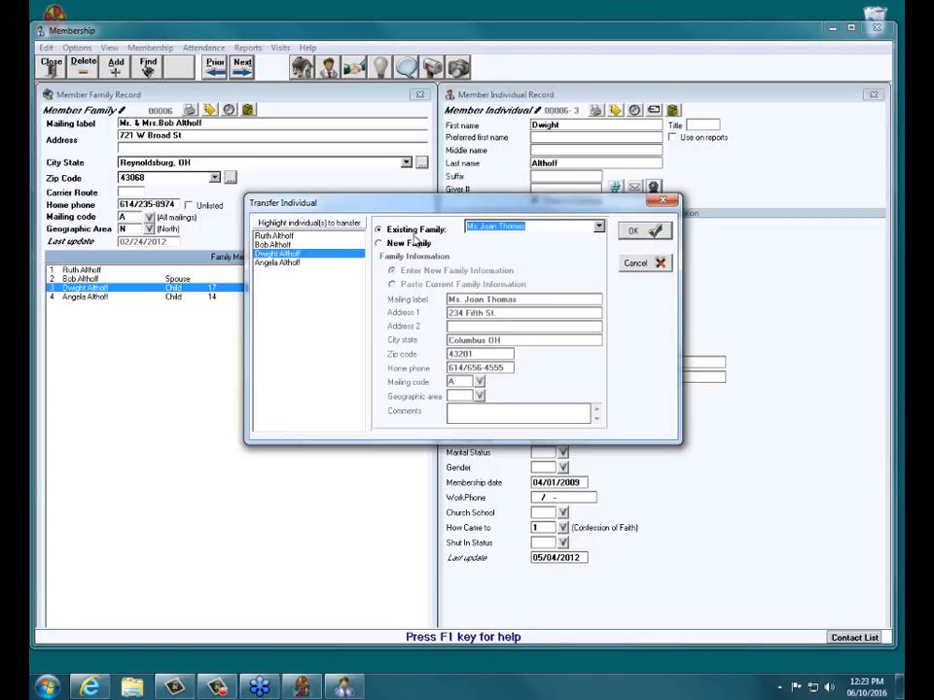
left_click(651, 231)
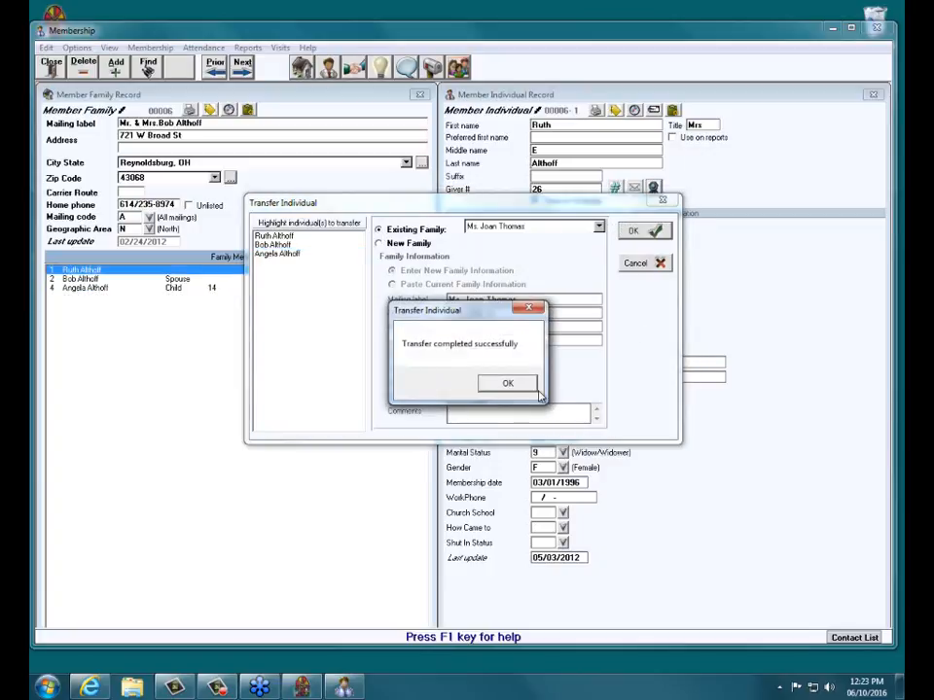
left_click(508, 384)
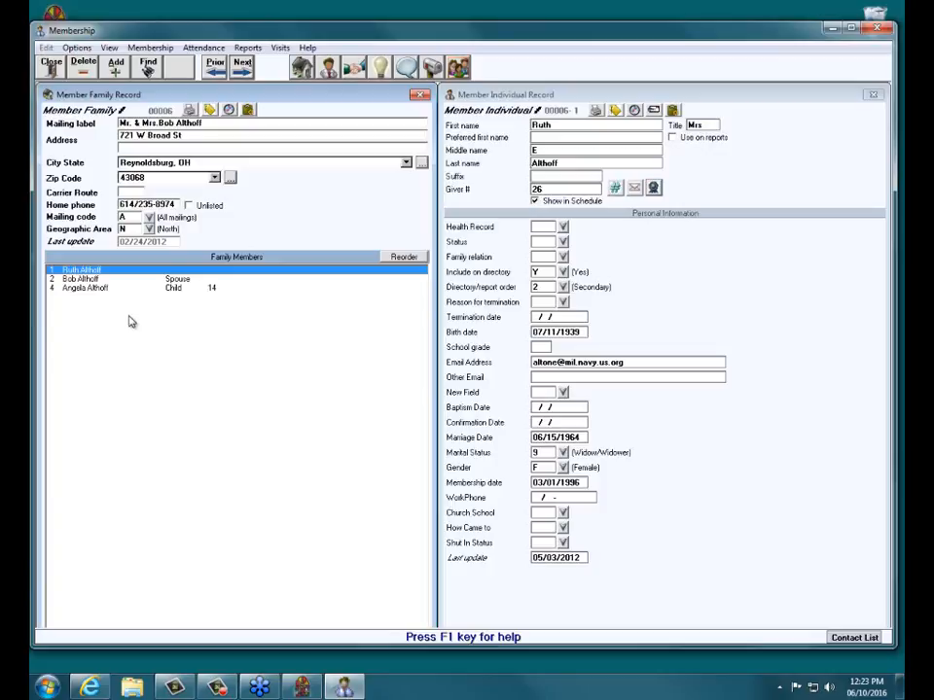
Find the transferred child's record by last name and view the individual records of the head and the child in the new family
left_click(148, 66)
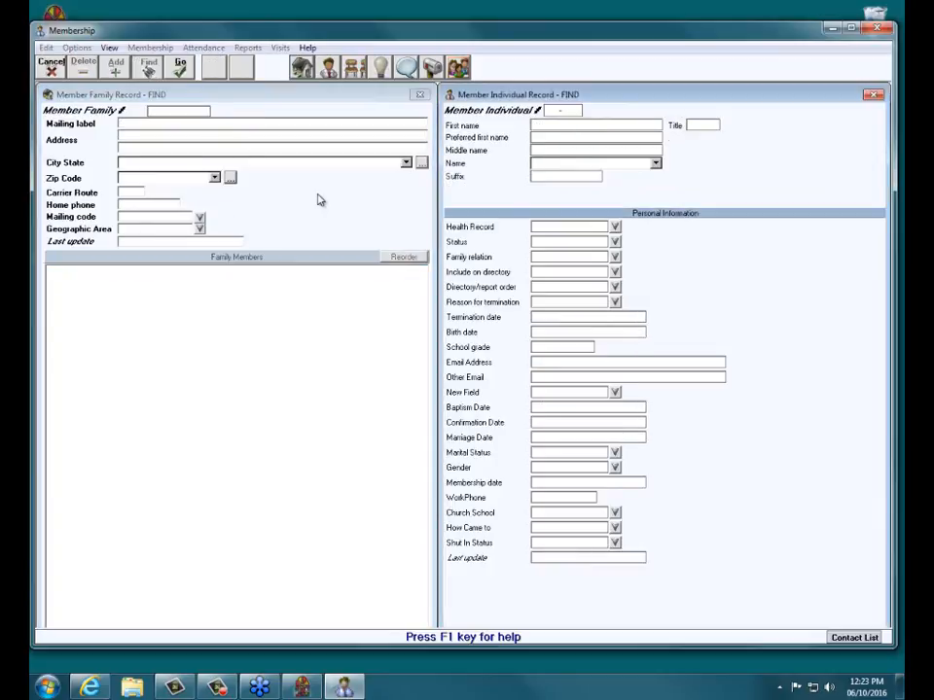
type("alth")
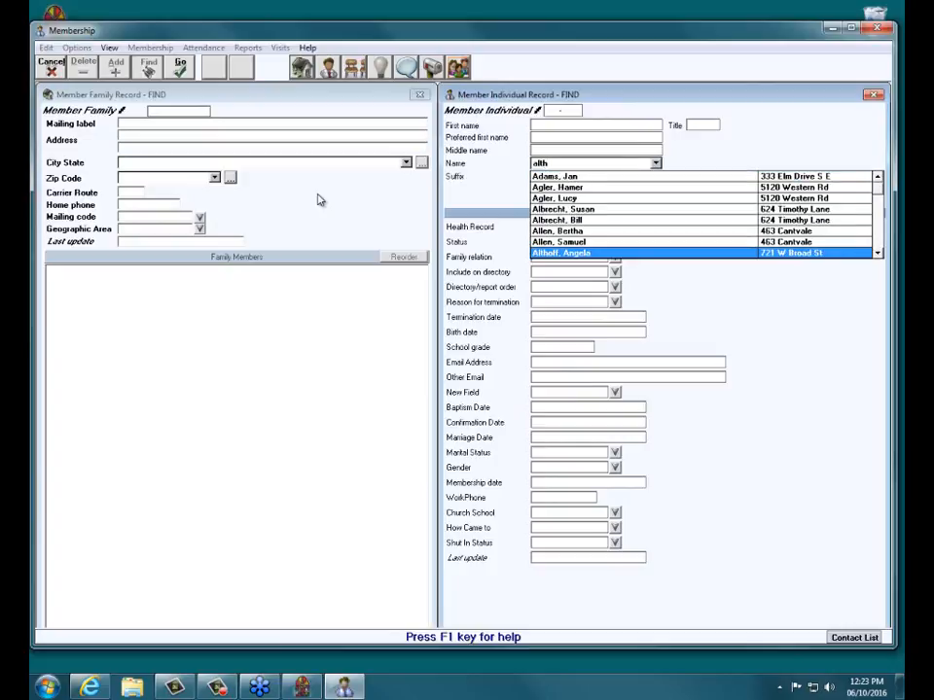
left_click(878, 253)
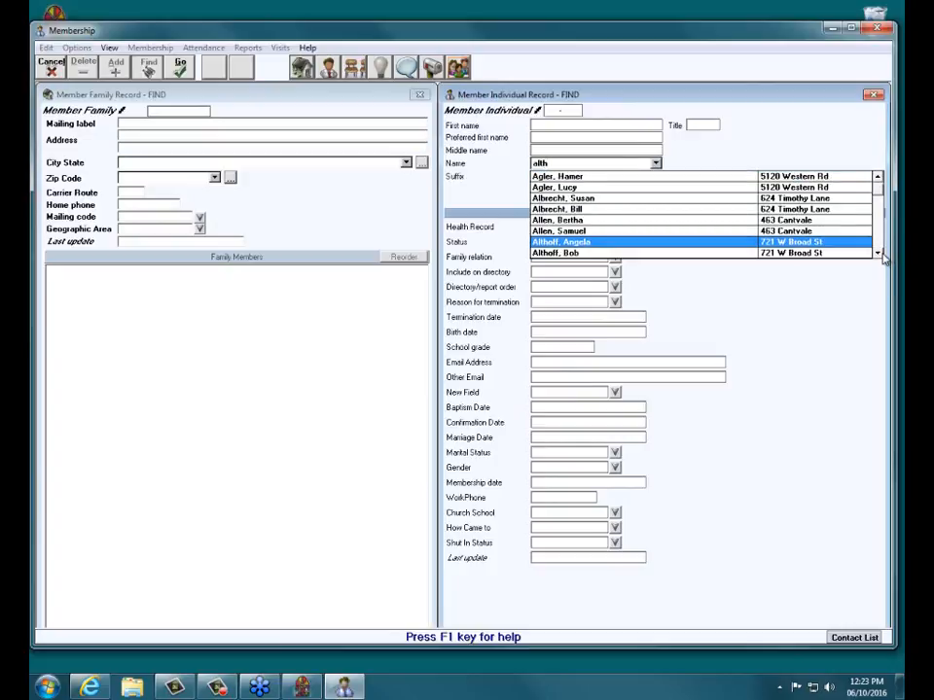
left_click(877, 253)
left_click(877, 253)
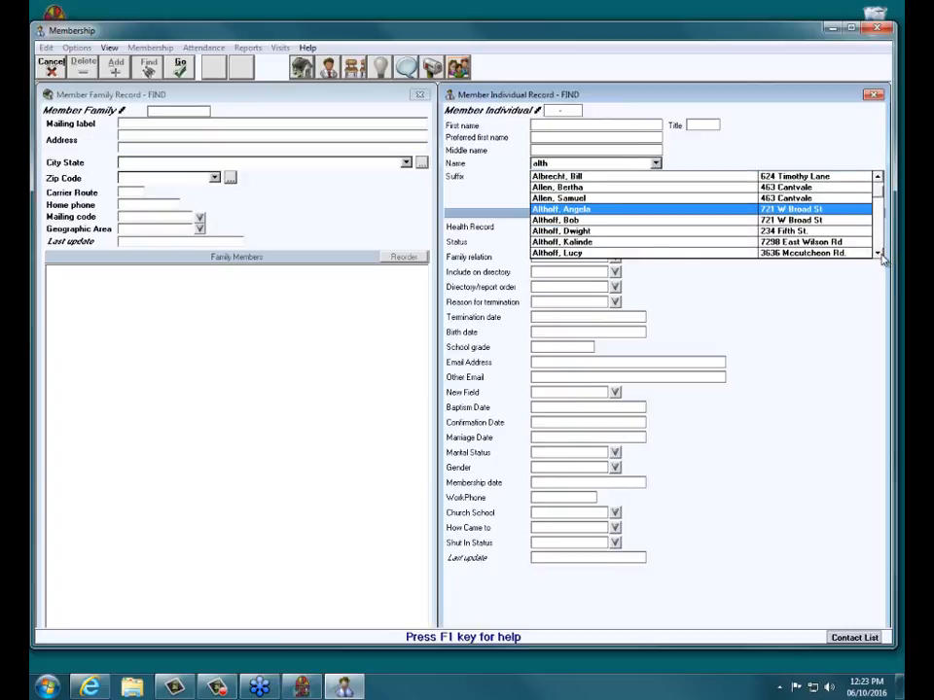
left_click(576, 231)
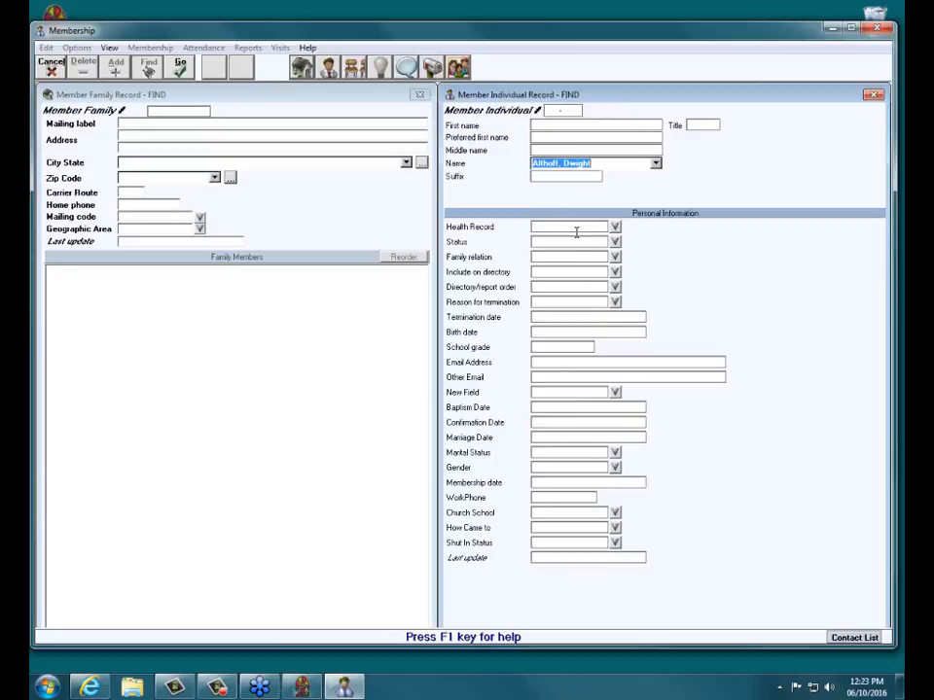
left_click(180, 68)
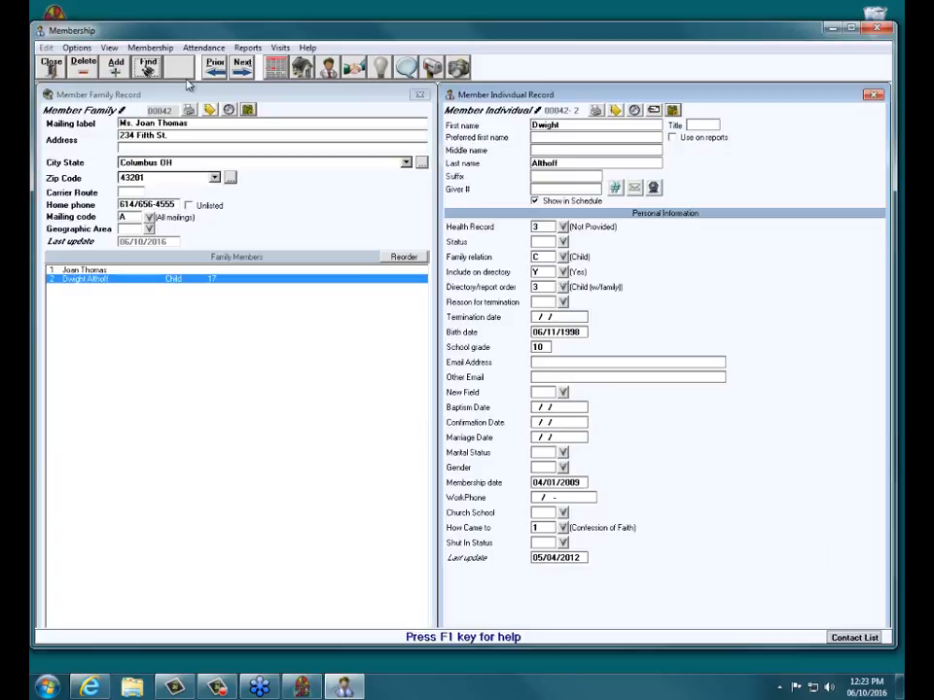
left_click(97, 271)
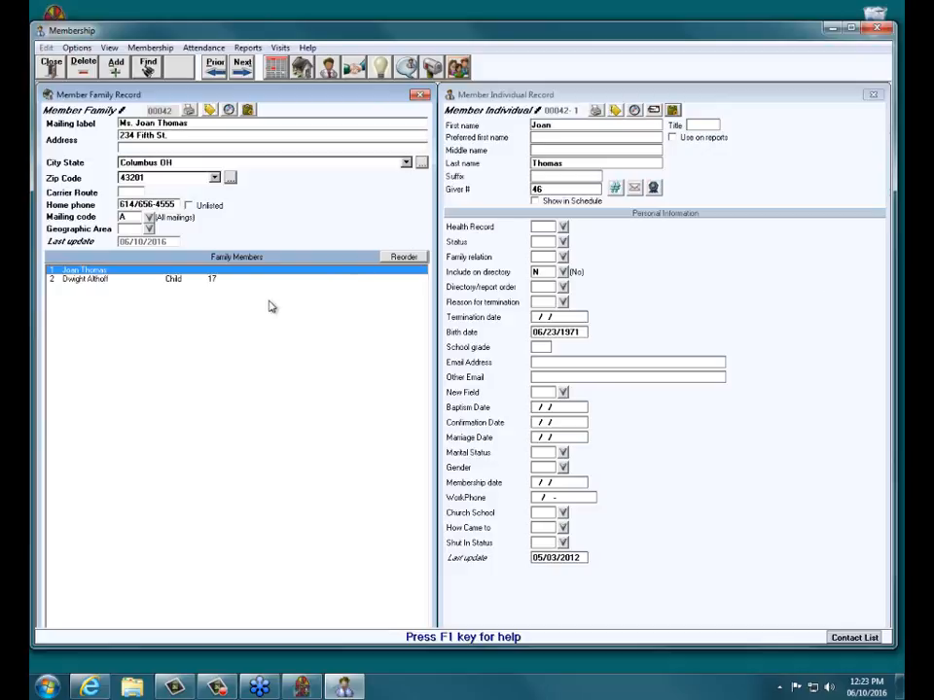
left_click(175, 279)
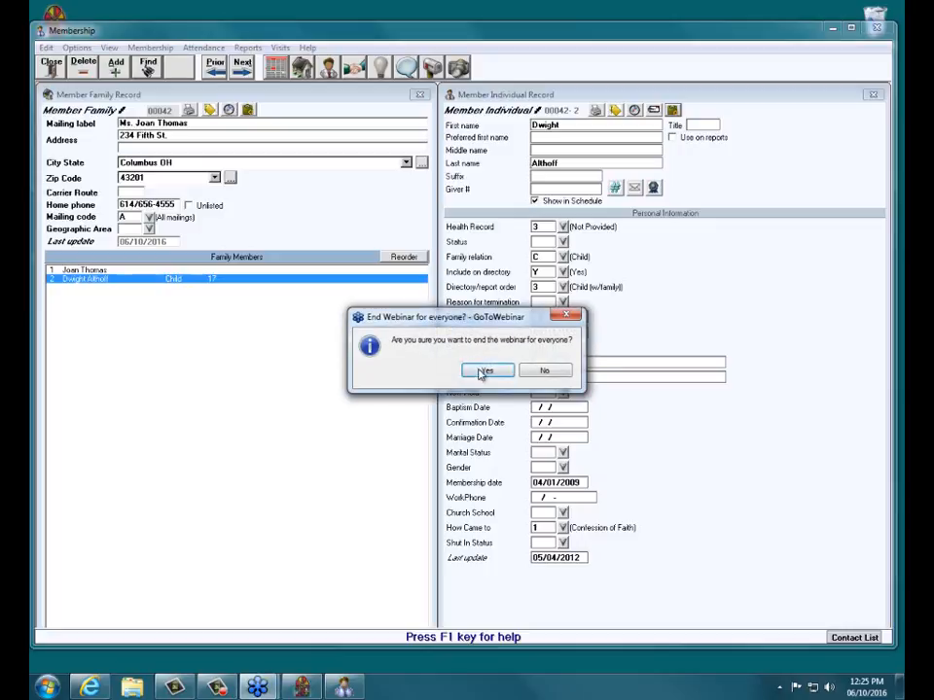
left_click(483, 372)
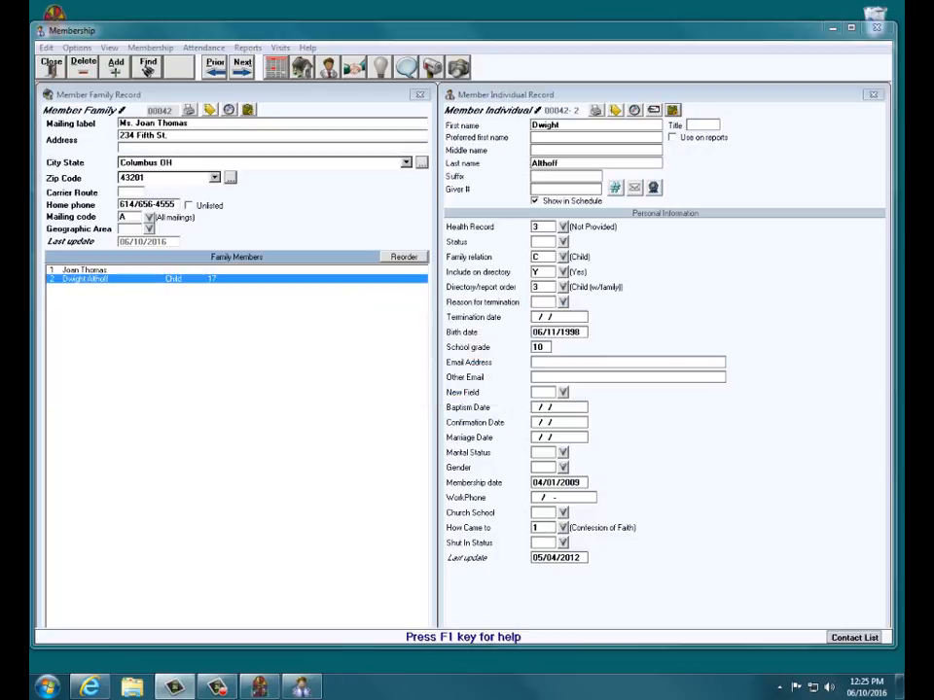